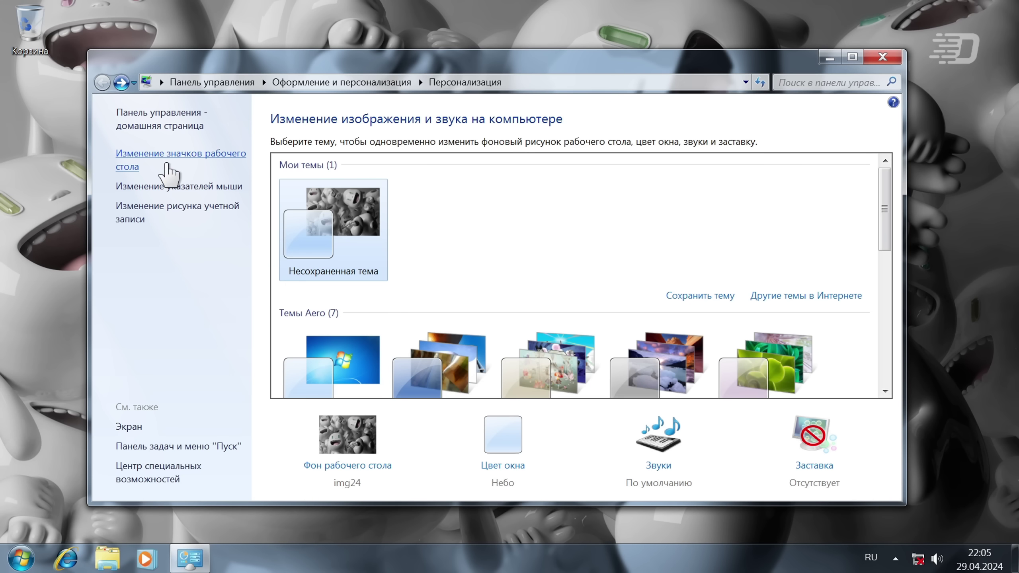
Step: Set the mouse pointer scheme to "Стандартная (крупная) (системная)" in the personalization settings and apply it
left_click(166, 188)
left_click(229, 159)
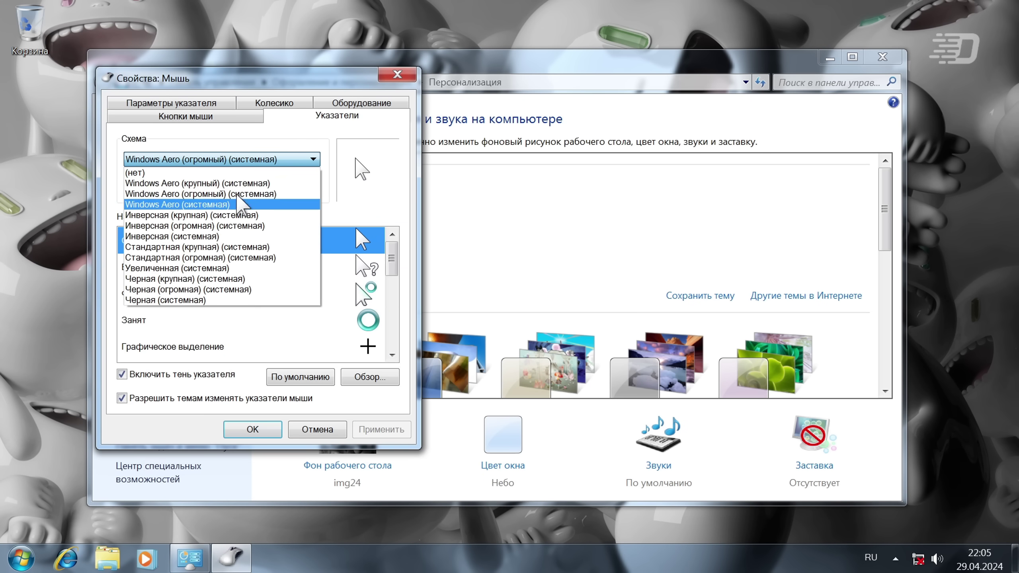
left_click(238, 207)
key("Down")
key("Down")
key("Home")
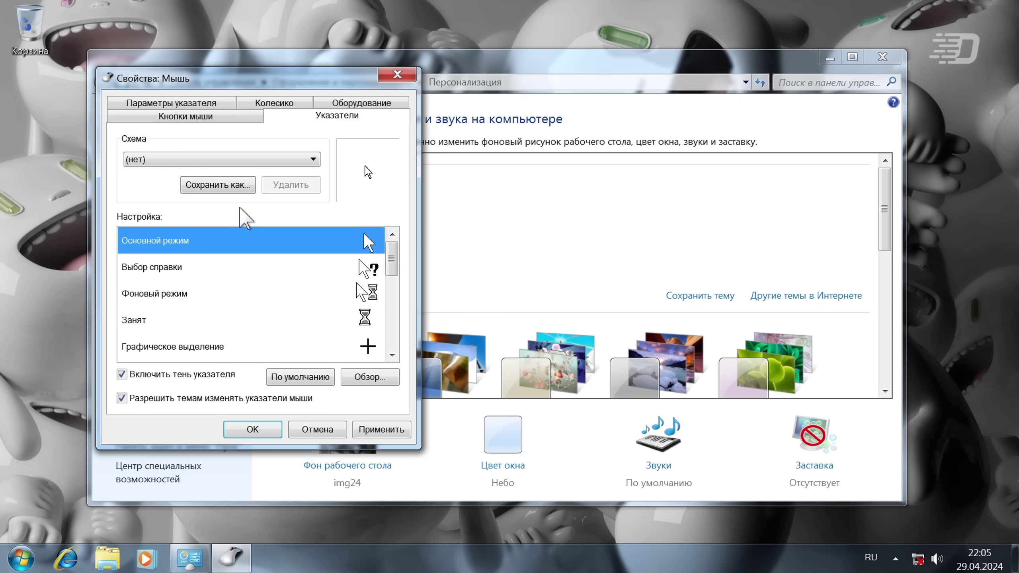
key("Down")
key("Down")
key("Down")
key("Down")
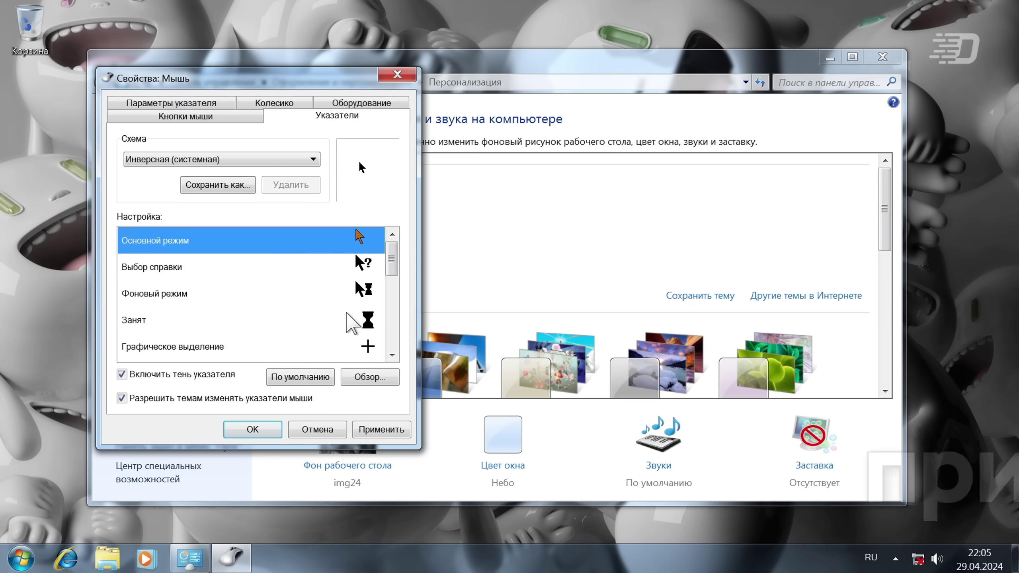
left_click(405, 434)
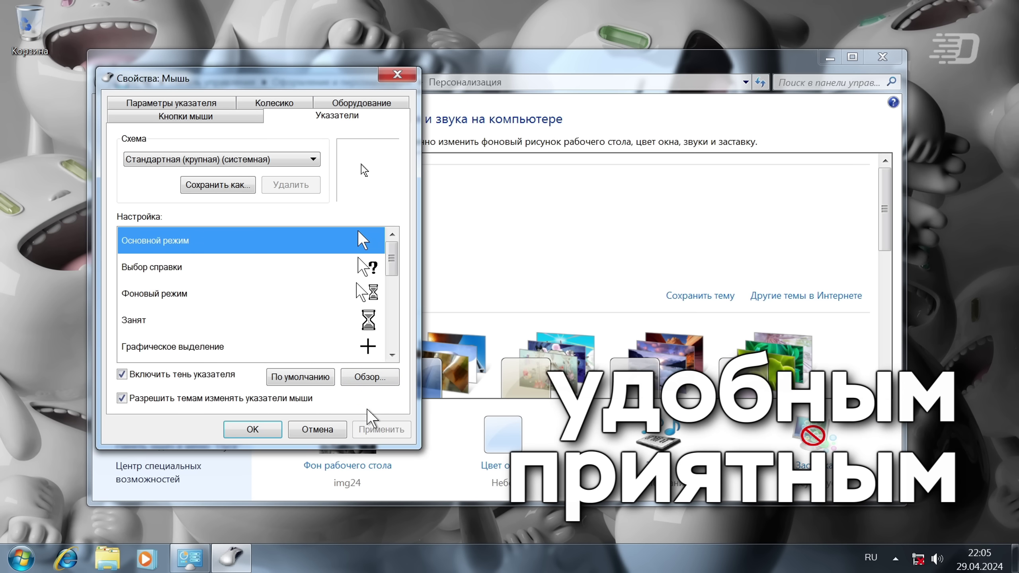
left_click(257, 430)
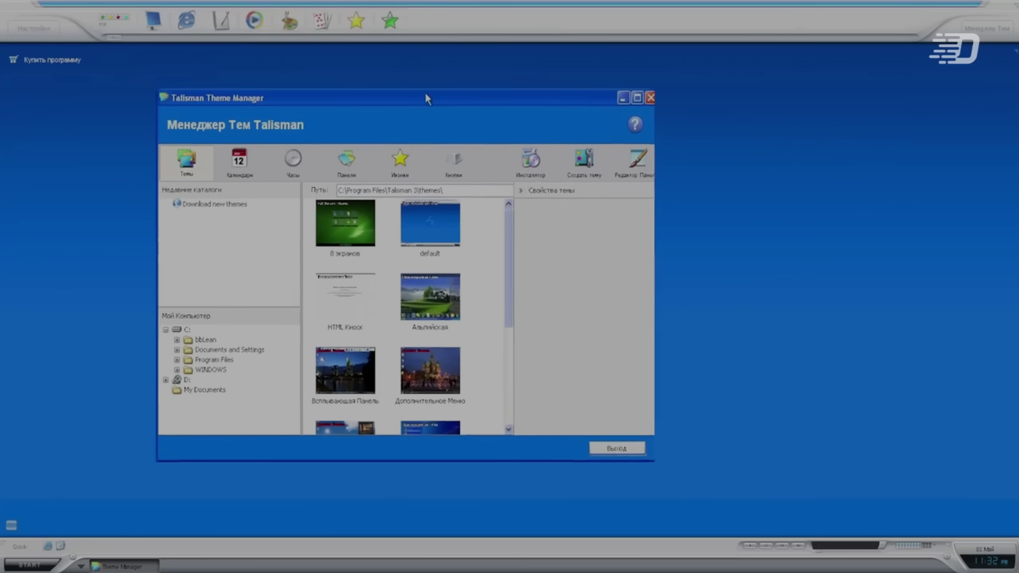
Step: Move the Talisman Theme Manager window closer to the centre of the desktop
left_click_drag(427, 99, 491, 93)
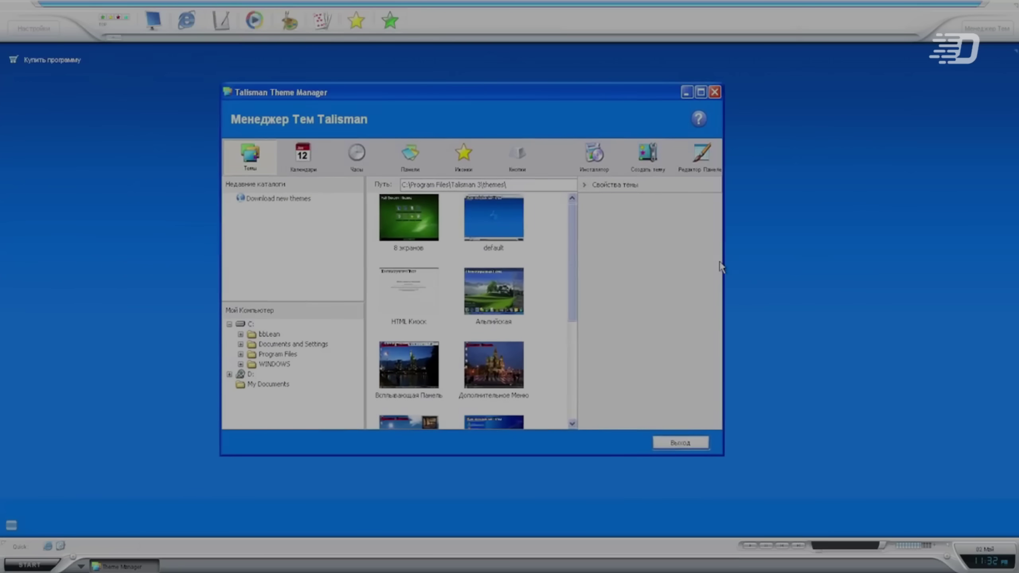
left_click(161, 29)
right_click(233, 107)
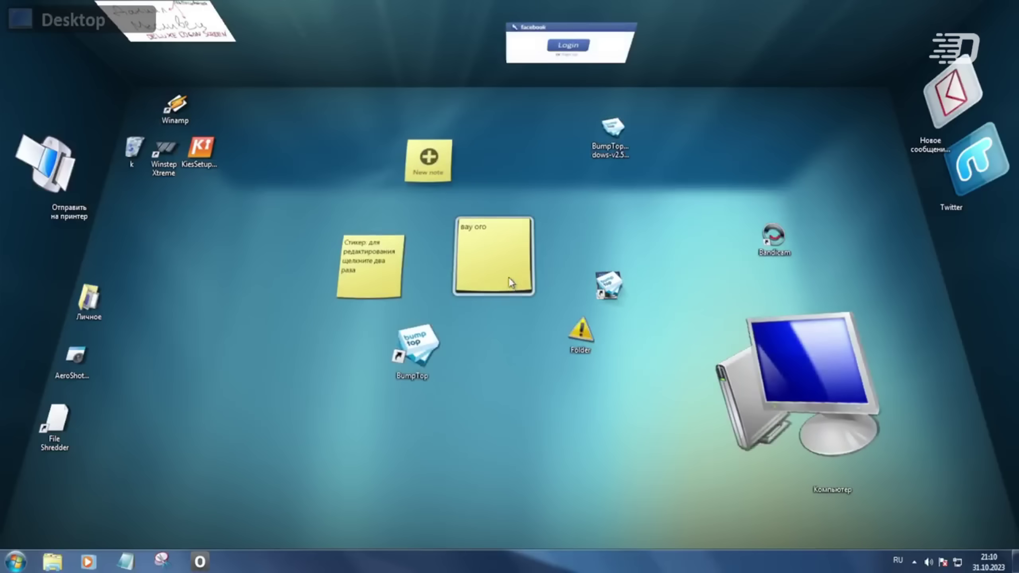
Step: Shift the "вау ого" sticky note around on the BumpTop 3D desktop
left_click_drag(509, 281, 478, 288)
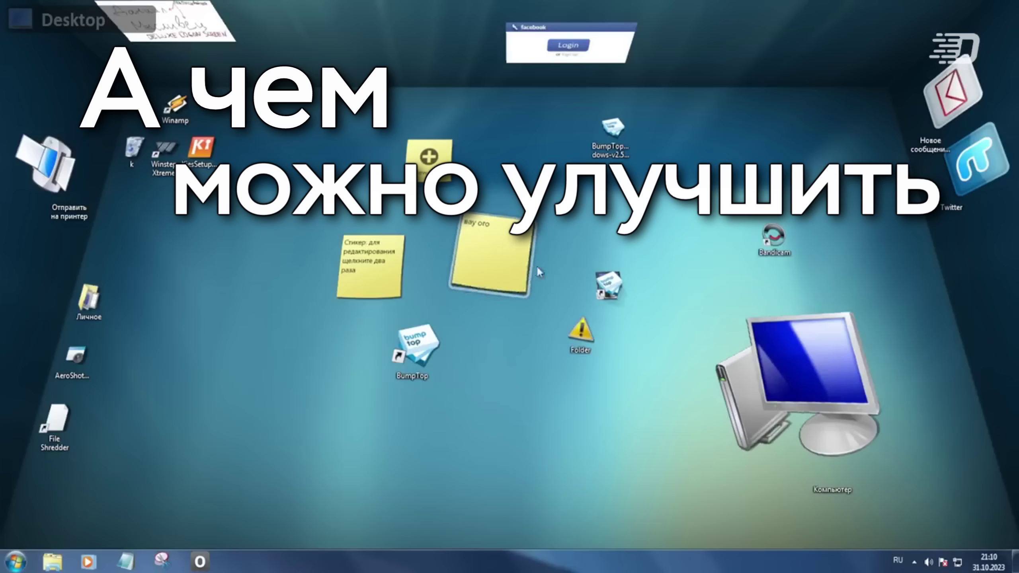
left_click_drag(536, 265, 593, 247)
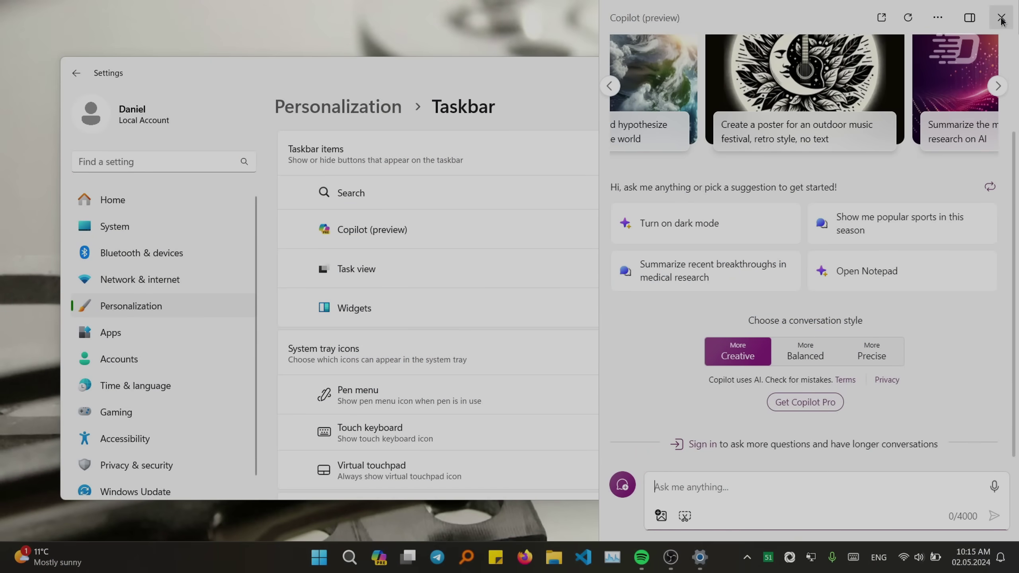
Step: Close Copilot in Windows 11 and look through the taskbar behavior settings
left_click(1001, 17)
scroll(622, 236, "down", 5)
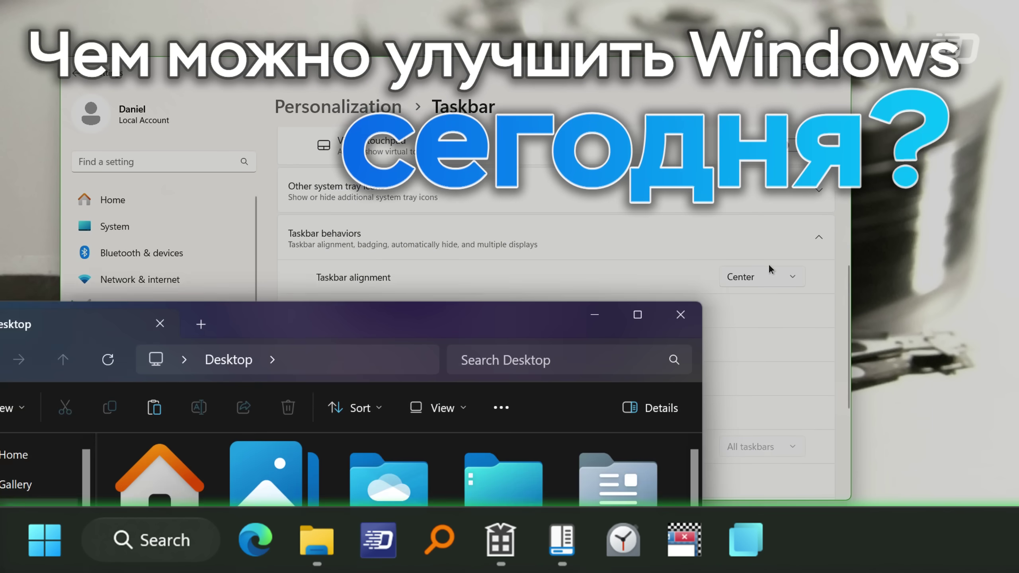
left_click(738, 365)
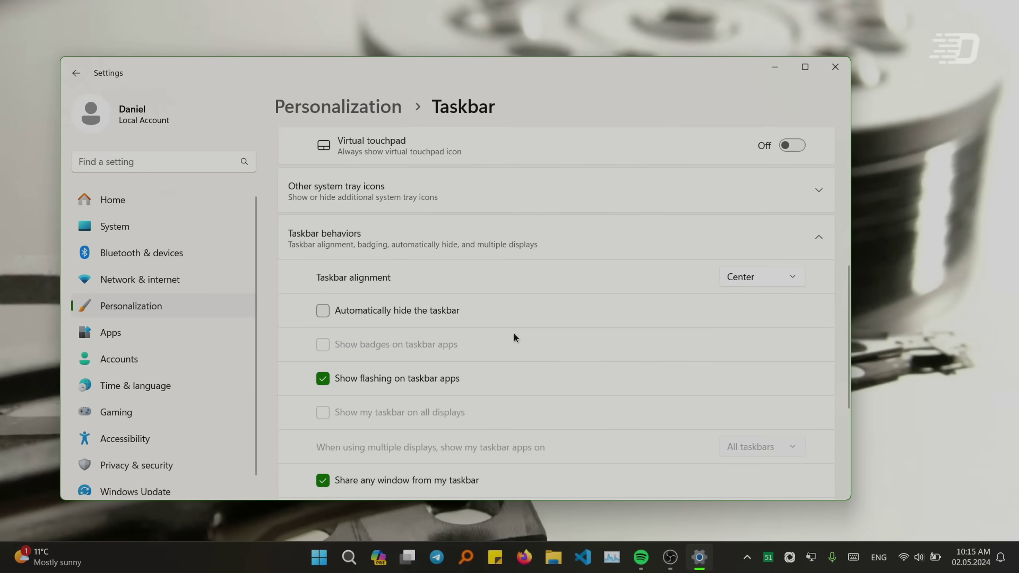
scroll(583, 379, "down", 5)
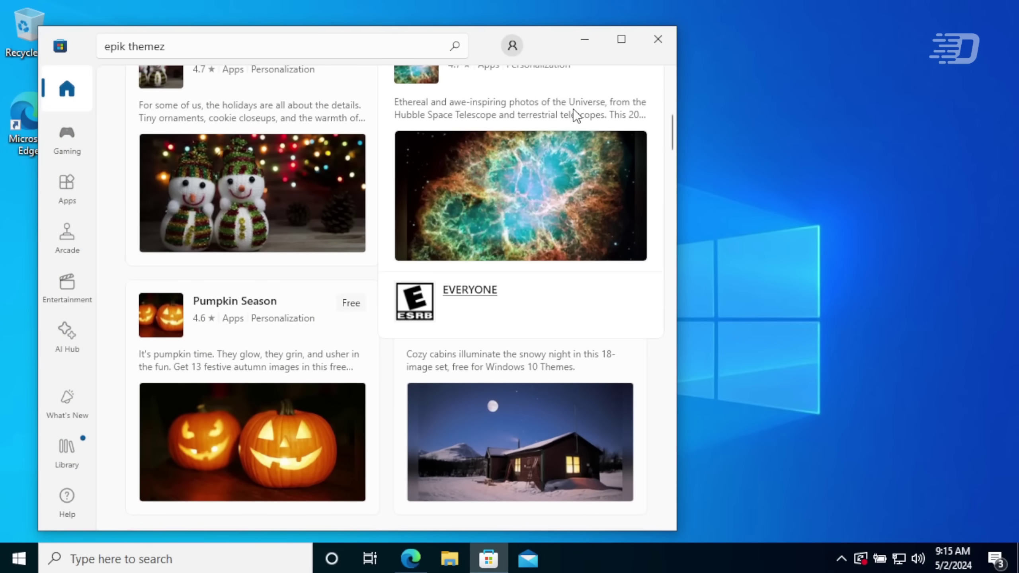
Step: Open the theme with Hubble Space Telescope photos from the "epik themez" results in the Store
left_click(573, 108)
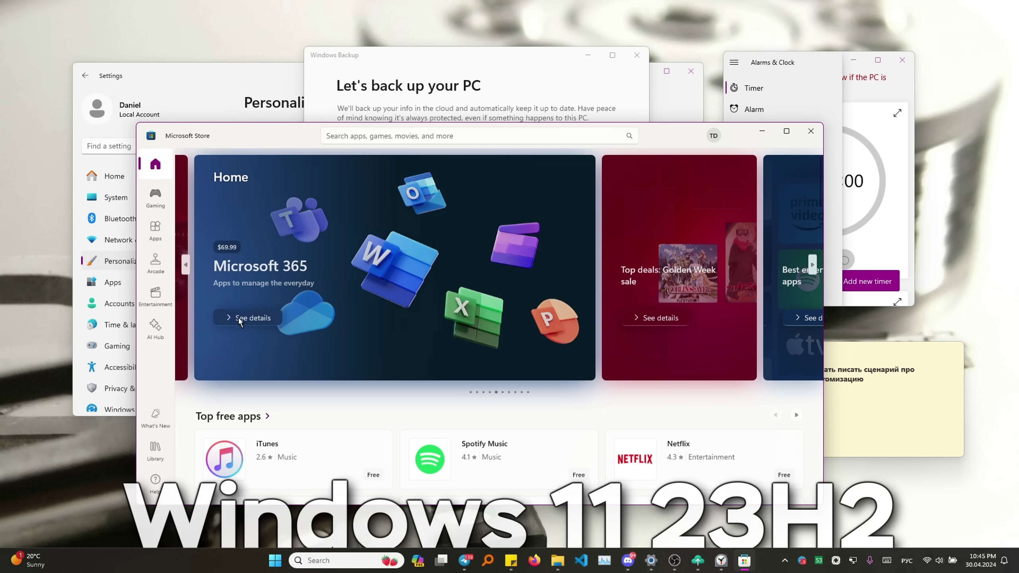
Step: Open the Microsoft 365 details in the Microsoft Store and look through the product page
left_click(239, 318)
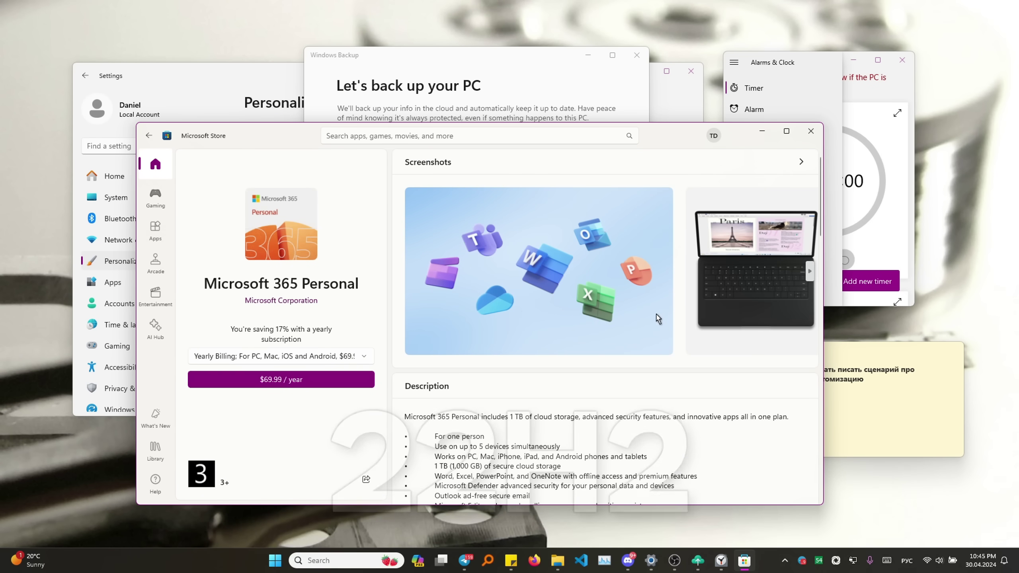
scroll(656, 321, "down", 10)
scroll(602, 331, "up", 10)
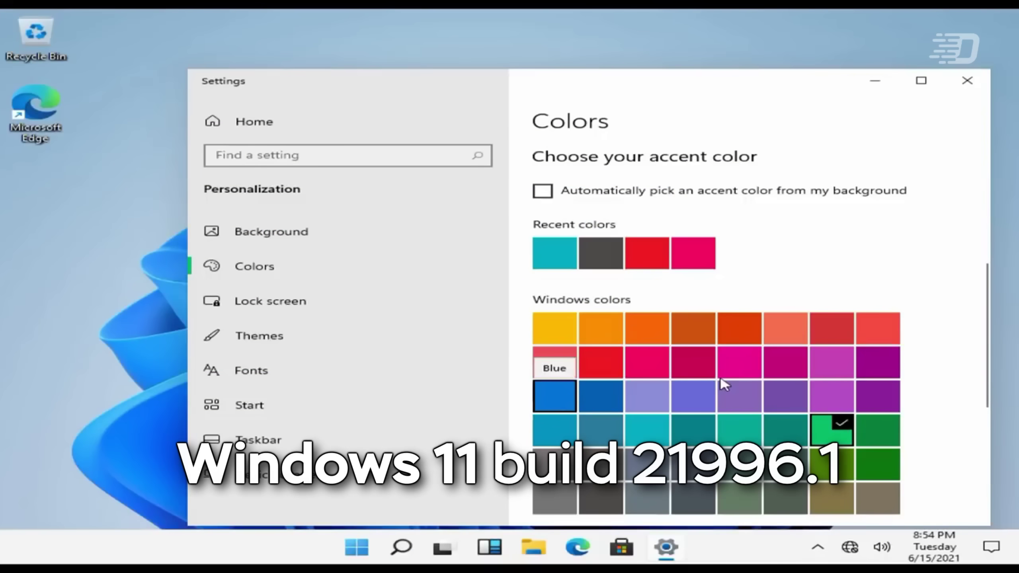
Step: Set the accent color to Blue in the Windows color settings
left_click(555, 395)
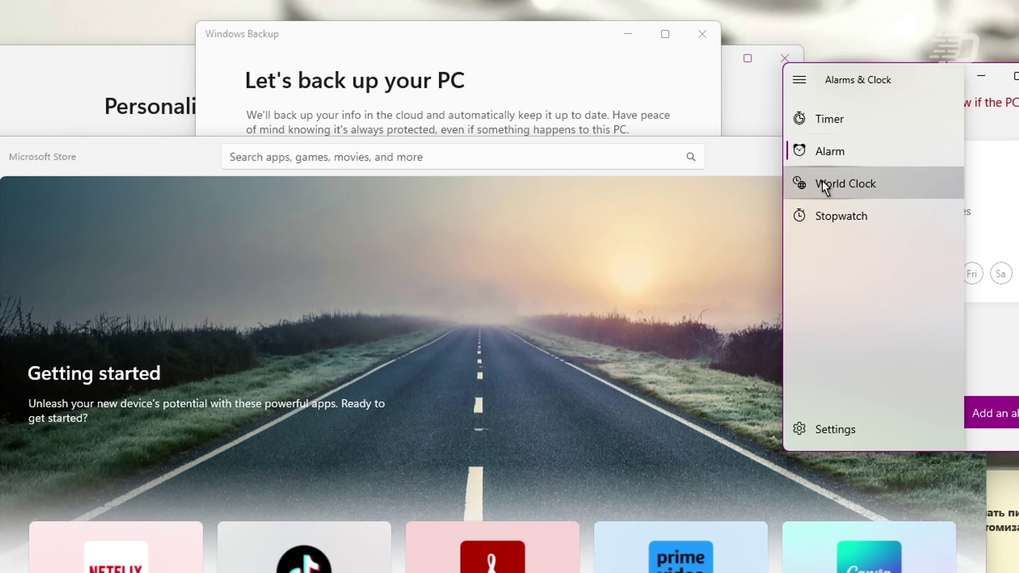
Step: Look through the world clock, timer, alarm and stopwatch pages of Alarms & Clock
left_click(794, 185)
left_click(750, 120)
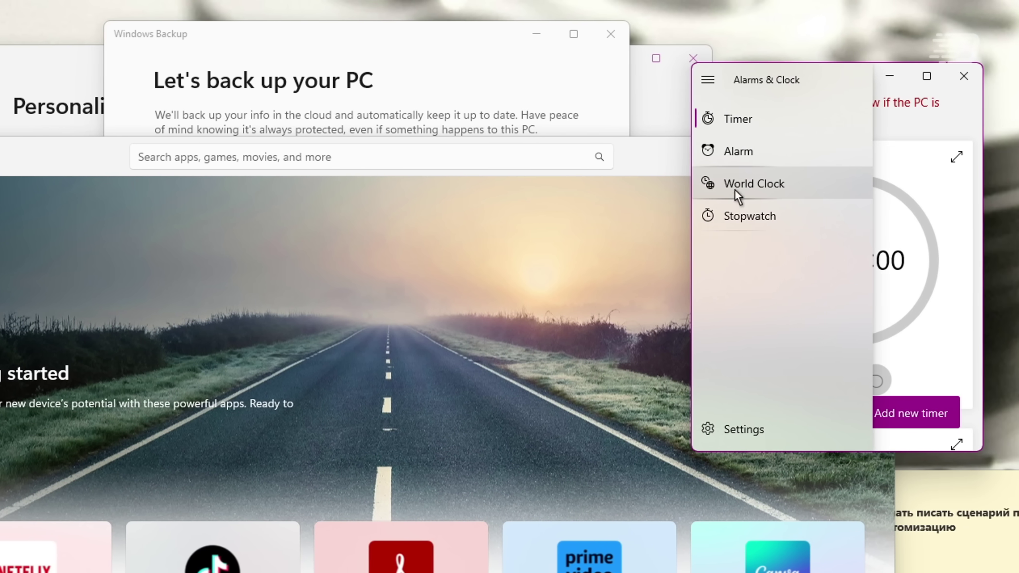
left_click(762, 154)
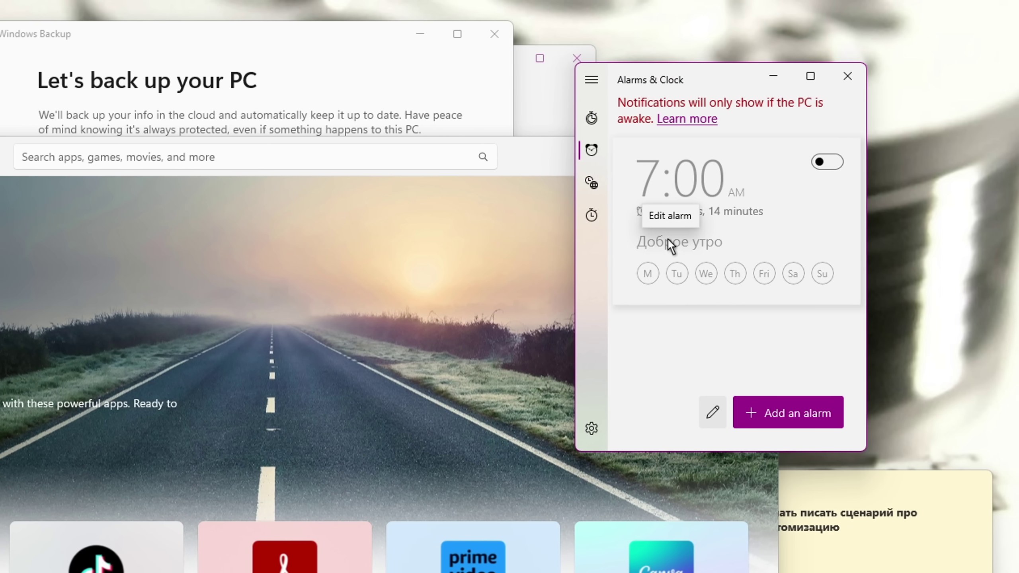
left_click(612, 215)
left_click(788, 247)
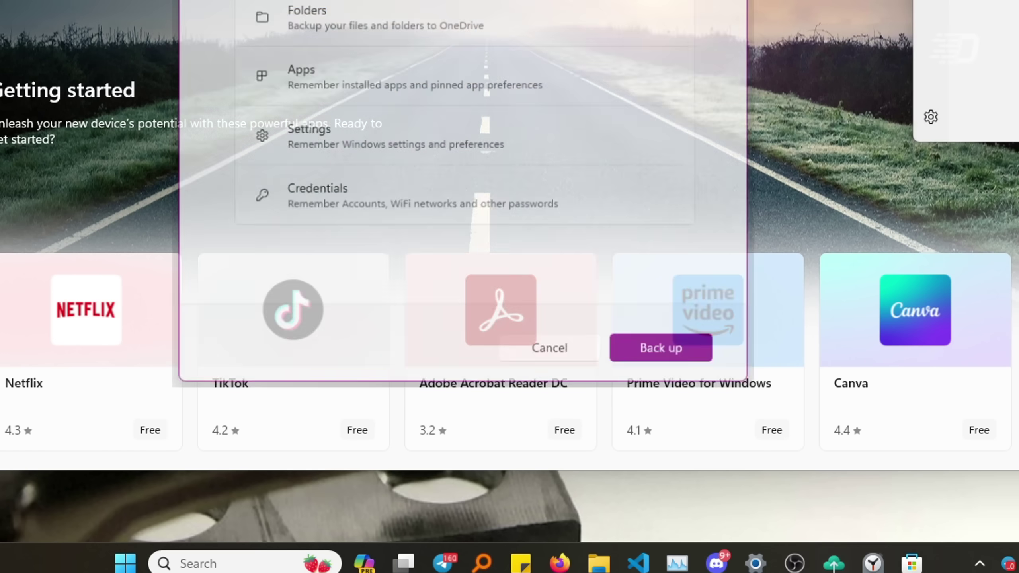
Step: Look through the Personalization settings, including the device usage and color options
scroll(256, 76, "down", 5)
scroll(257, 80, "down", 3)
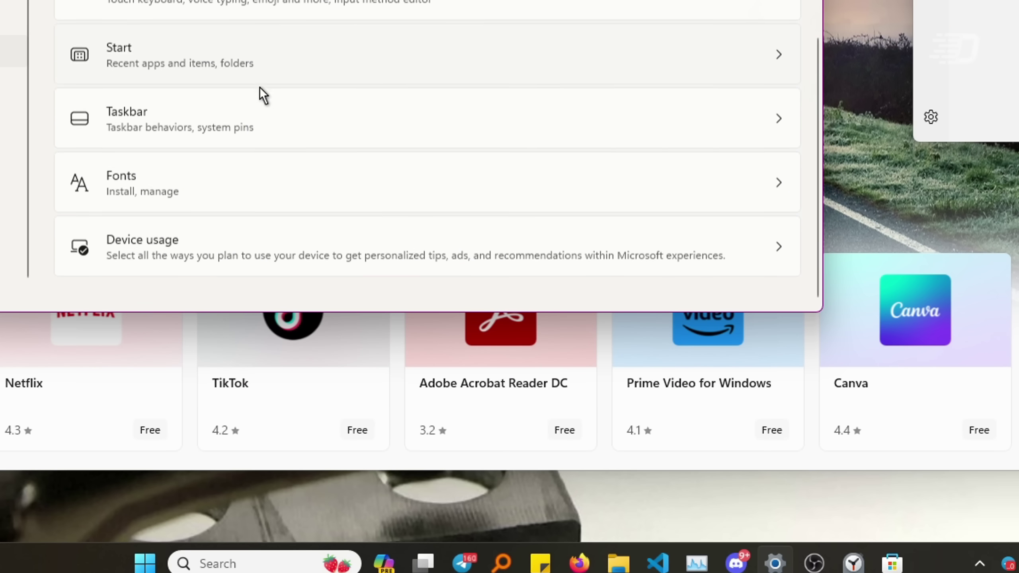
left_click(232, 243)
key("alt+Left")
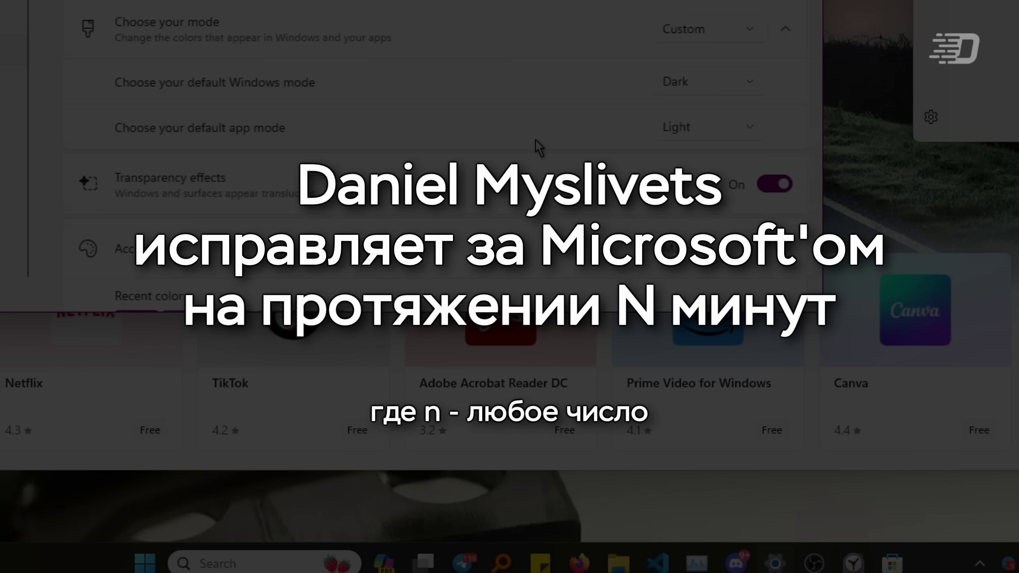
scroll(533, 112, "down", 6)
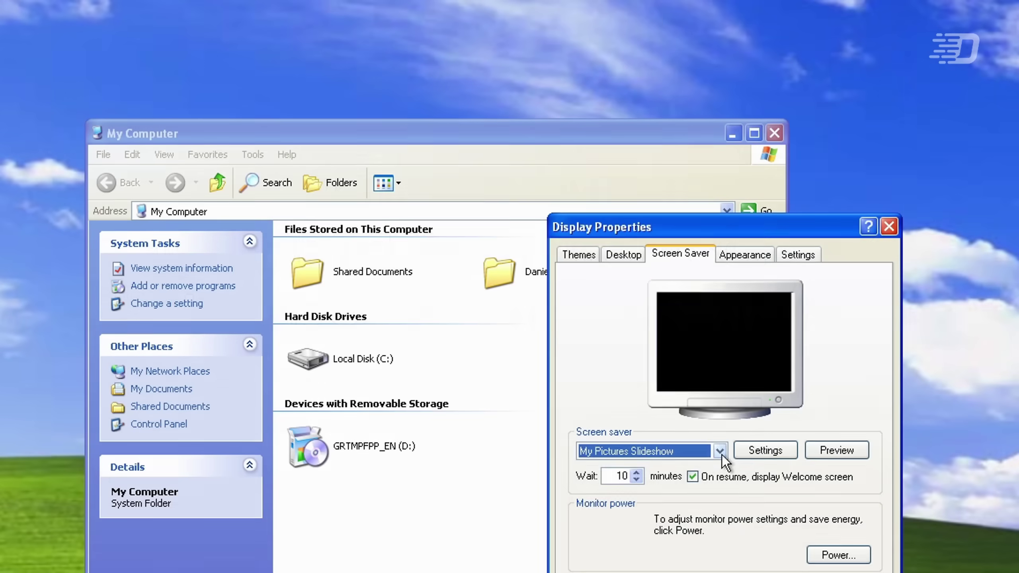
Step: Choose the 3D Pipes screen saver in the Windows XP display properties and open its settings
left_click(721, 452)
left_click(668, 475)
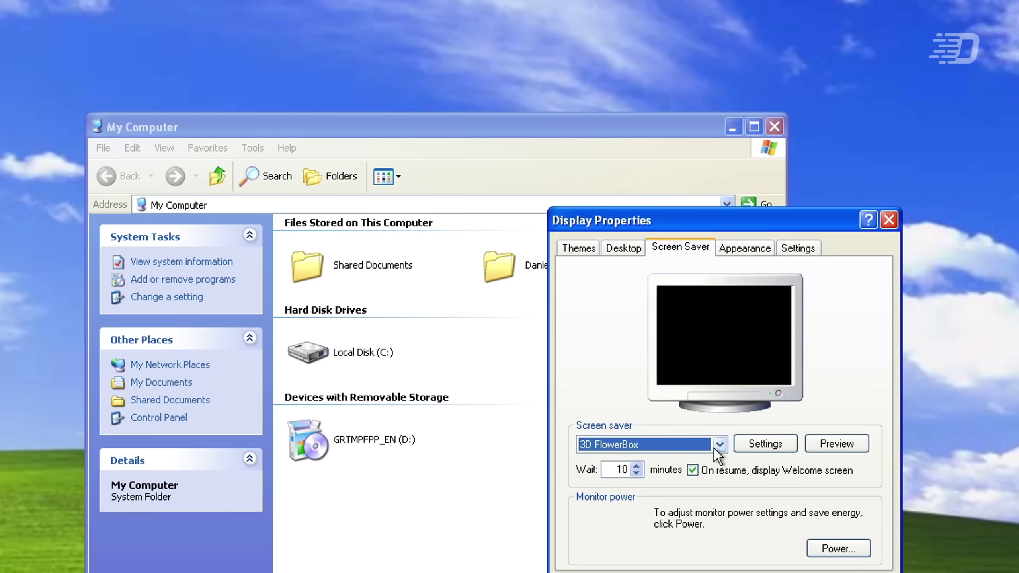
key("Down")
key("Down")
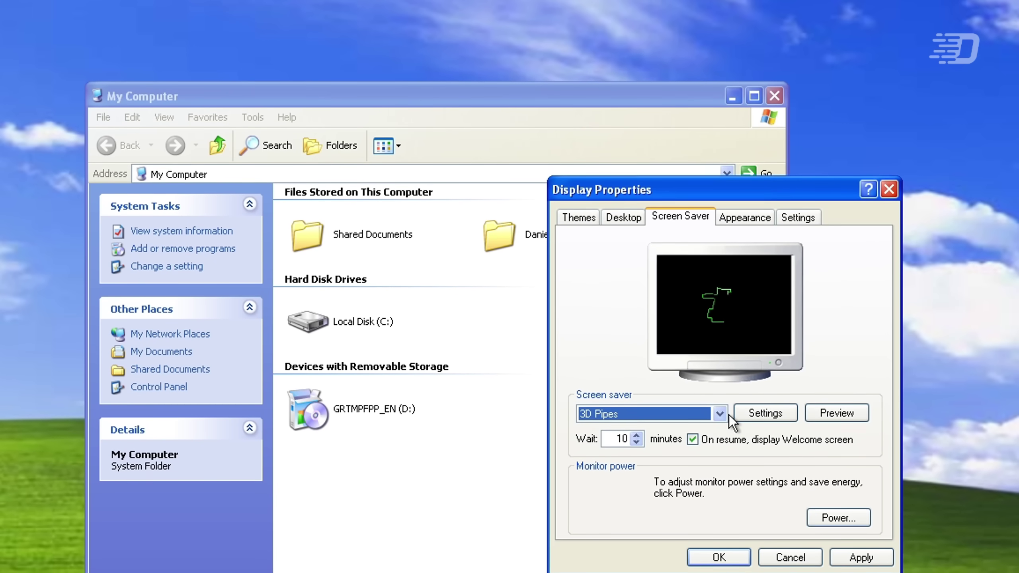
left_click(750, 414)
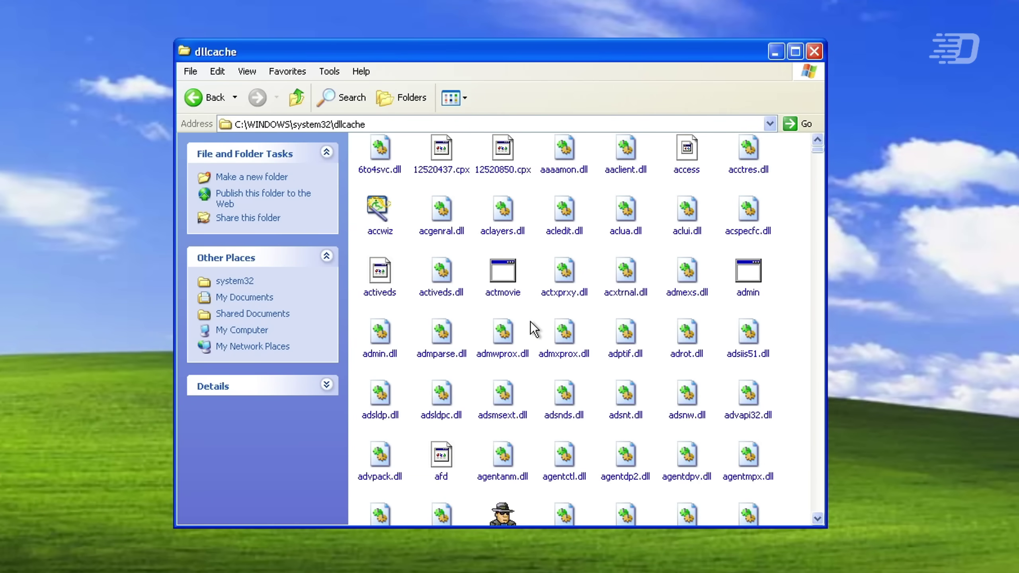
Step: Delete all files in C:\WINDOWS\system32\dllcache, confirming the removal of program files for all items
key("ctrl+a")
key("Delete")
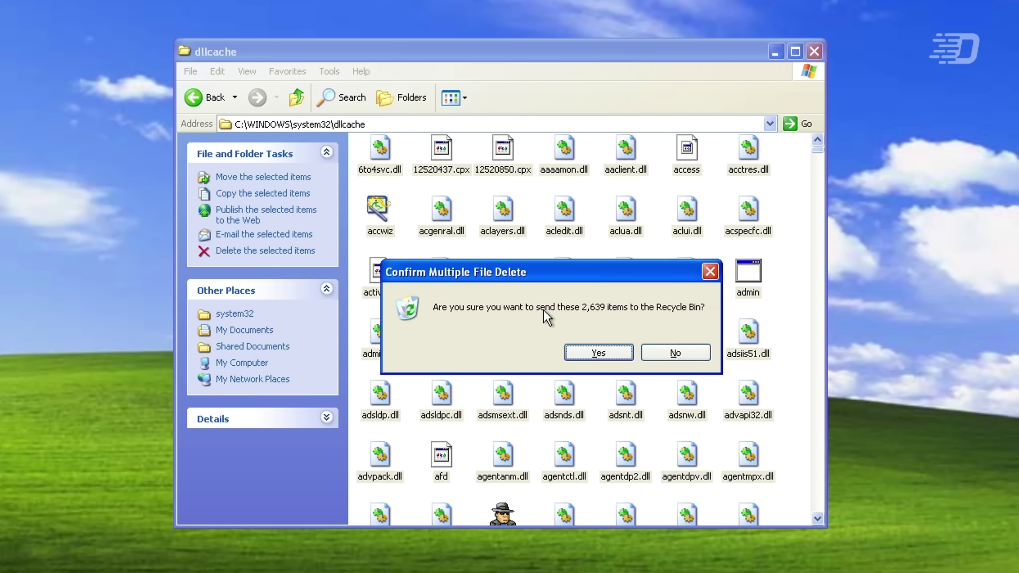
left_click(597, 353)
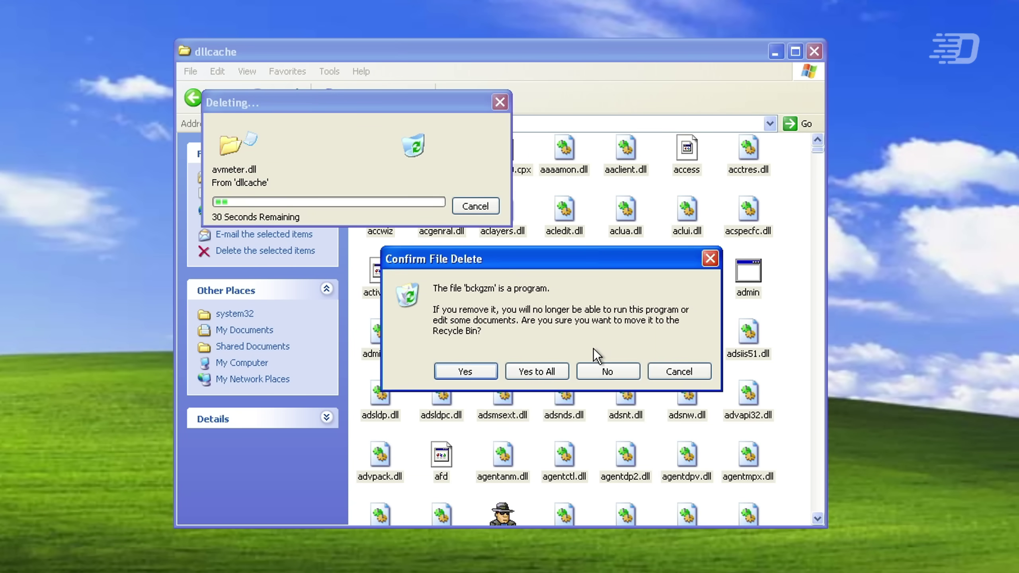
left_click(545, 370)
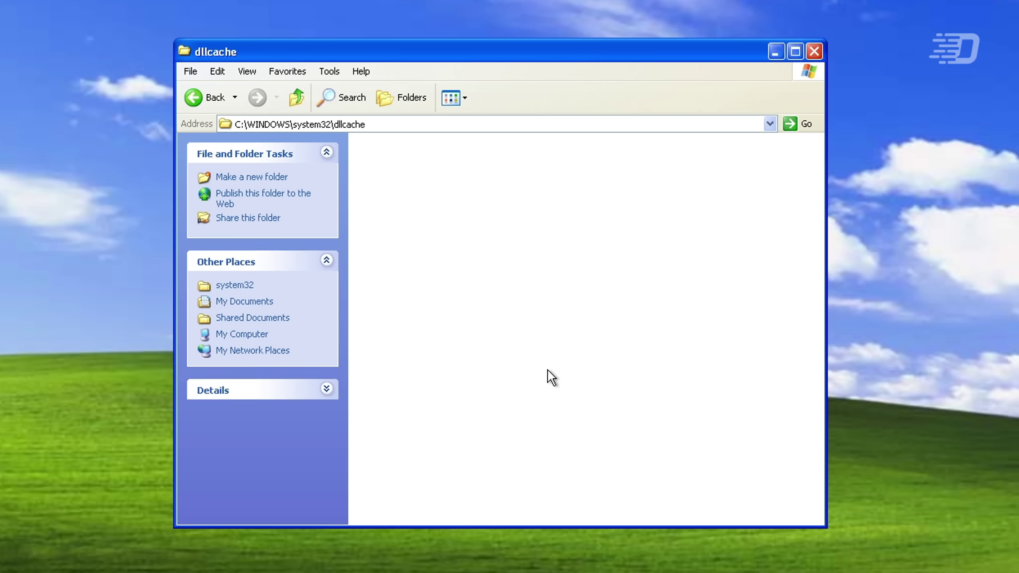
Step: Navigate up the folder tree from dllcache to the root of drive C:
left_click(292, 99)
left_click(293, 99)
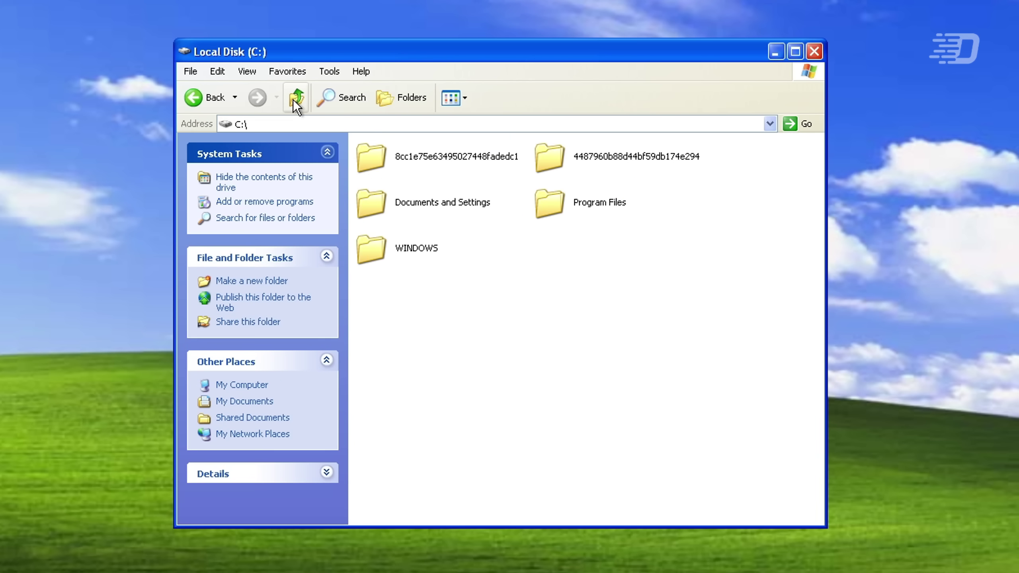
left_click(296, 103)
right_click(394, 266)
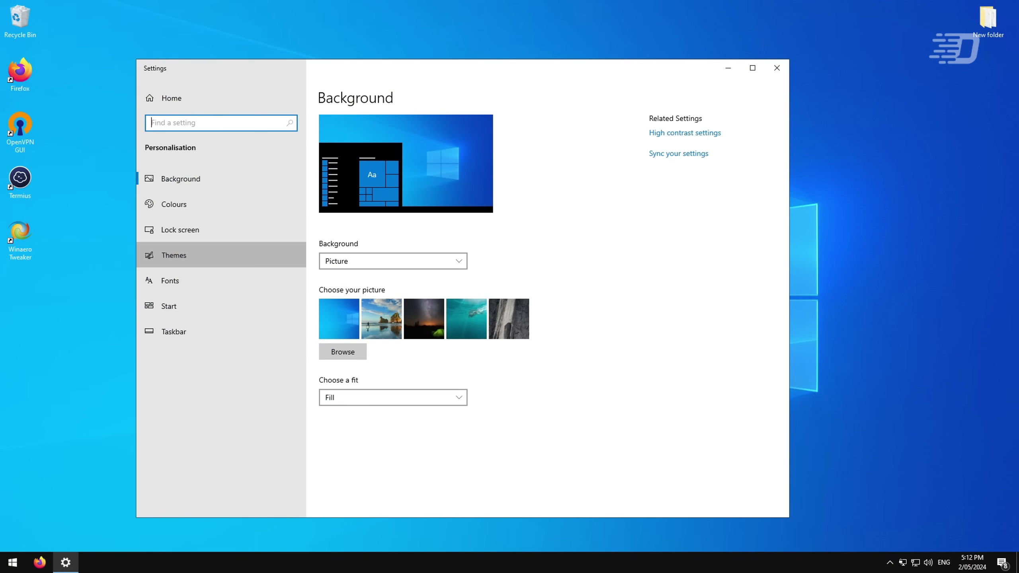
Step: Open the theme settings in Windows 10 and move the Settings window down, clear of the desktop wallpaper
left_click(174, 255)
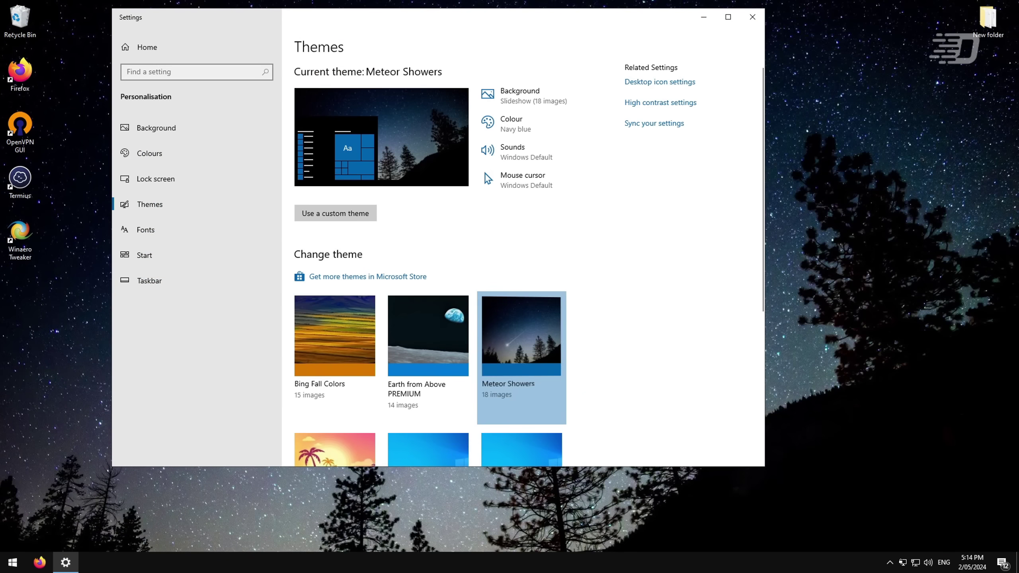
left_click_drag(666, 19, 672, 552)
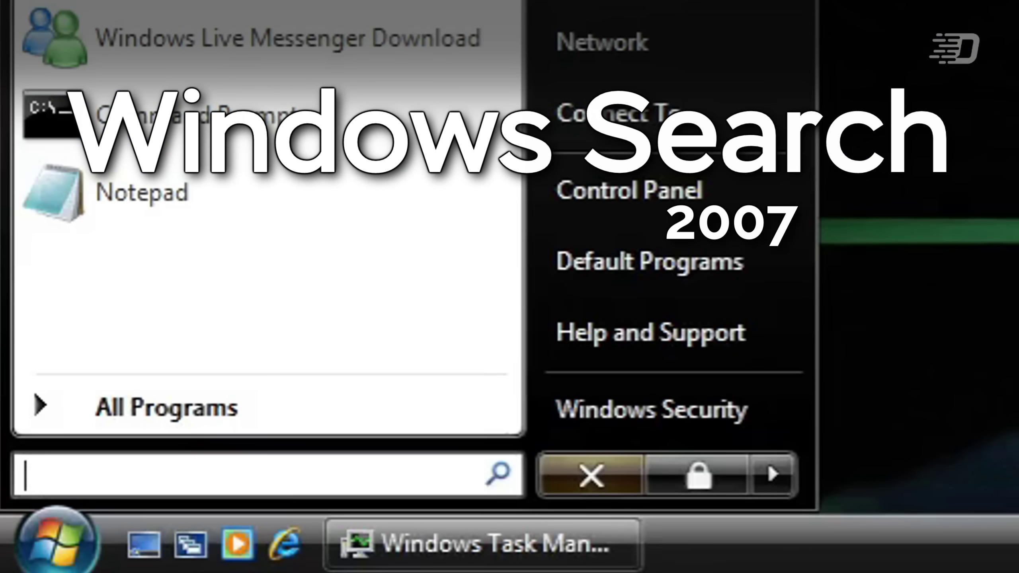
Step: Search the Windows Vista Start menu for "cmd" and clear the query
type("cmd")
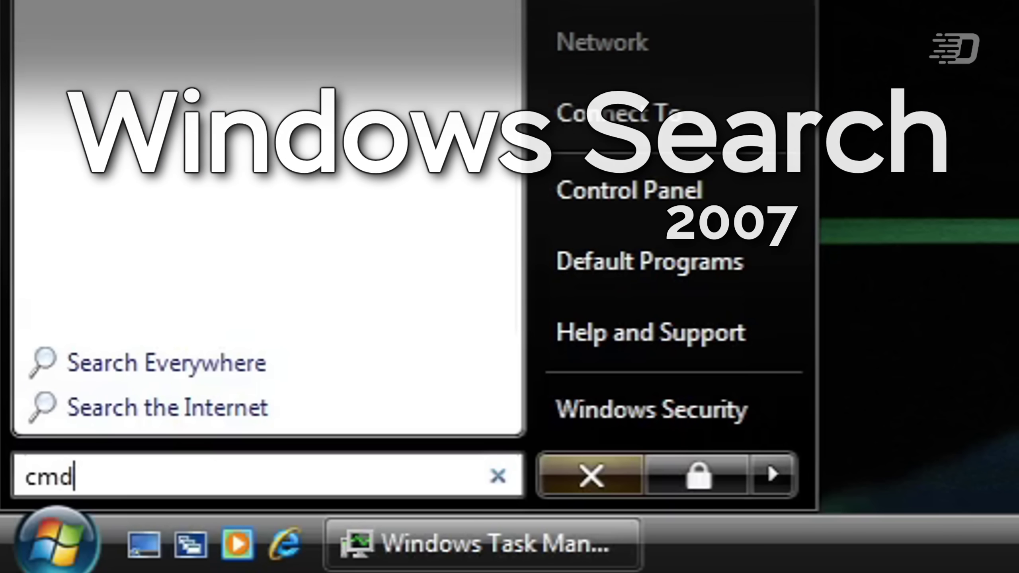
key("BackSpace")
key("BackSpace")
key("BackSpace")
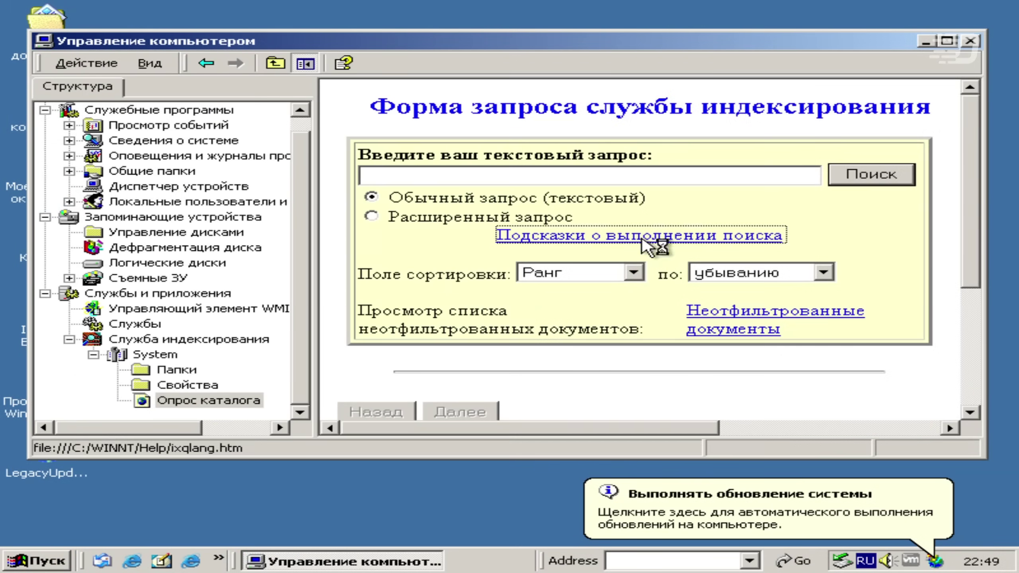
Step: Open the search tips from the indexing service query form in Computer Management
left_click(651, 231)
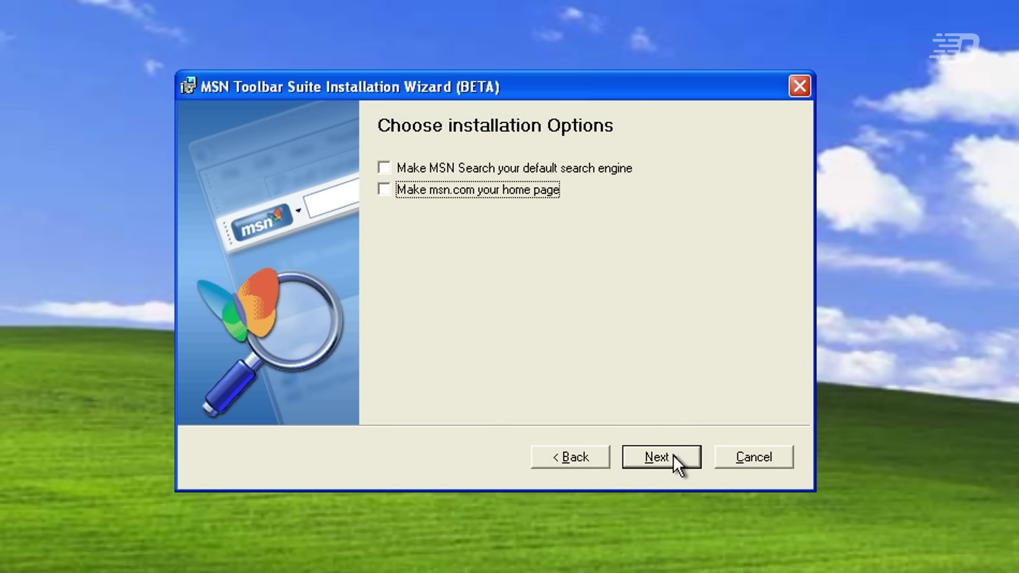
Step: Proceed through the MSN Toolbar Suite setup with both MSN defaults unchecked, agreeing to the terms and declining the Customer Experience Improvement Program
left_click(671, 455)
key("alt+a")
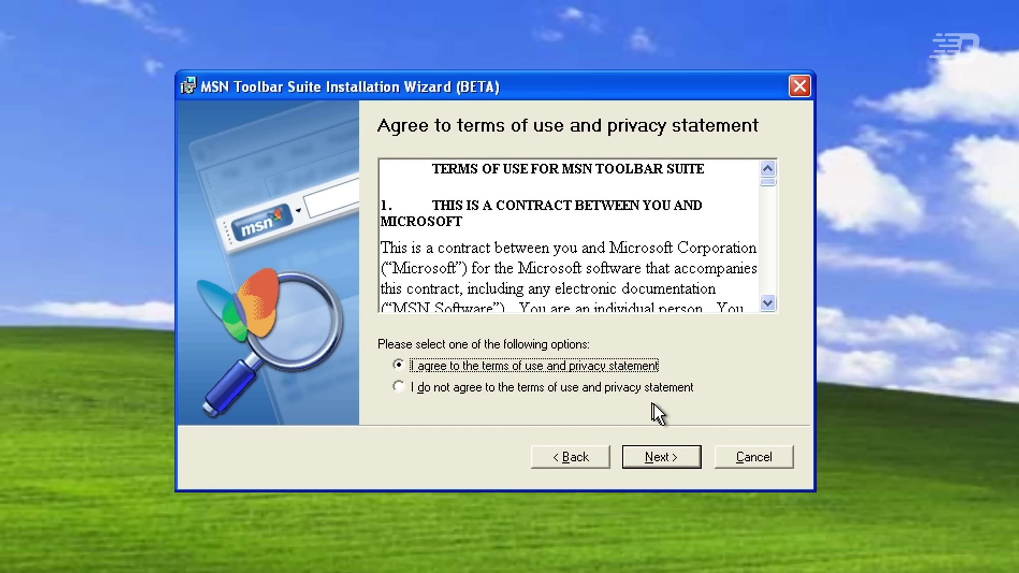
left_click(668, 461)
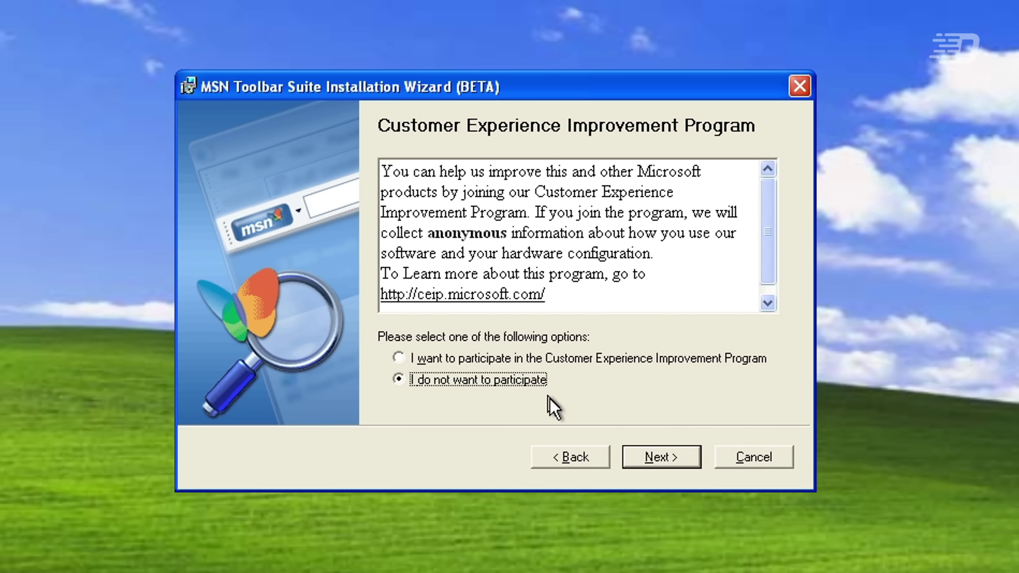
left_click(665, 458)
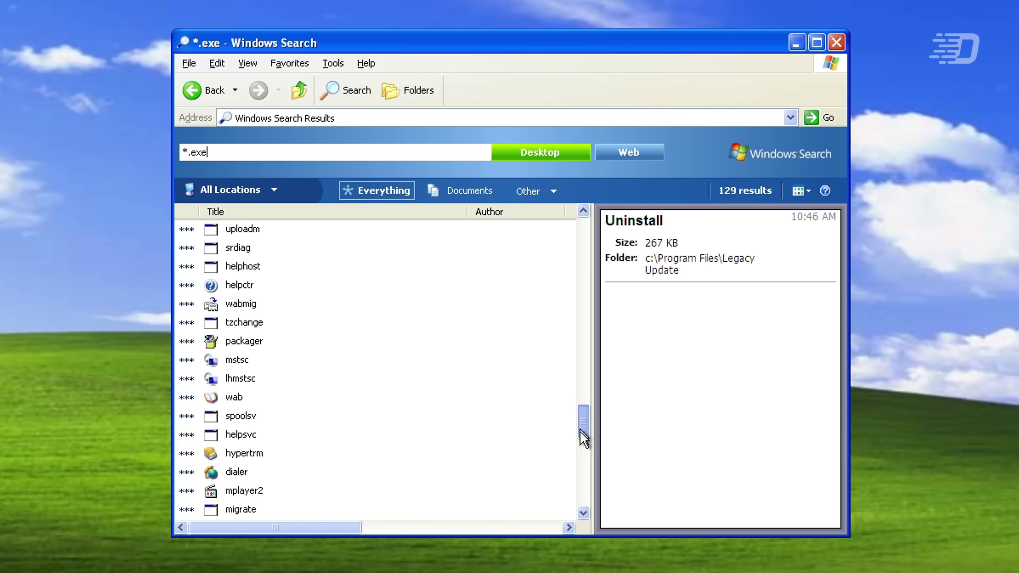
Step: Browse the *.exe results in Windows Search on Windows XP and preview the conf file
scroll(413, 438, "up", 6)
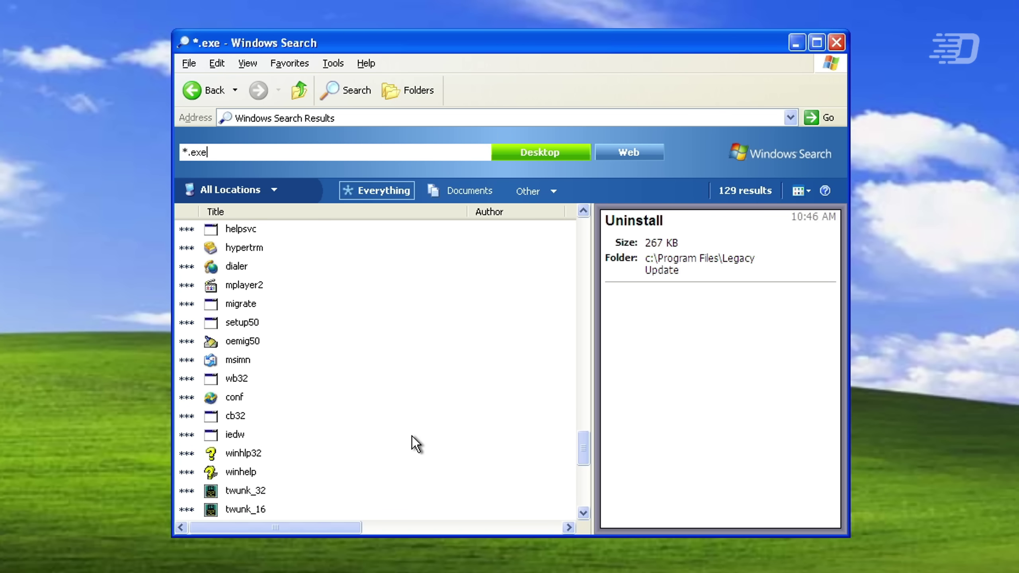
left_click(323, 397)
scroll(323, 395, "down", 3)
scroll(327, 401, "down", 3)
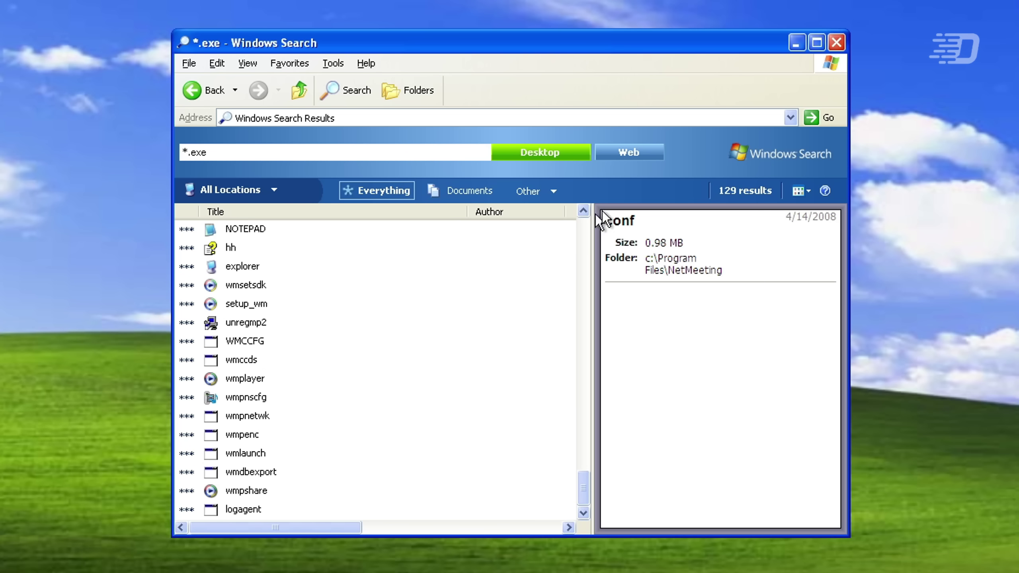
Step: Restrict the *.exe desktop search to the C:\ location and browse the results
left_click(544, 193)
left_click(544, 193)
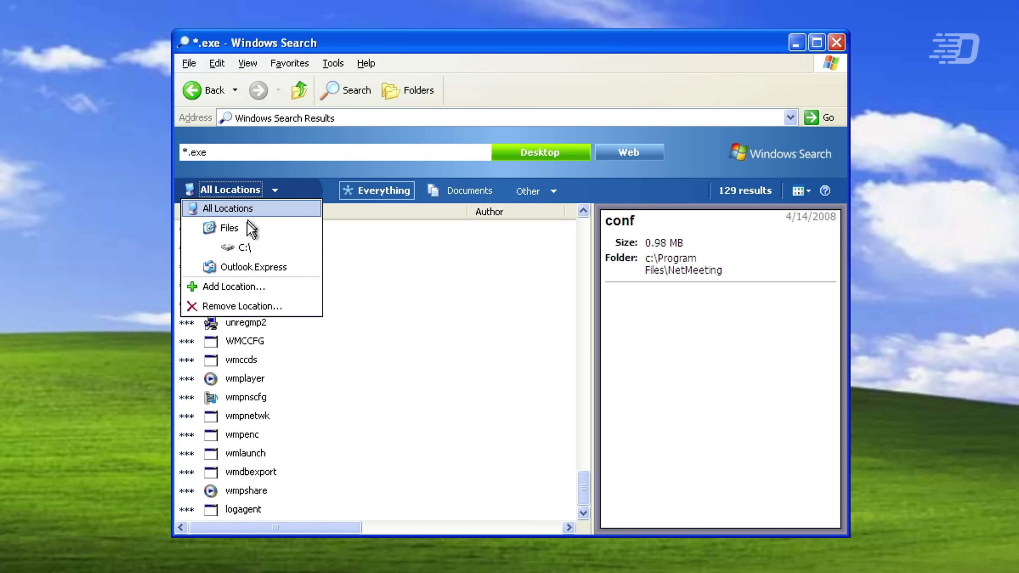
scroll(344, 332, "down", 20)
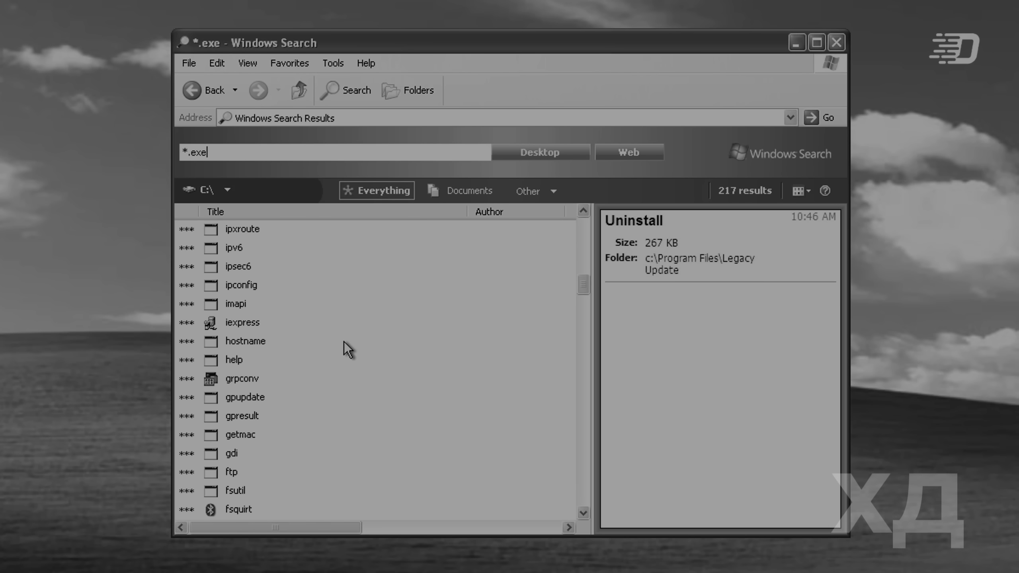
scroll(341, 317, "down", 20)
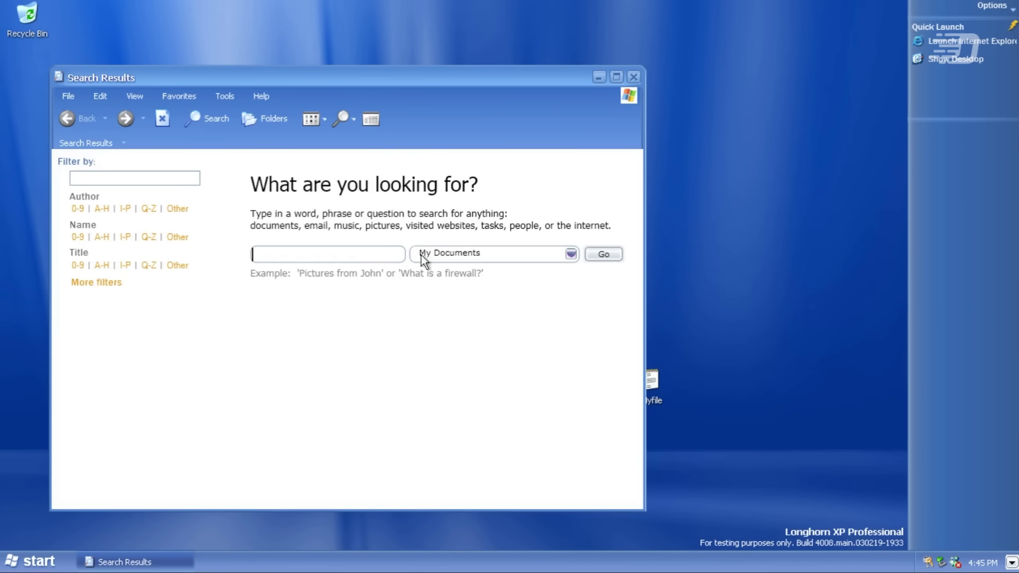
Step: Choose a search location in the Longhorn Search Results window and search for "Myfile"
left_click(424, 262)
left_click(437, 312)
type("Myfile")
left_click(593, 255)
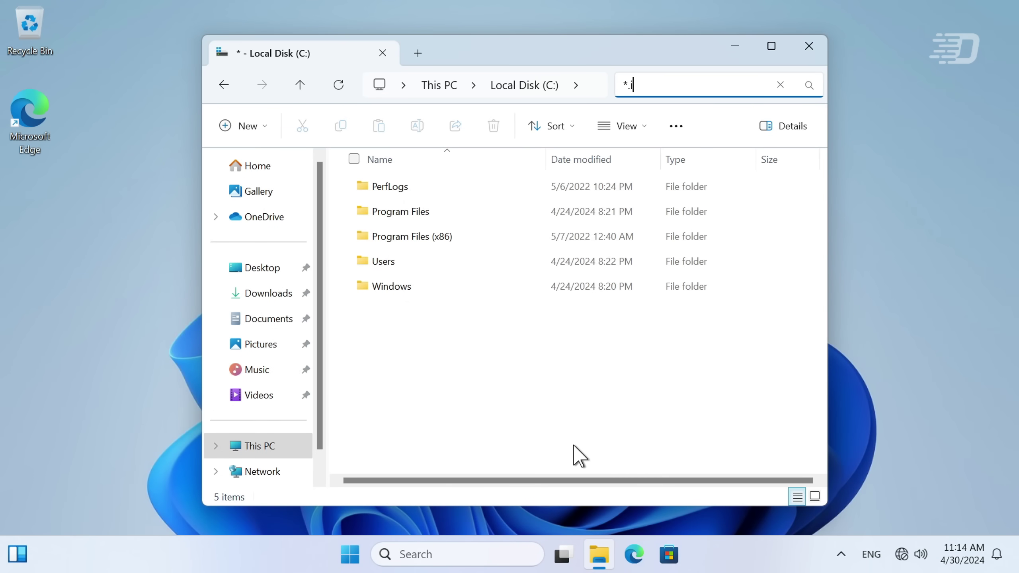
Step: Search Local Disk (C:) for *.inf files in Windows 11 File Explorer
type("nf")
key("Return")
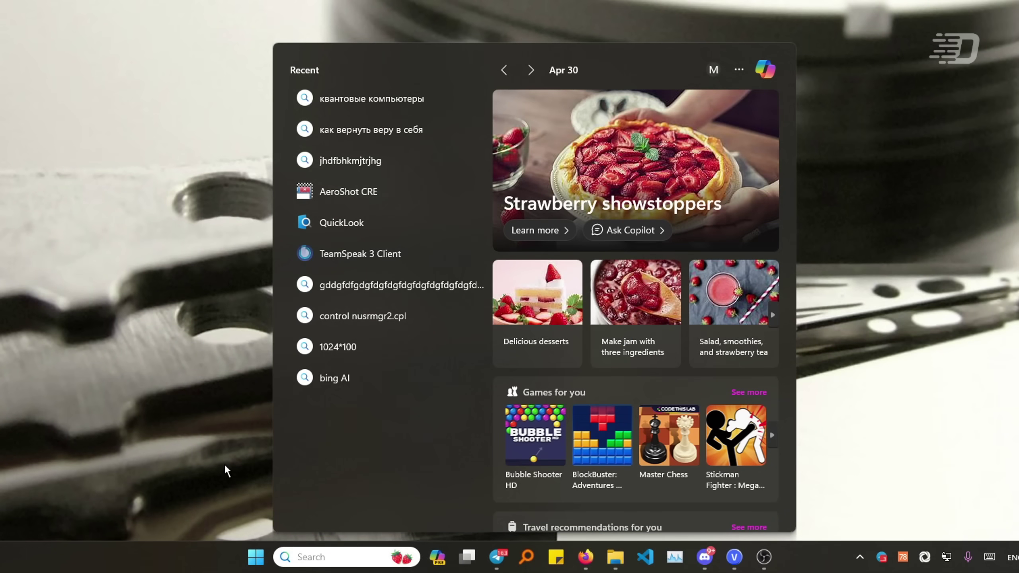
Step: Search Windows 11 for "mspaint" and move the selection down through the app results to the web suggestions
type("msp")
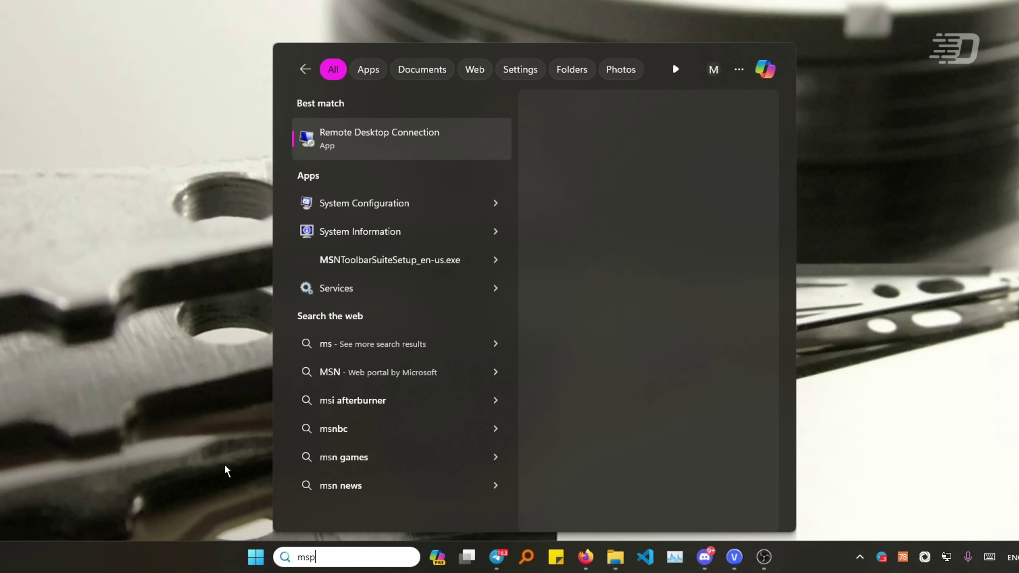
type("aint")
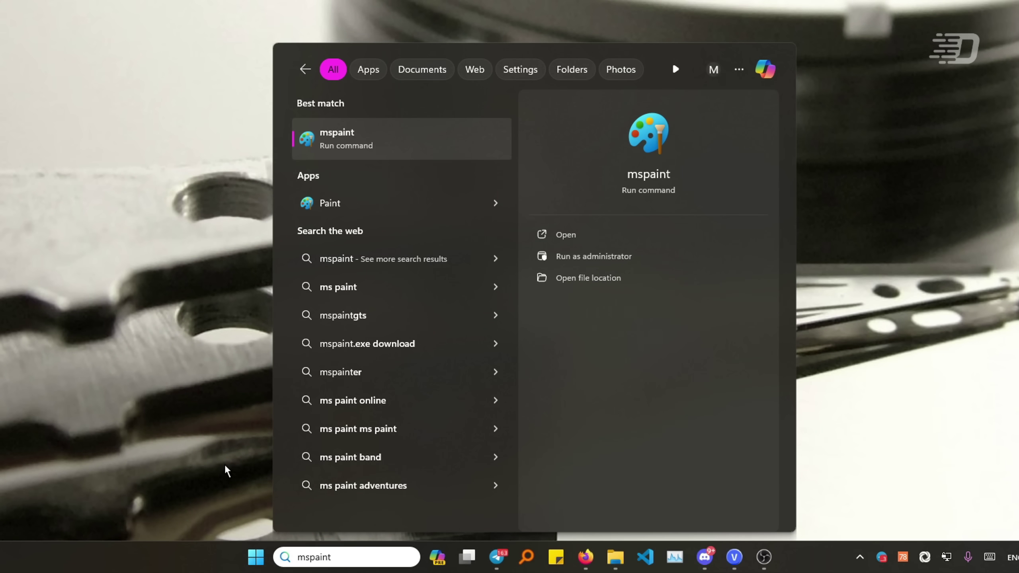
key("Down")
key("Down")
key("Down")
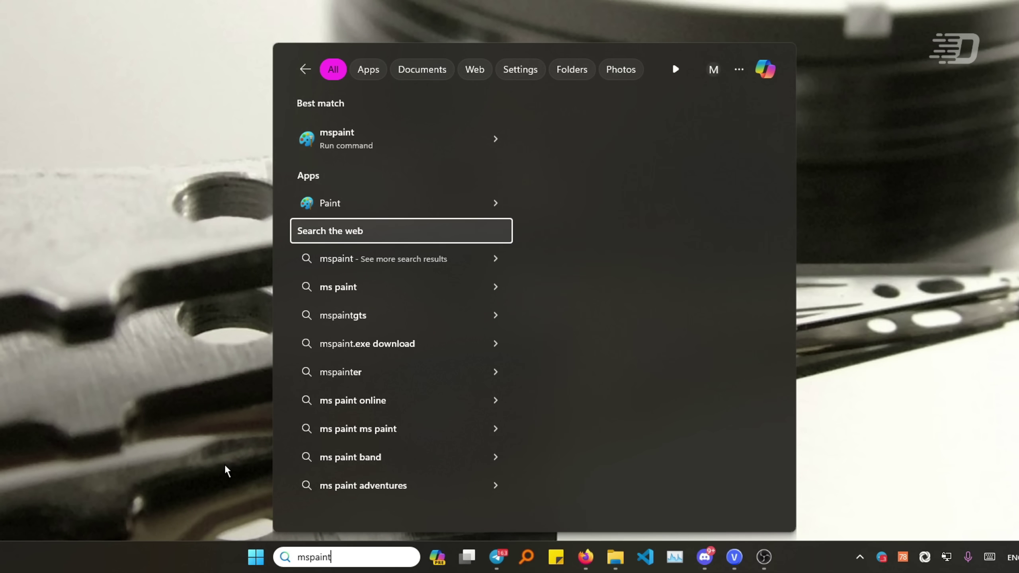
key("Down")
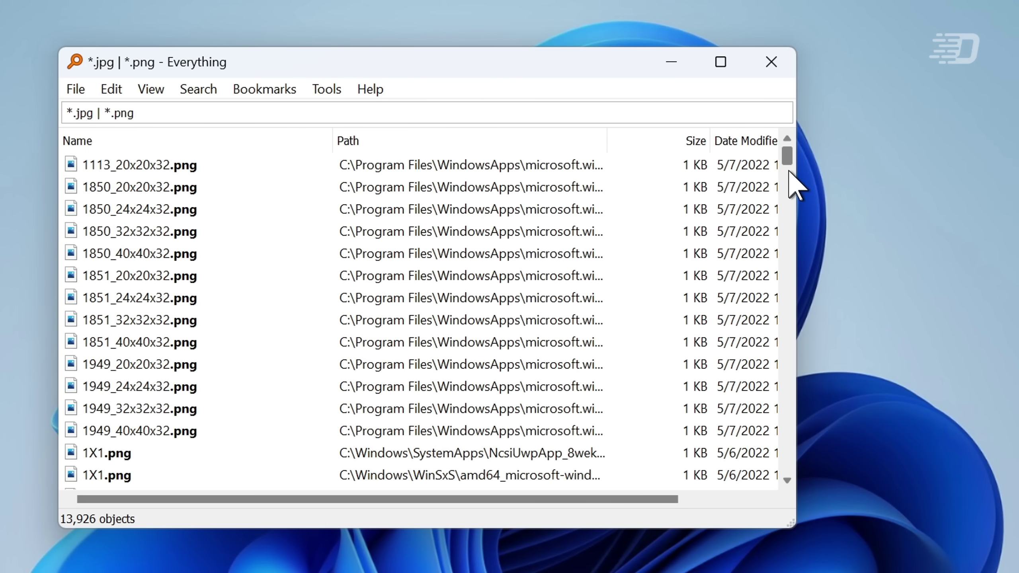
Step: Browse the *.jpg | *.png results in Everything and review its Home, Search, History, Keyboard, Fonts and Colors, Context Menu, View and Results options
left_click_drag(789, 172, 796, 348)
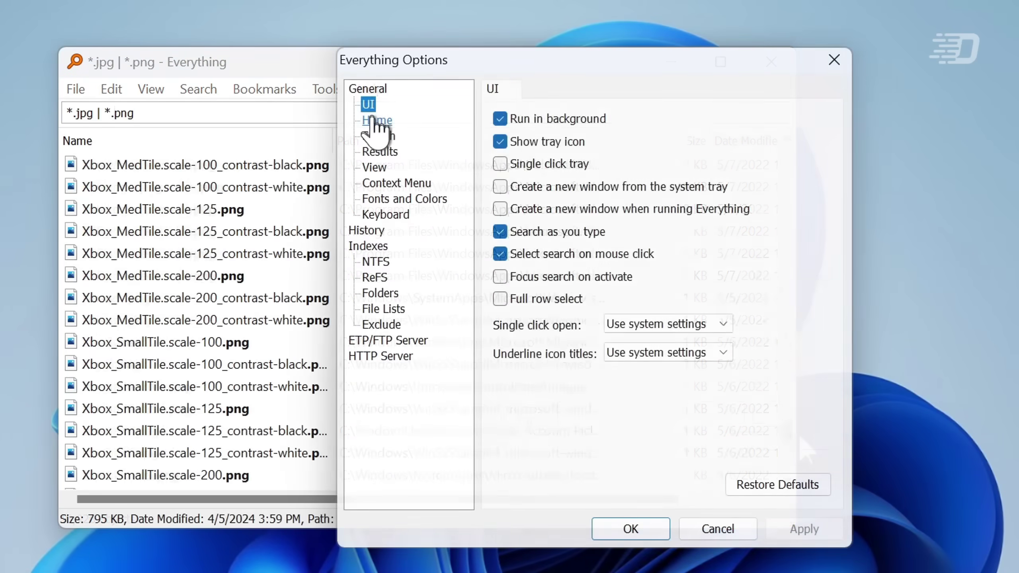
left_click(376, 120)
left_click(379, 136)
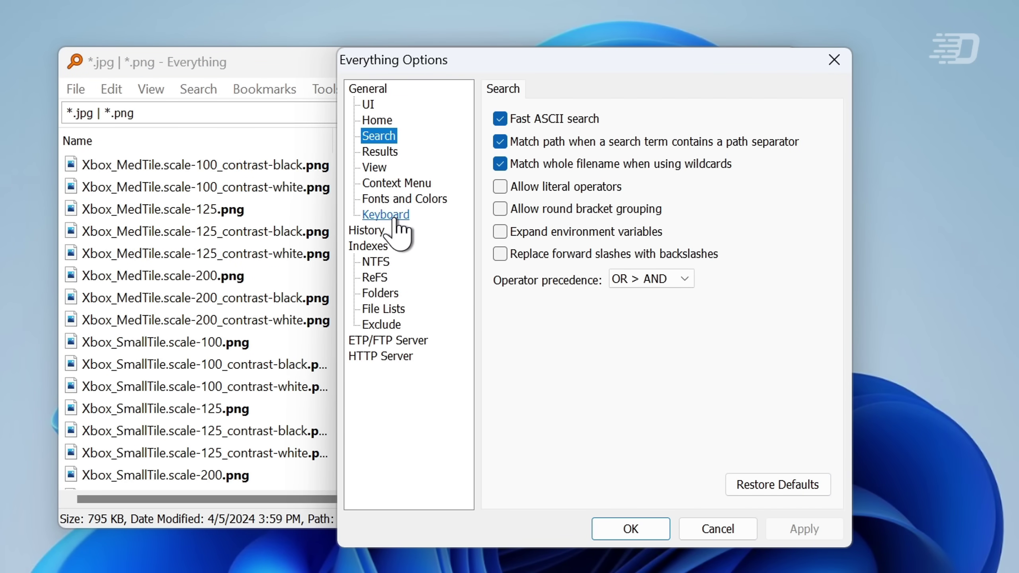
left_click(367, 231)
left_click(386, 216)
left_click(397, 200)
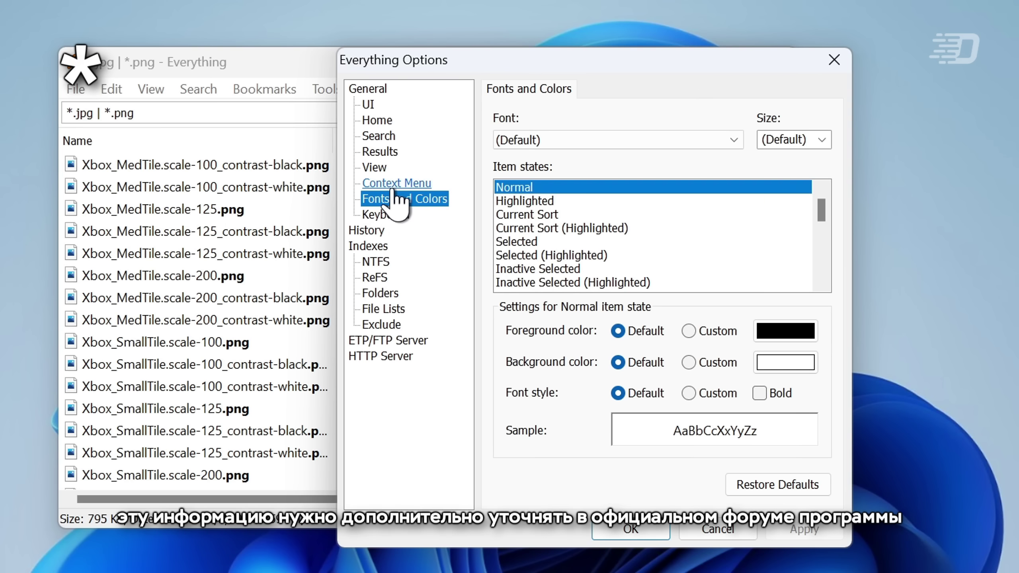
left_click(389, 183)
left_click(378, 168)
left_click(379, 151)
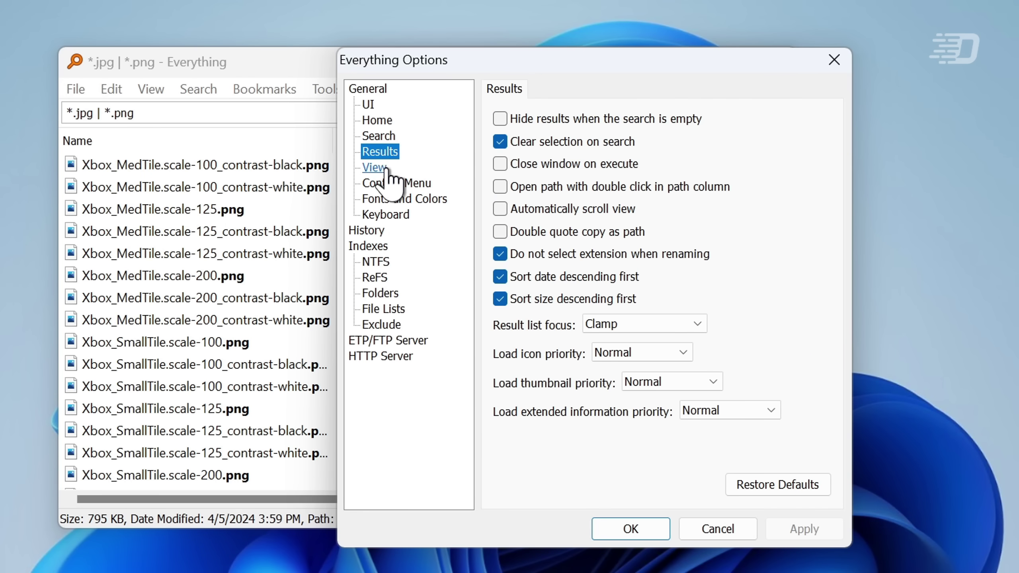
Step: Review the Indexes and HTTP Server pages of the Everything options and close the dialog without saving
left_click(368, 247)
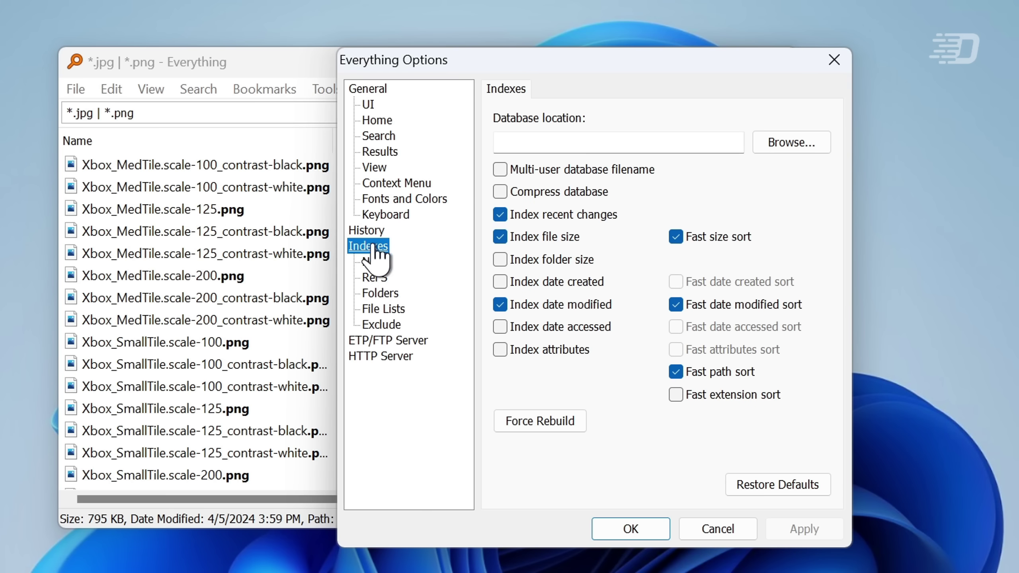
left_click(371, 358)
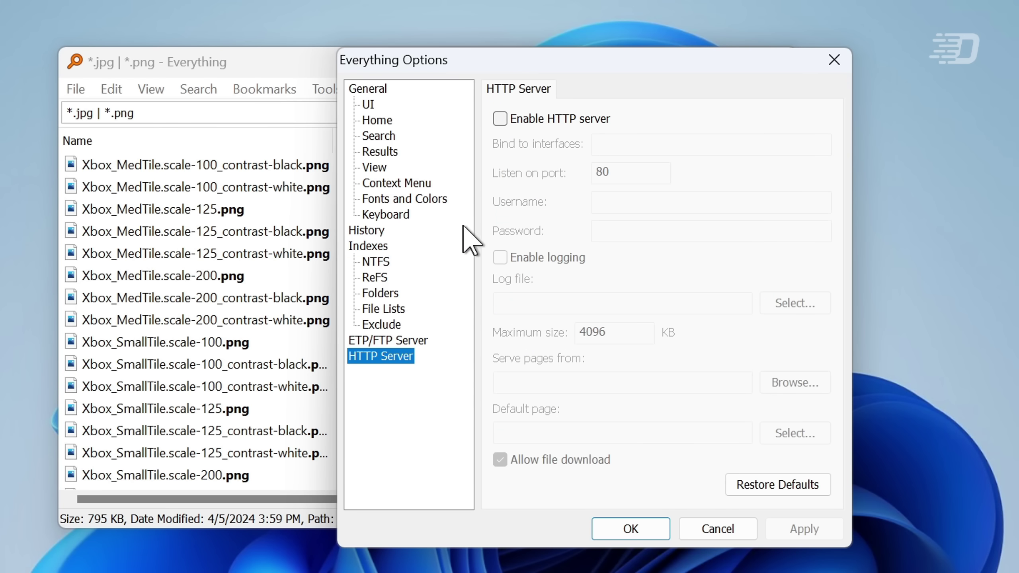
left_click(710, 528)
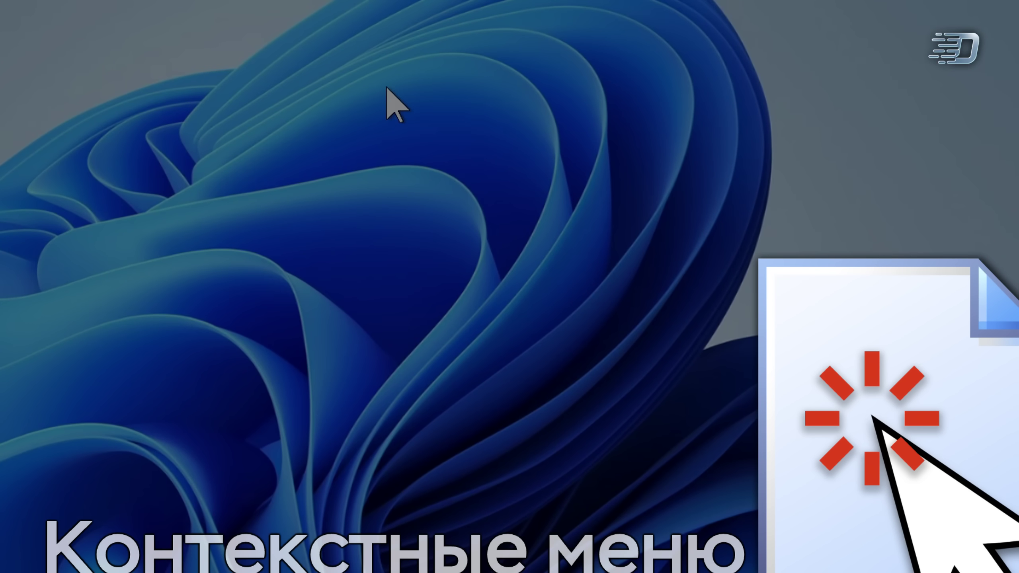
Step: Bring up the Windows 11 context menus of the desktop, the Recycle Bin and the Flashtool folder, expanding the folder's to show more options
right_click(387, 88)
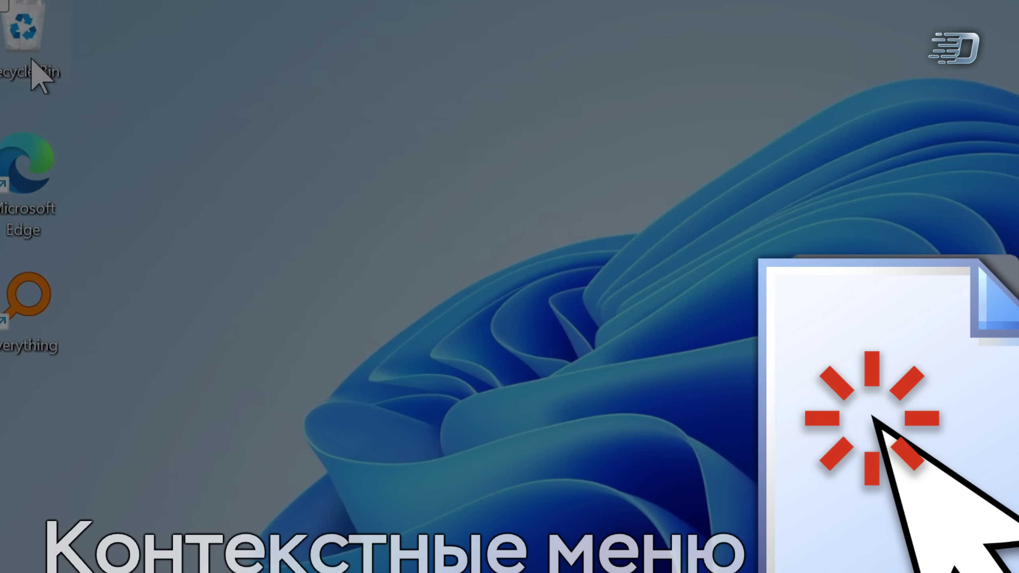
right_click(41, 68)
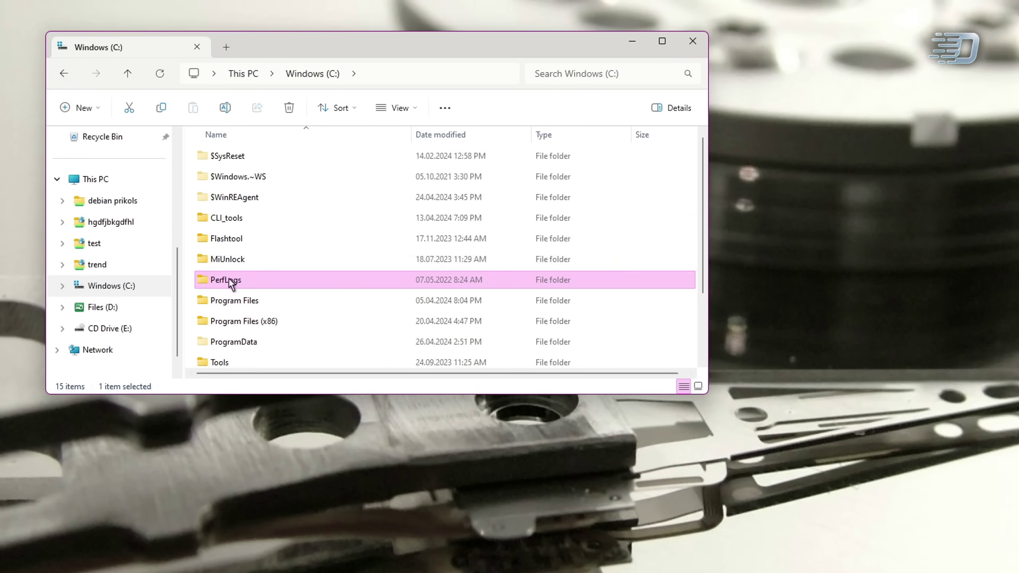
right_click(220, 238)
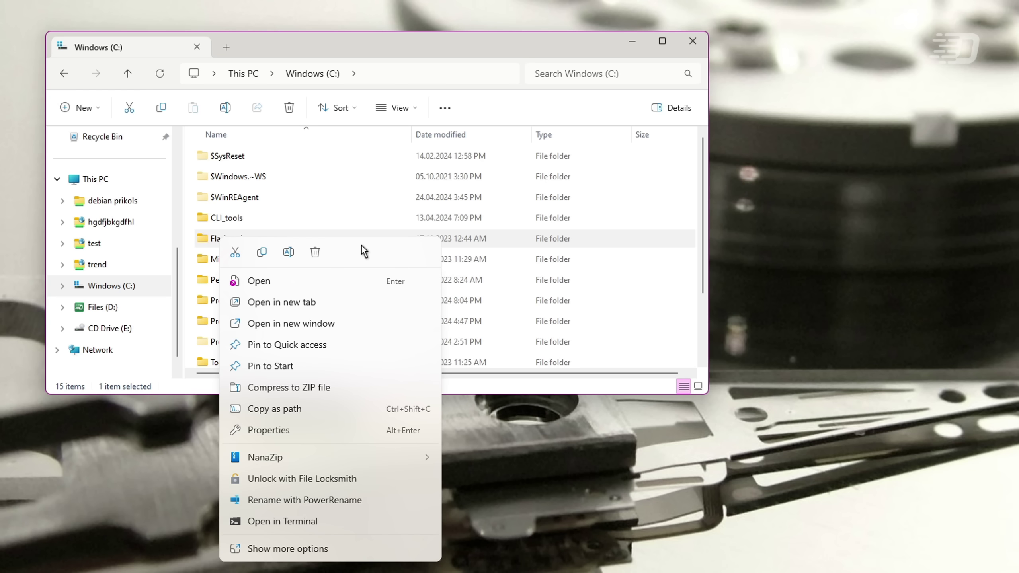
left_click(265, 556)
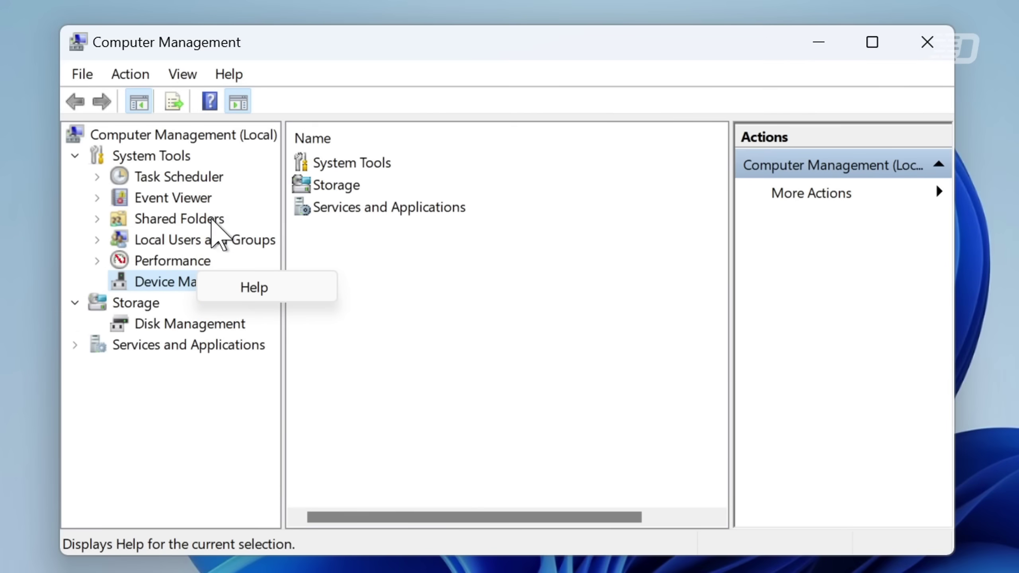
Step: Show the version information for Computer Management
left_click(230, 75)
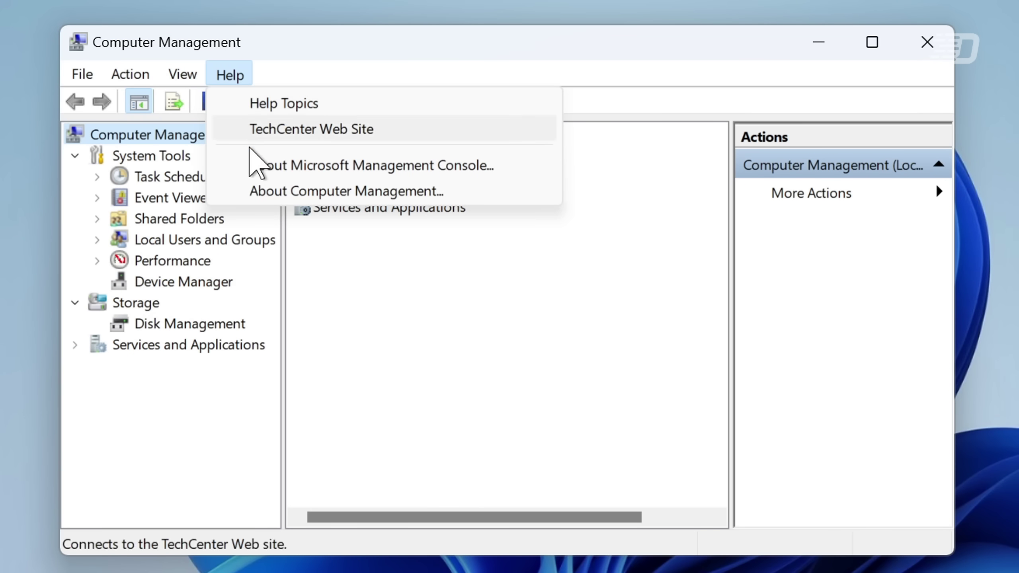
left_click(252, 191)
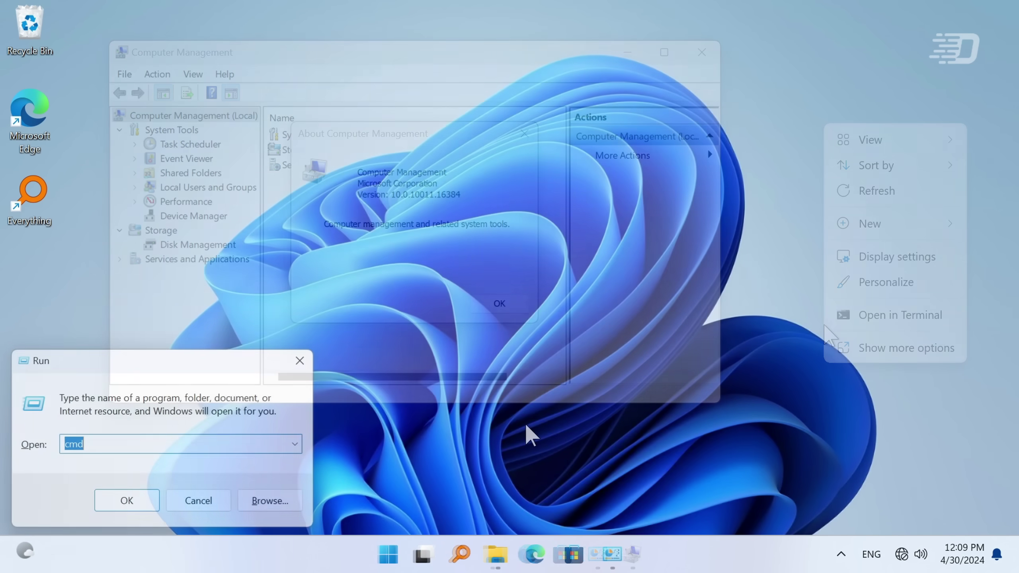
Step: Run regedit and approve the elevation request
type("regedit")
key("Return")
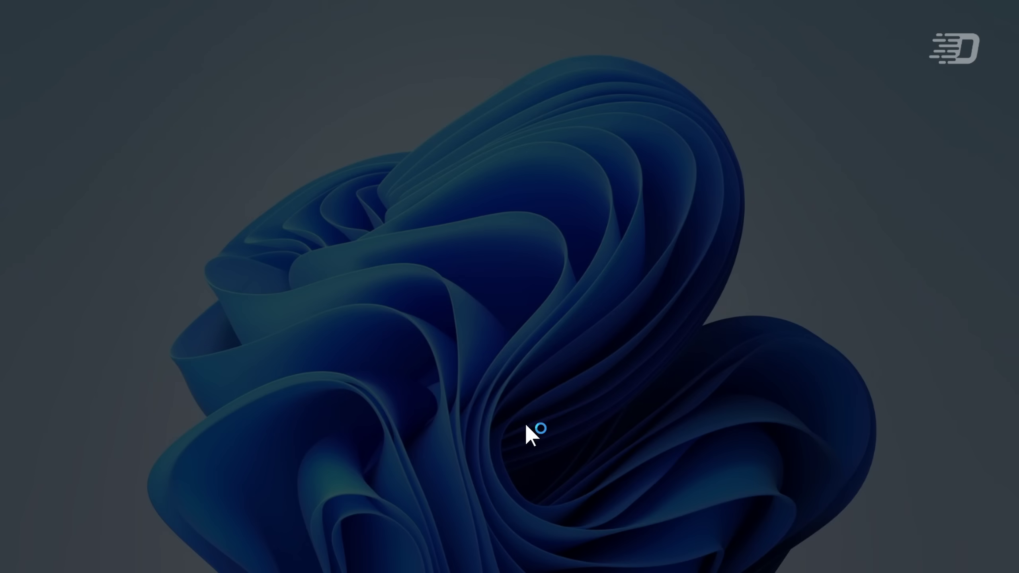
key("alt+y")
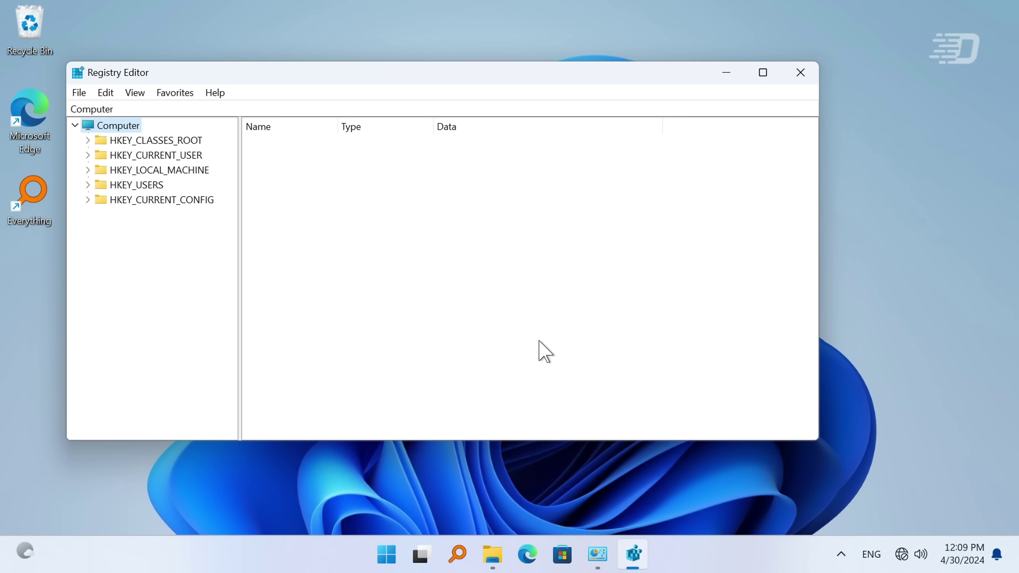
Step: Expand HKEY_CURRENT_USER in the registry tree and browse Software\Classes for the CLSID key
left_click(88, 155)
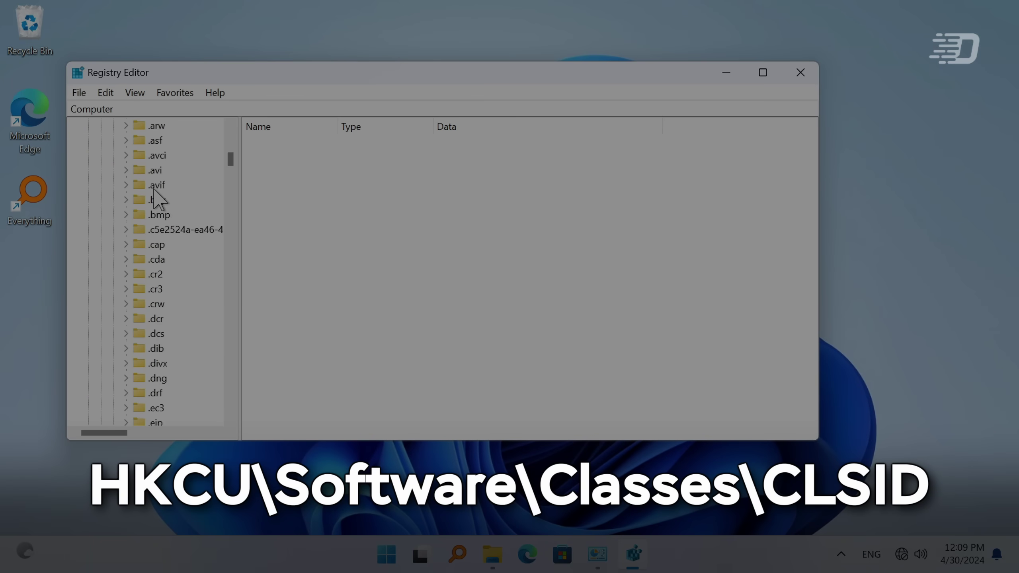
scroll(157, 200, "down", 20)
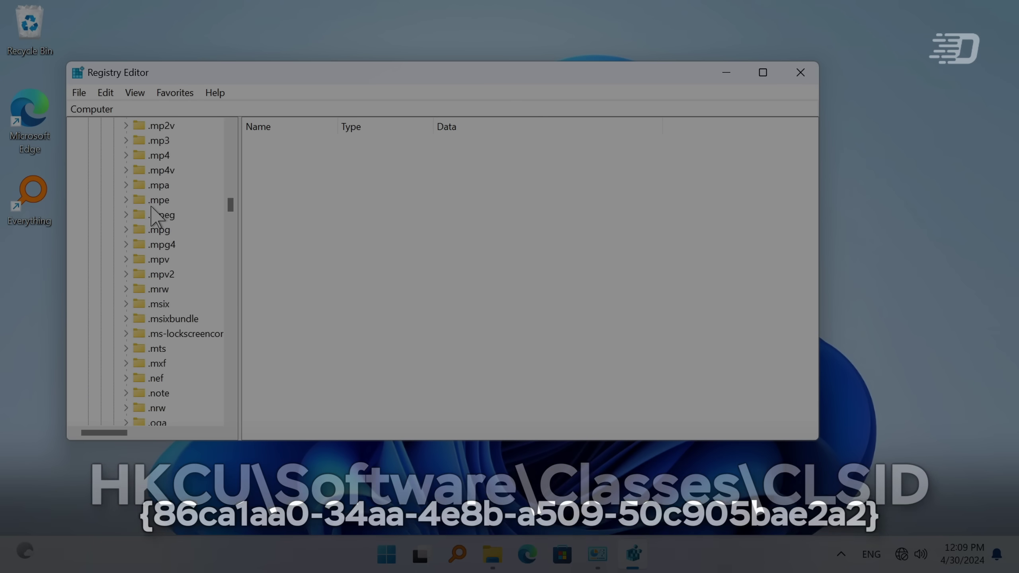
scroll(155, 281, "down", 20)
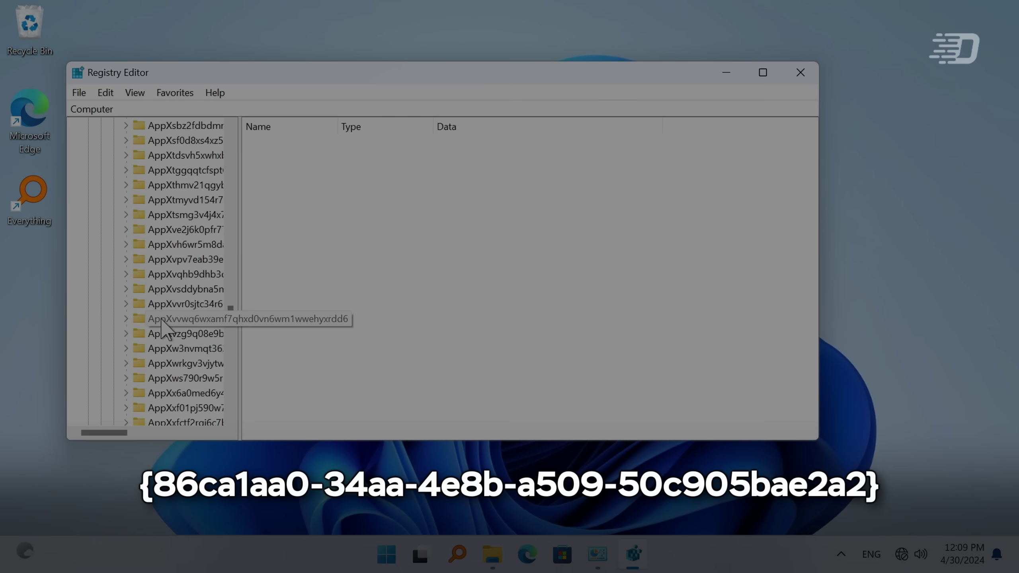
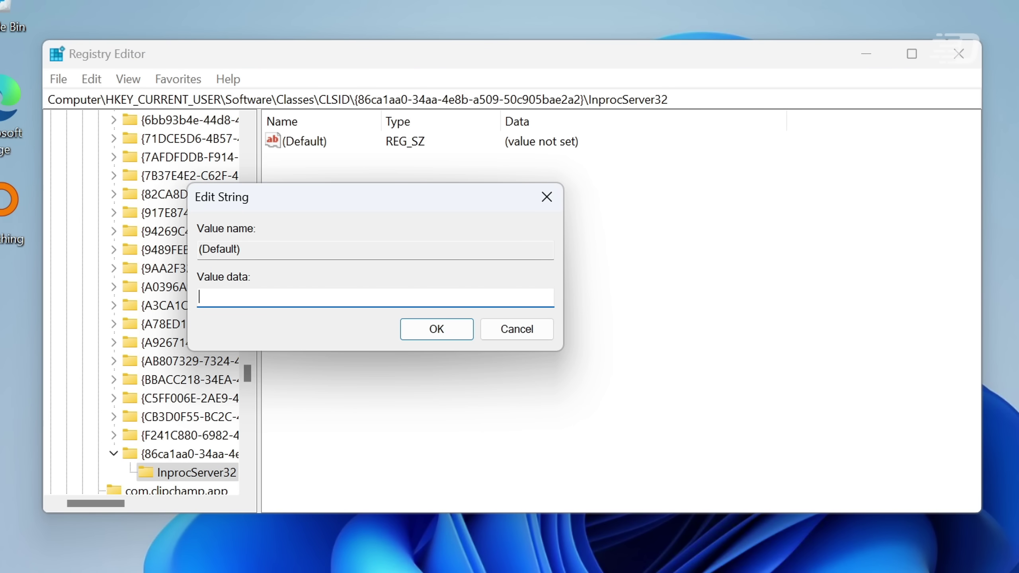
Step: Save an empty string as the (Default) value of InprocServer32 under the CLSID key {86ca1aa0-34aa-4e8b-a509-50c905bae2a2}
left_click(439, 330)
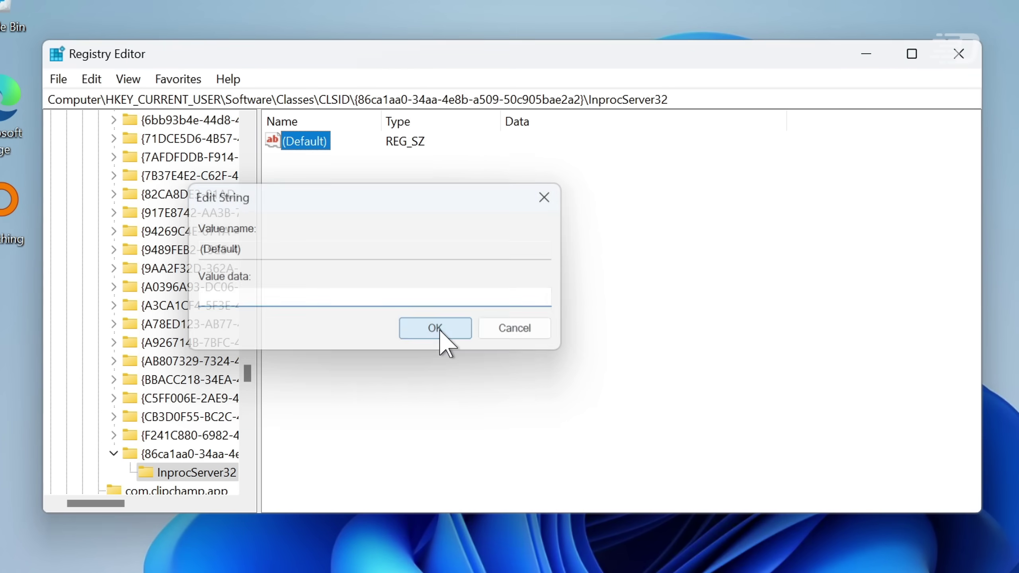
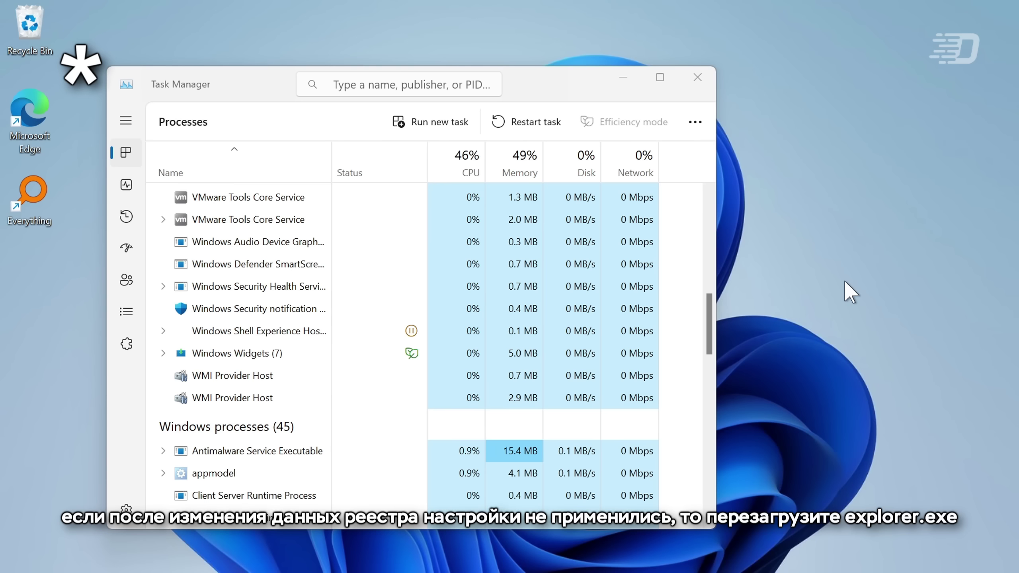
Step: Minimize Task Manager and display the context menu at several spots on the empty desktop
left_click(623, 78)
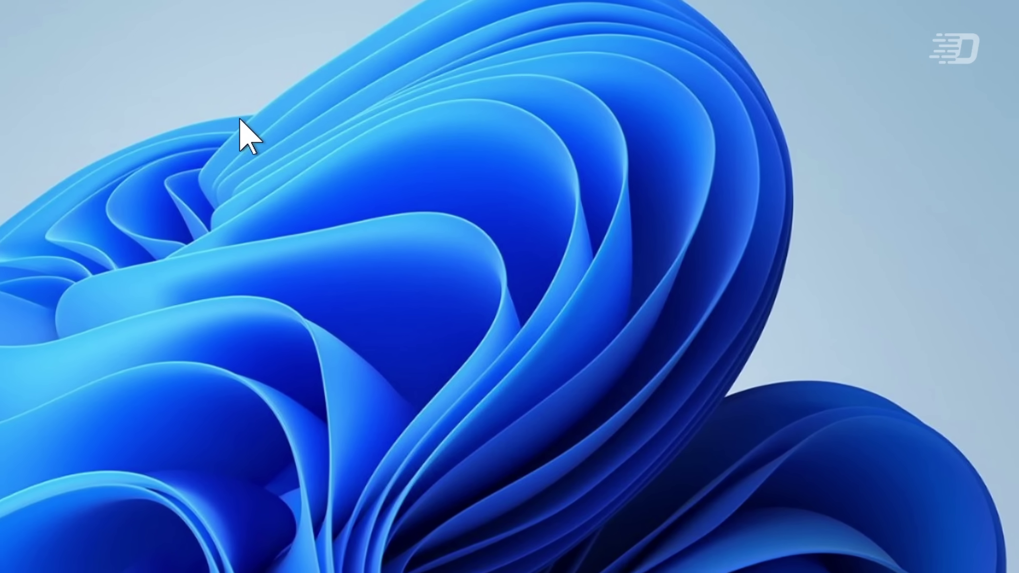
right_click(394, 148)
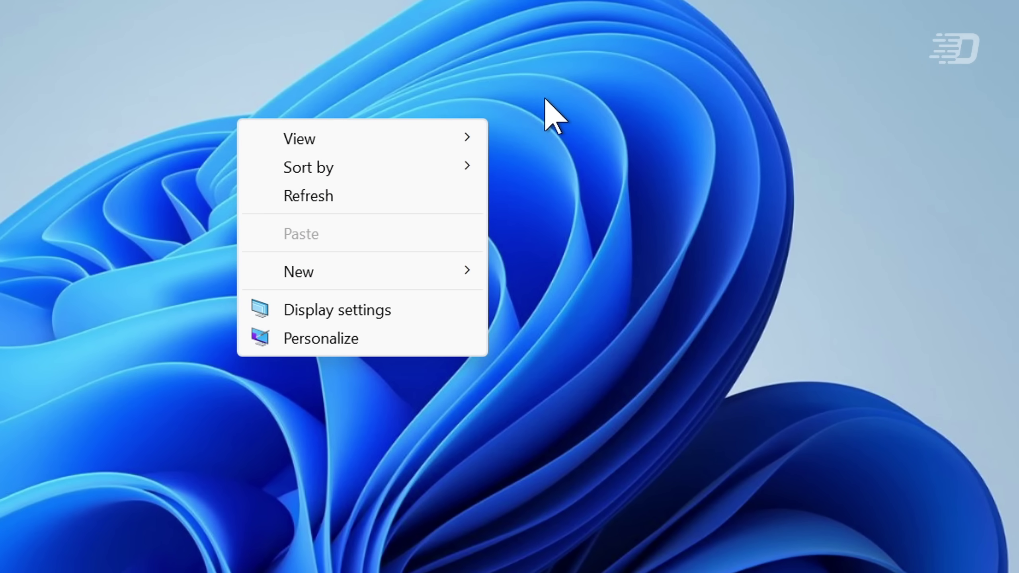
right_click(545, 99)
right_click(414, 192)
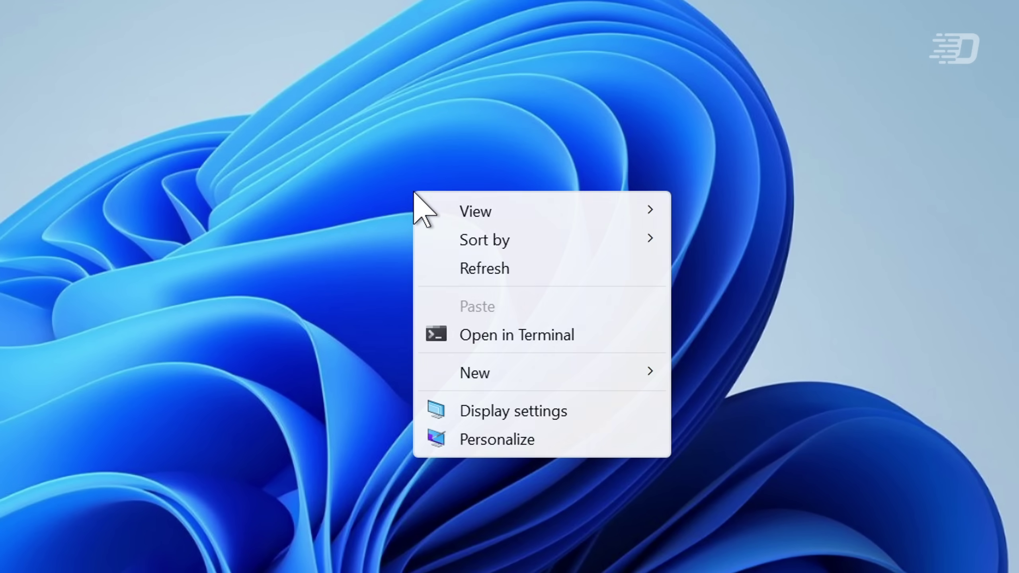
right_click(390, 136)
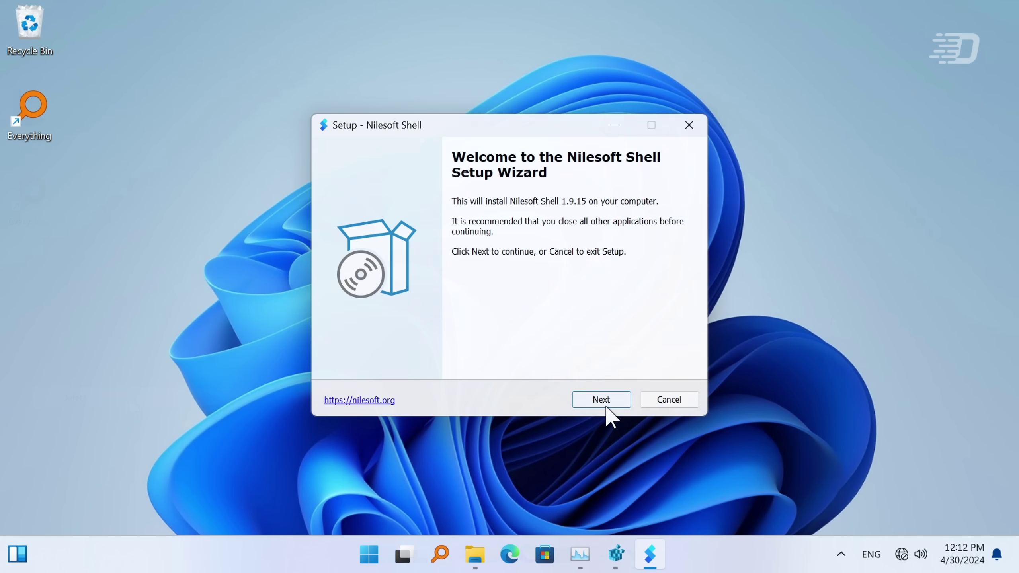
Step: Install Nilesoft Shell 1.9.15 into the folder C:\Program Files\Nilesoft Shell
left_click(605, 404)
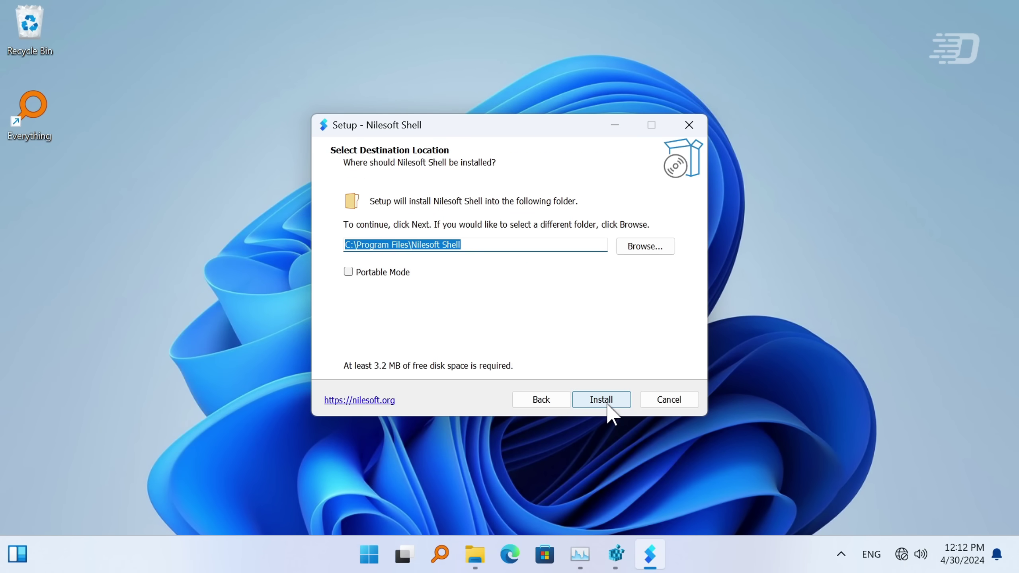
left_click(608, 404)
left_click(428, 418)
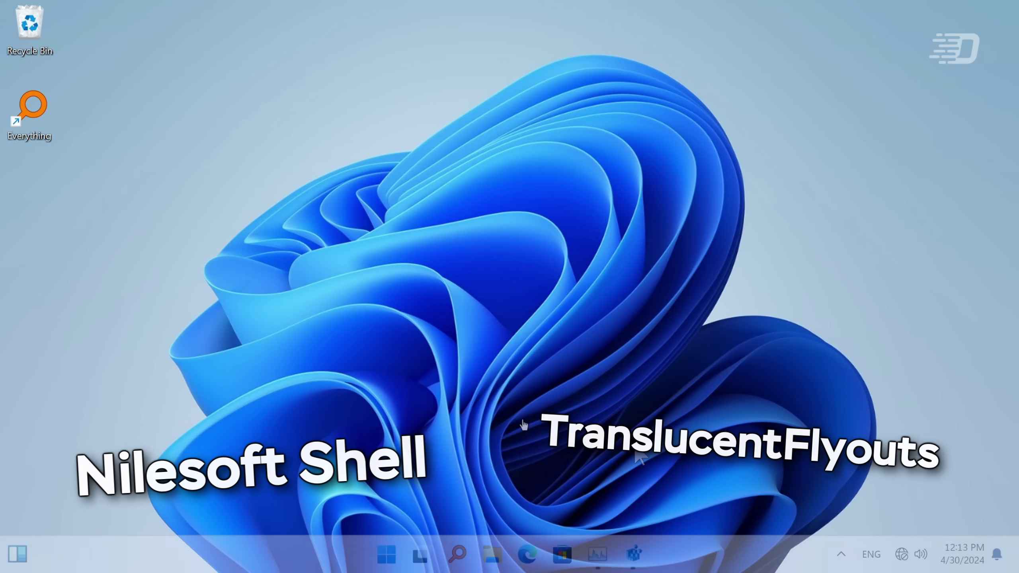
Step: Examine the Nilesoft Shell context menus on the desktop, in the empty area of This PC and on the Start button
right_click(210, 46)
left_click(498, 228)
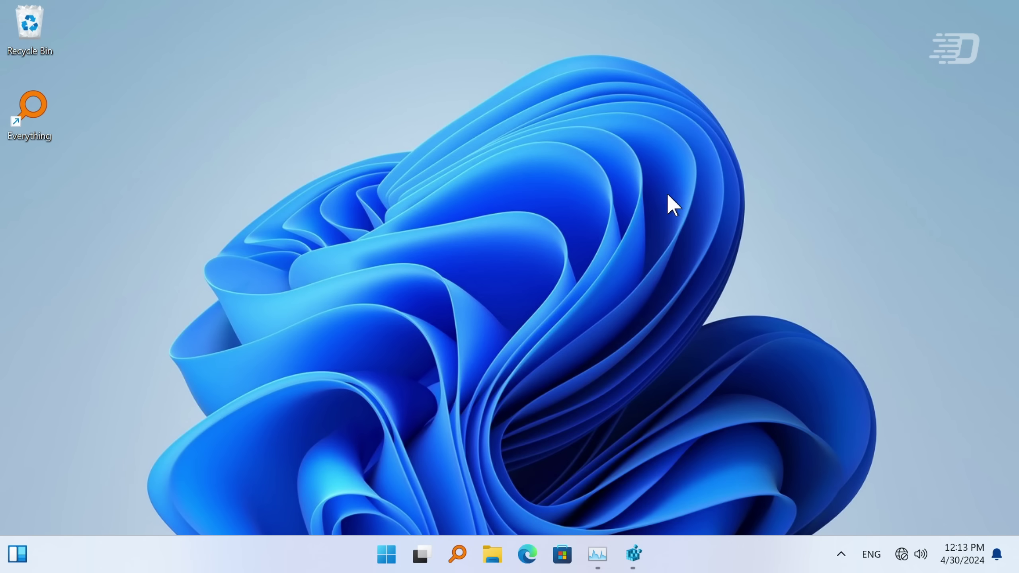
right_click(304, 152)
key("super+e")
right_click(373, 277)
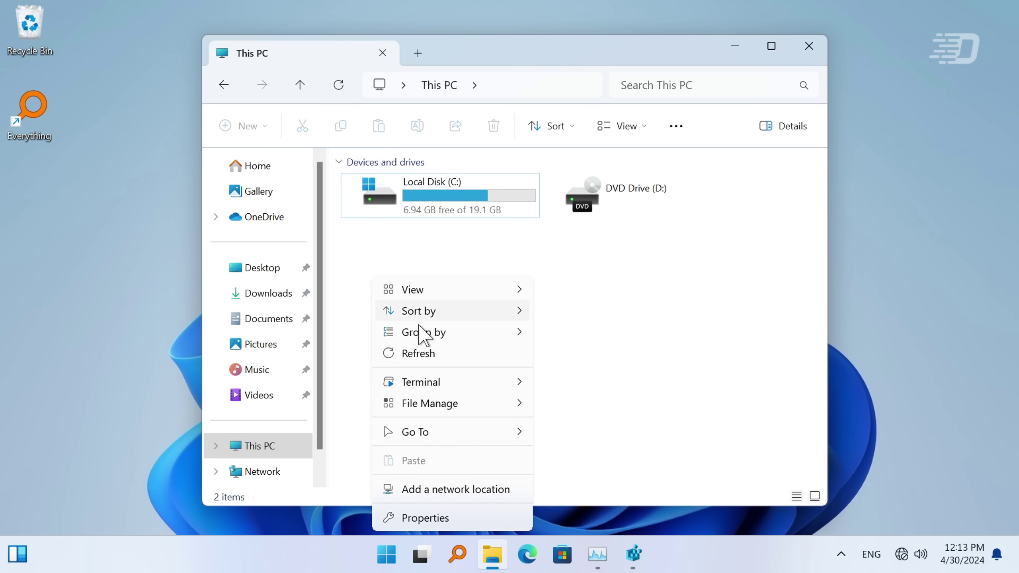
right_click(389, 556)
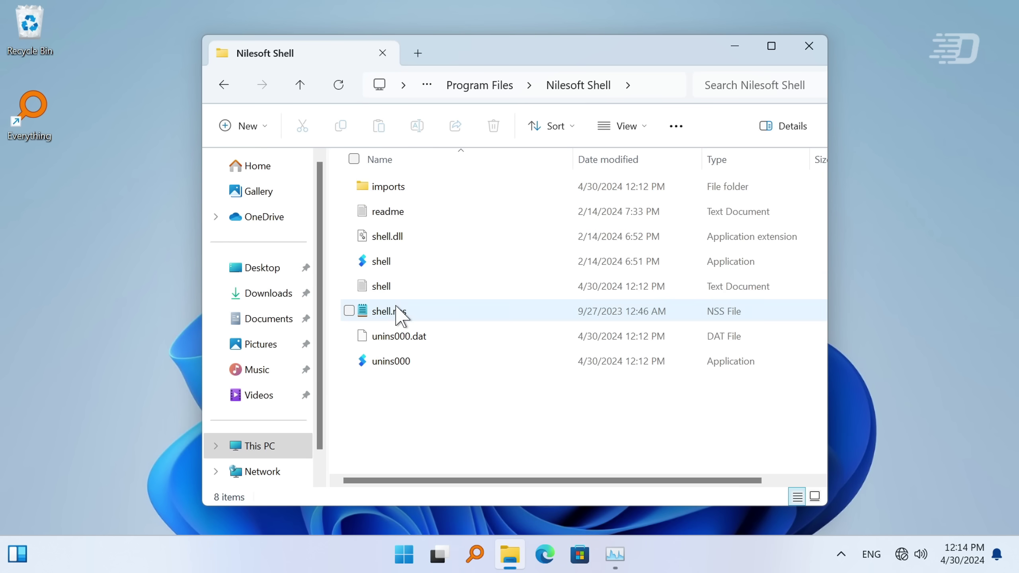
Step: Open the shell.nss file from the Nilesoft Shell program folder and read through it
double_click(398, 313)
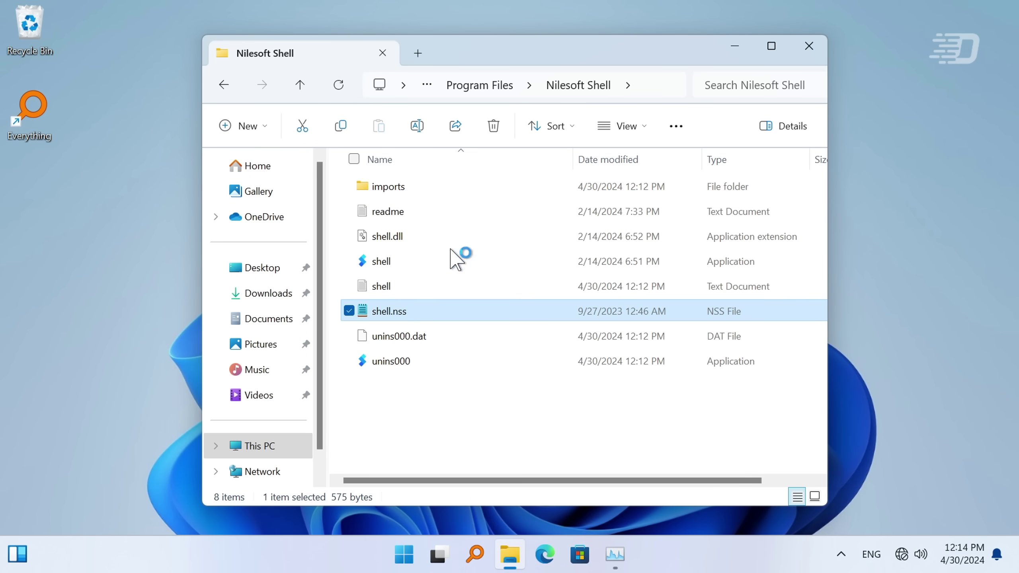
scroll(467, 288, "down", 3)
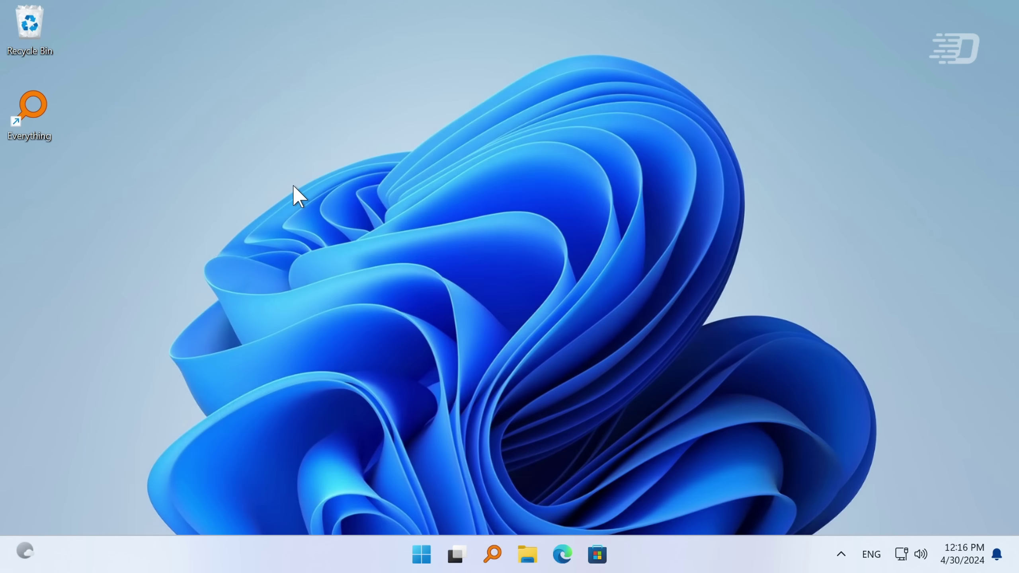
Step: Examine the translucent context menus of the desktop and of This PC in File Explorer
right_click(293, 186)
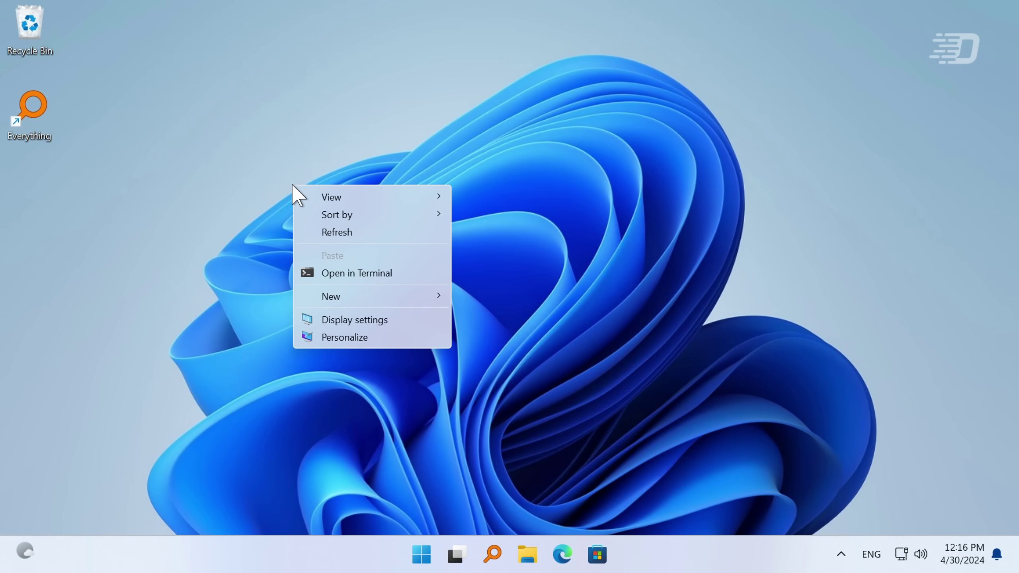
mouse_move(348, 299)
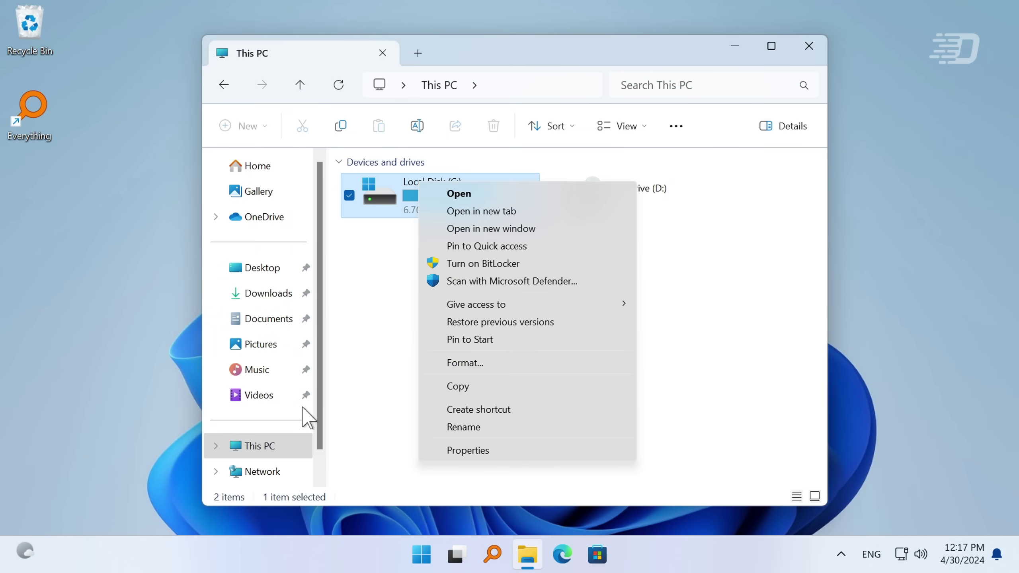
right_click(299, 397)
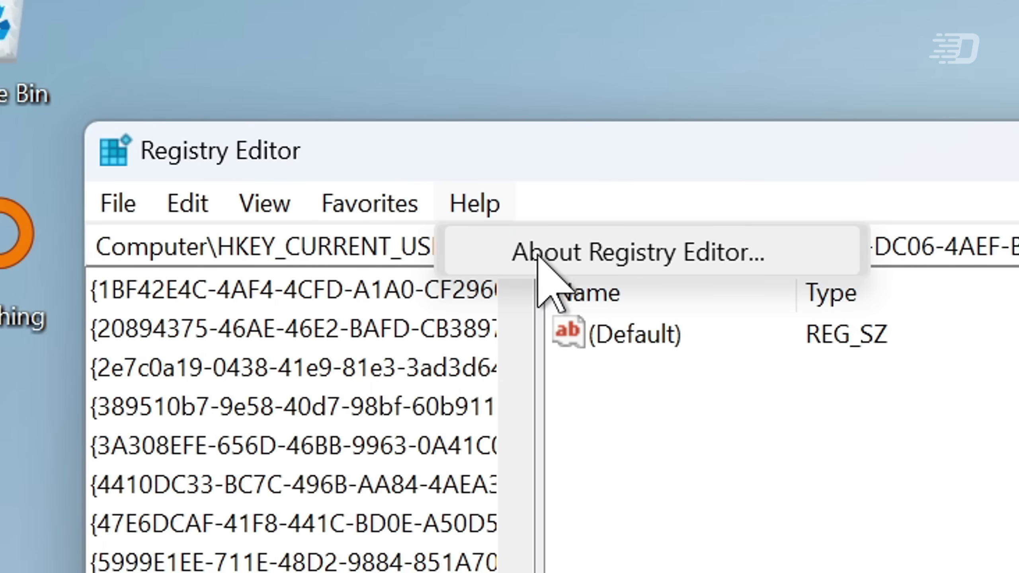
Step: Look through Registry Editor's menu bar, display its version information and close that dialog
left_click(276, 204)
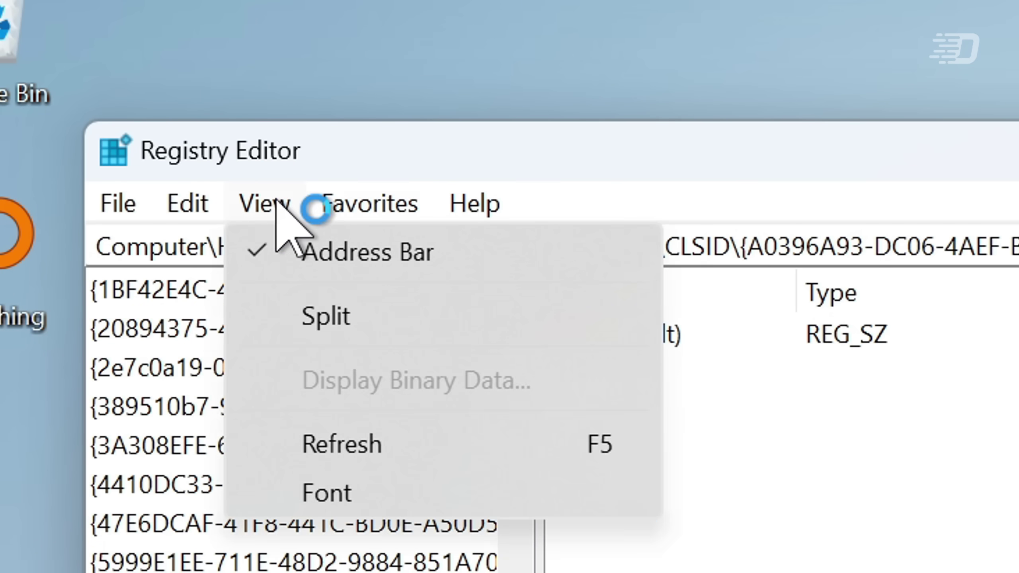
mouse_move(130, 203)
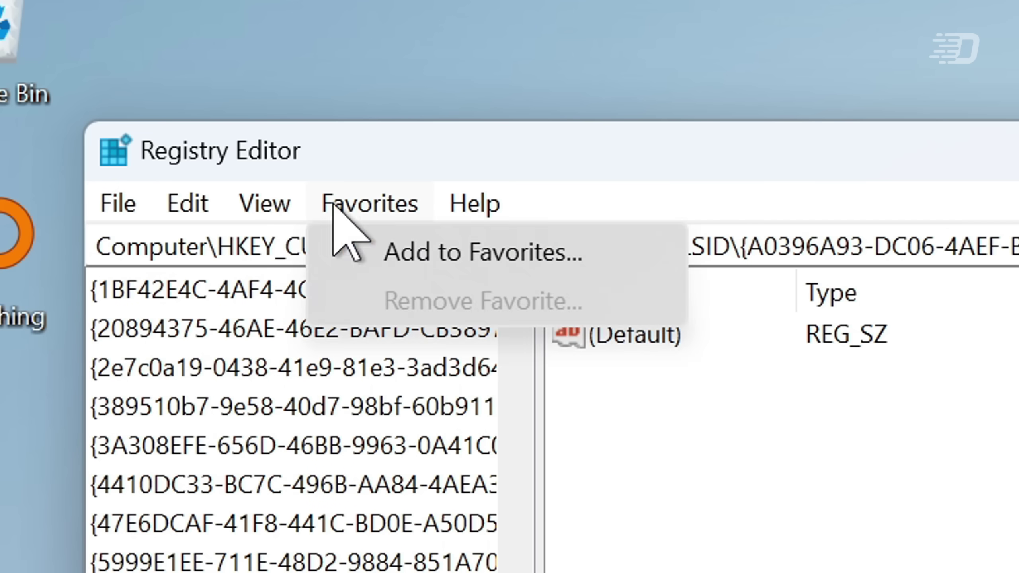
left_click(436, 214)
left_click(474, 203)
left_click(484, 257)
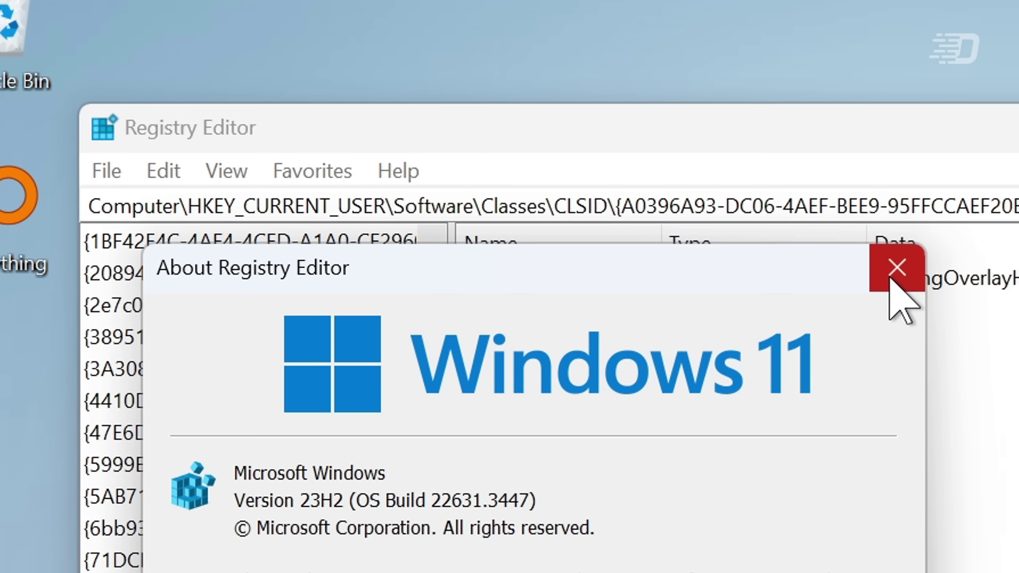
left_click(896, 266)
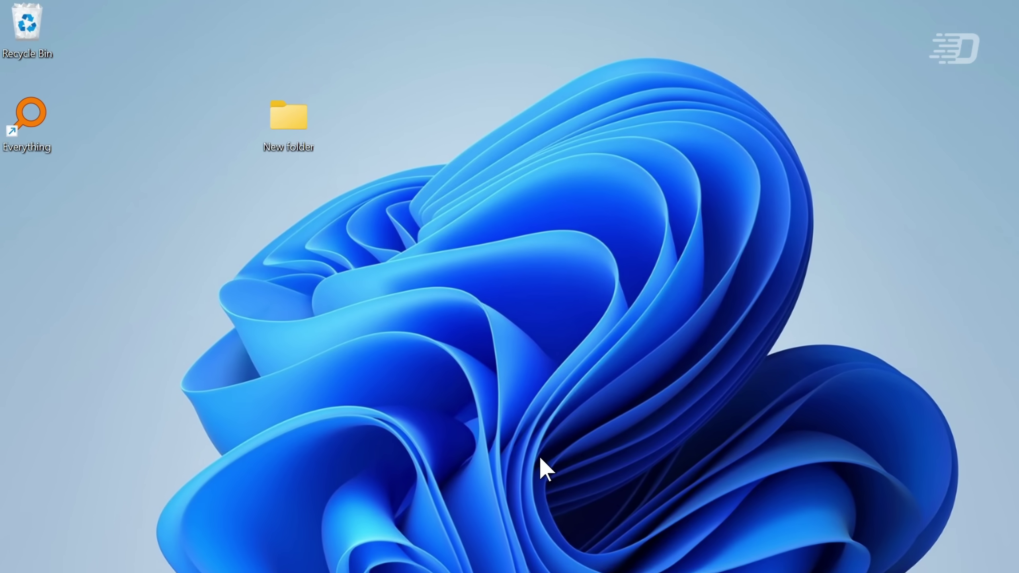
Step: Run services.msc from the Run dialog
key("super+r")
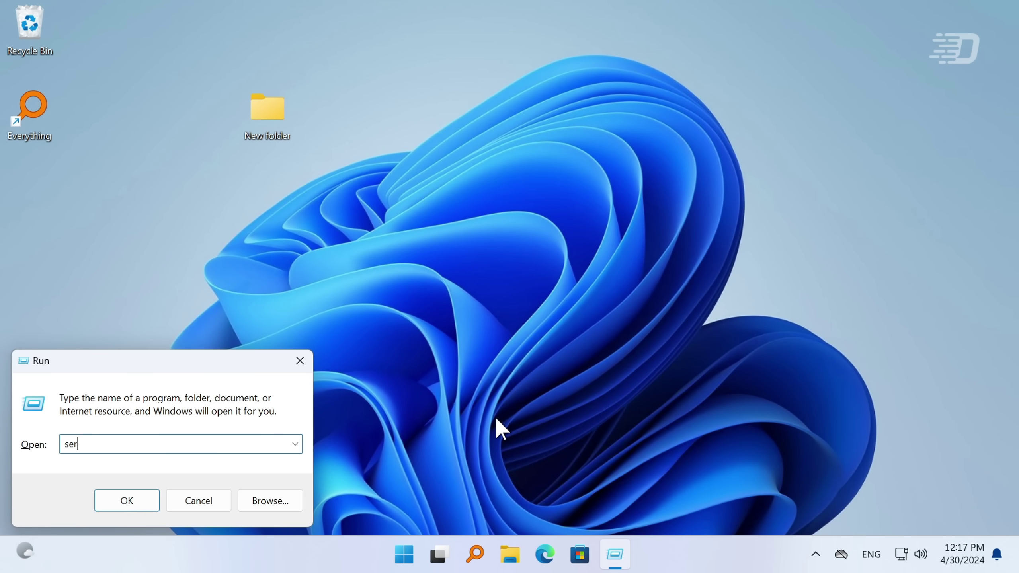
type("service")
type("s.msc")
Step: Browse the GitHub repository pages of Nilesoft Shell and TranslucentFlyouts for their files and descriptions
scroll(509, 287, "down", 5)
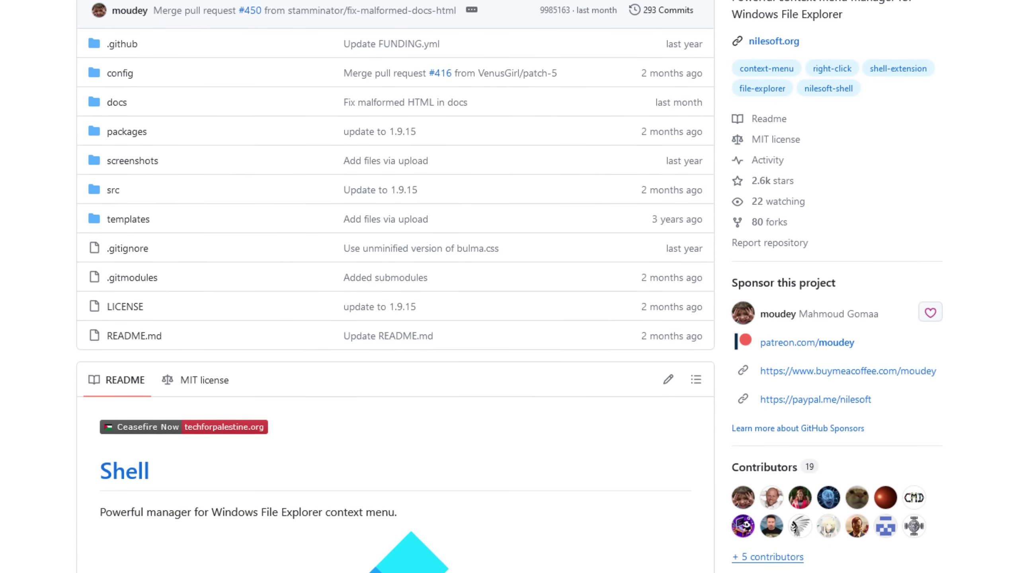
scroll(395, 287, "down", 3)
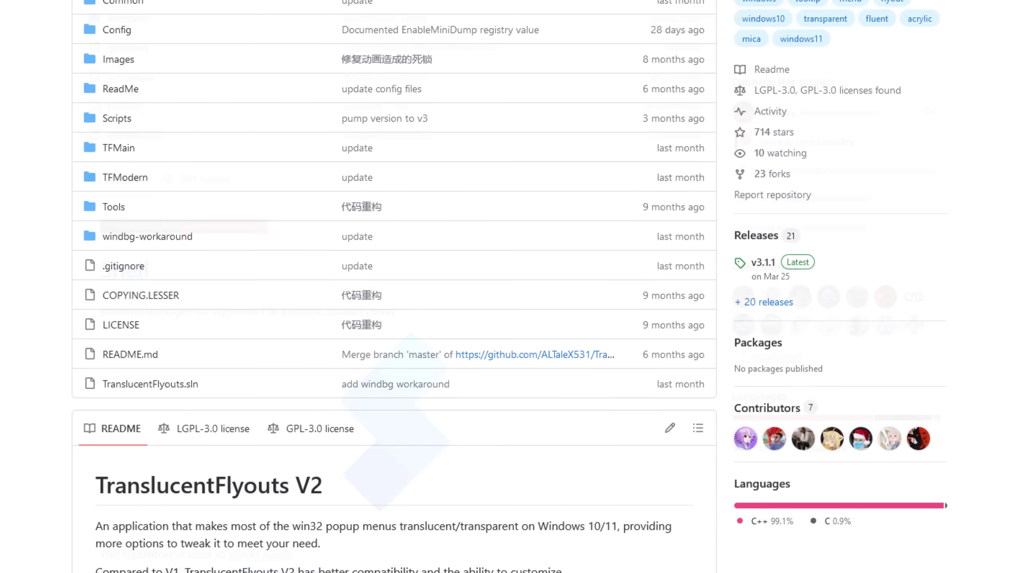
scroll(509, 286, "up", 3)
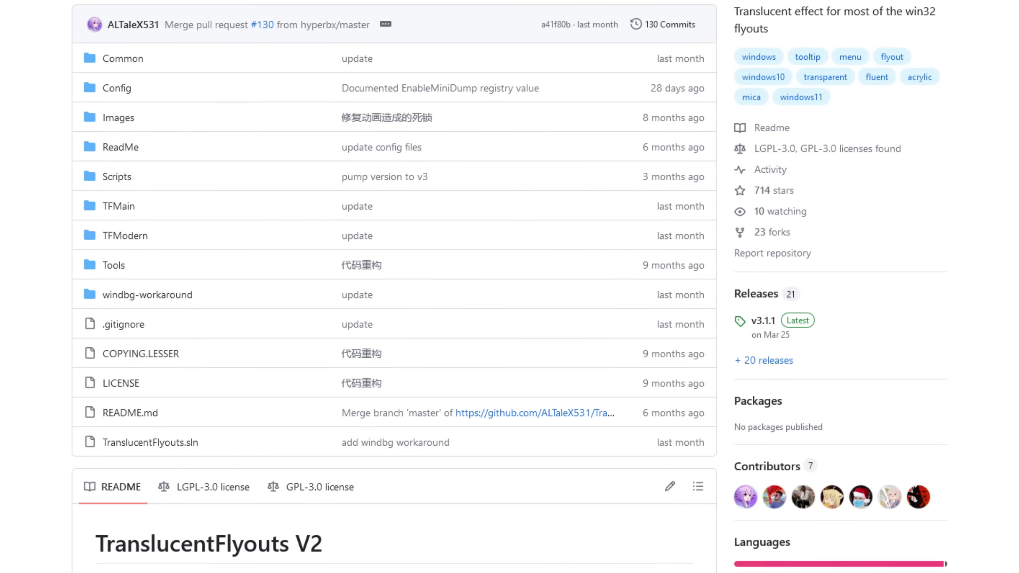
scroll(510, 286, "up", 2)
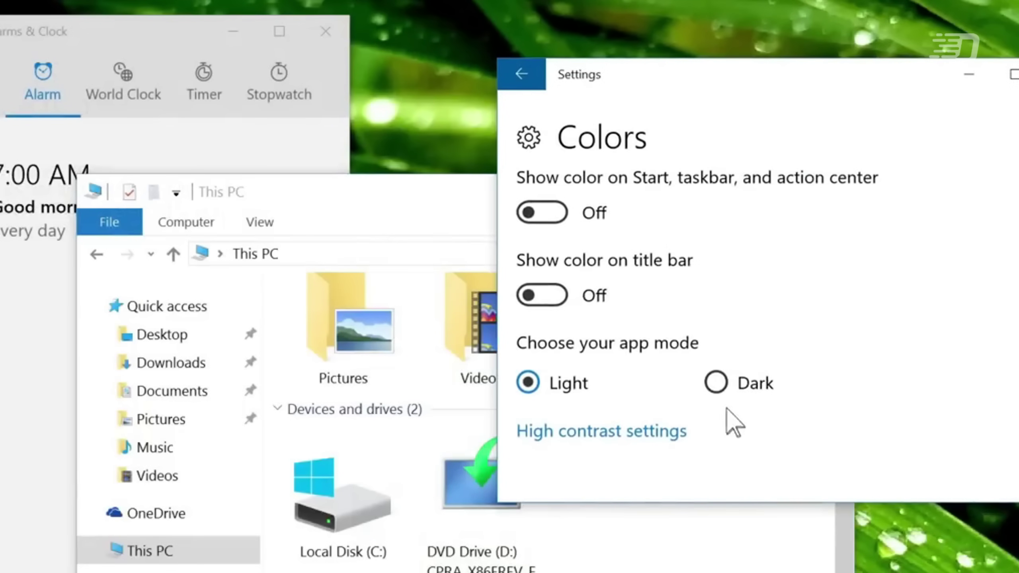
Step: Set the app mode to Dark in the Colors settings and bring the Alarms & Clock window to the front
left_click(716, 381)
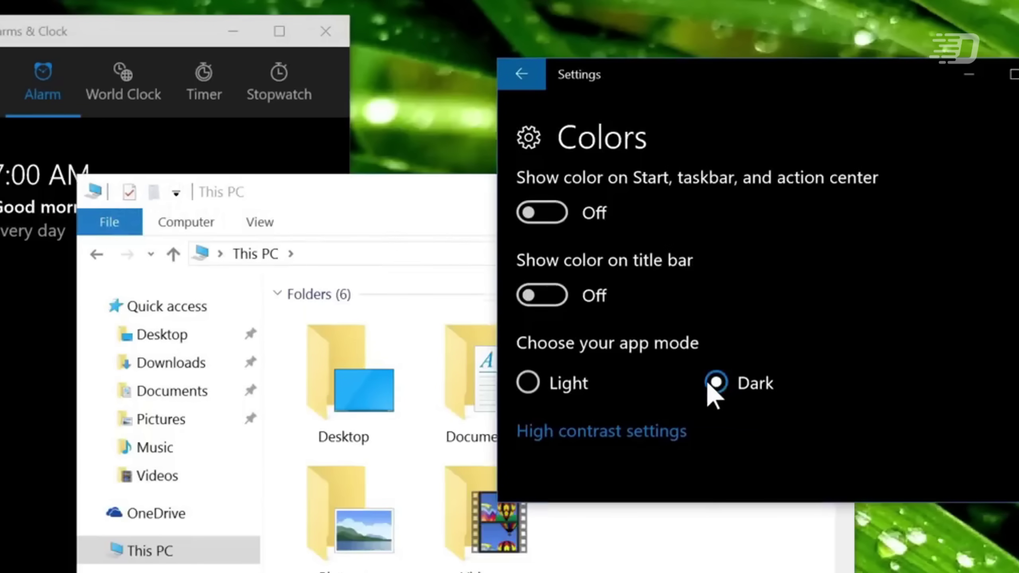
left_click(173, 135)
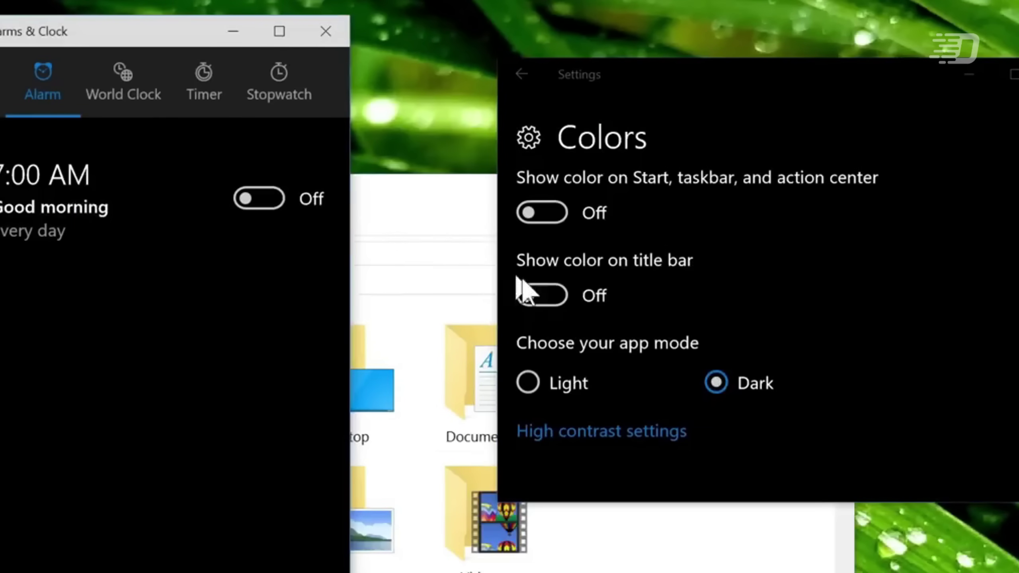
left_click(575, 386)
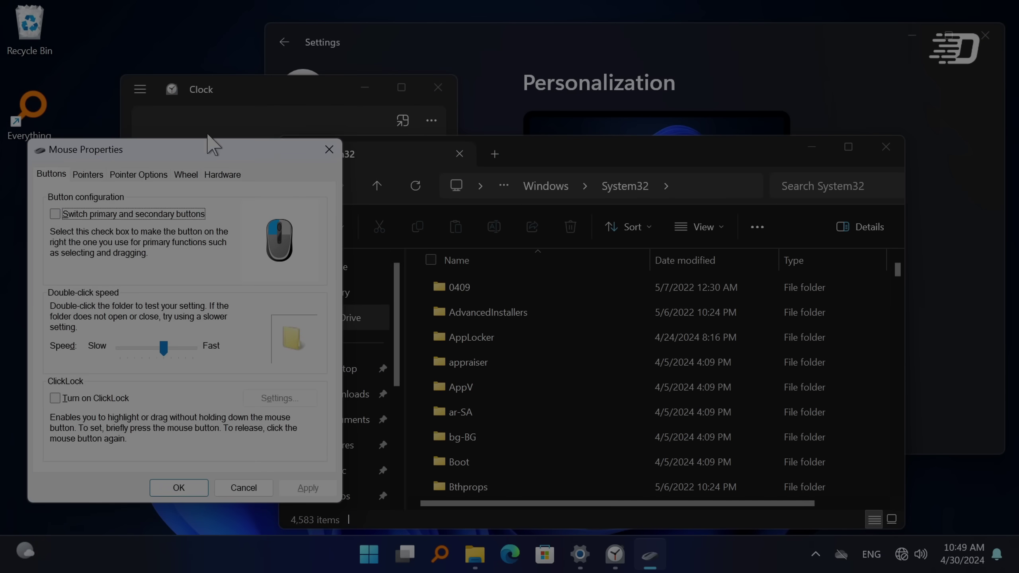
Step: Bring the Clock window in front of Mouse Properties to compare their dark mode appearance
left_click(301, 75)
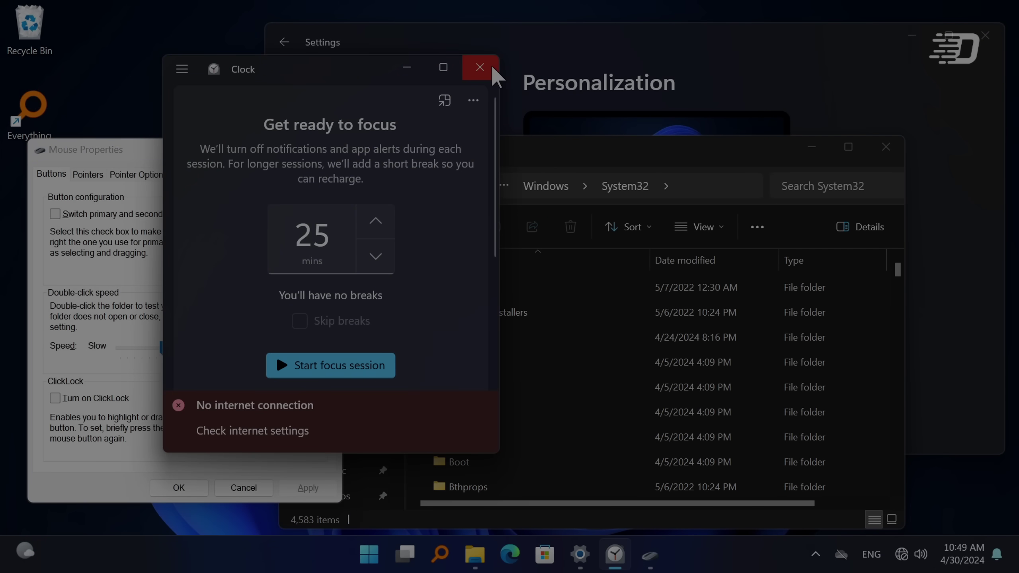
scroll(383, 281, "up", 5)
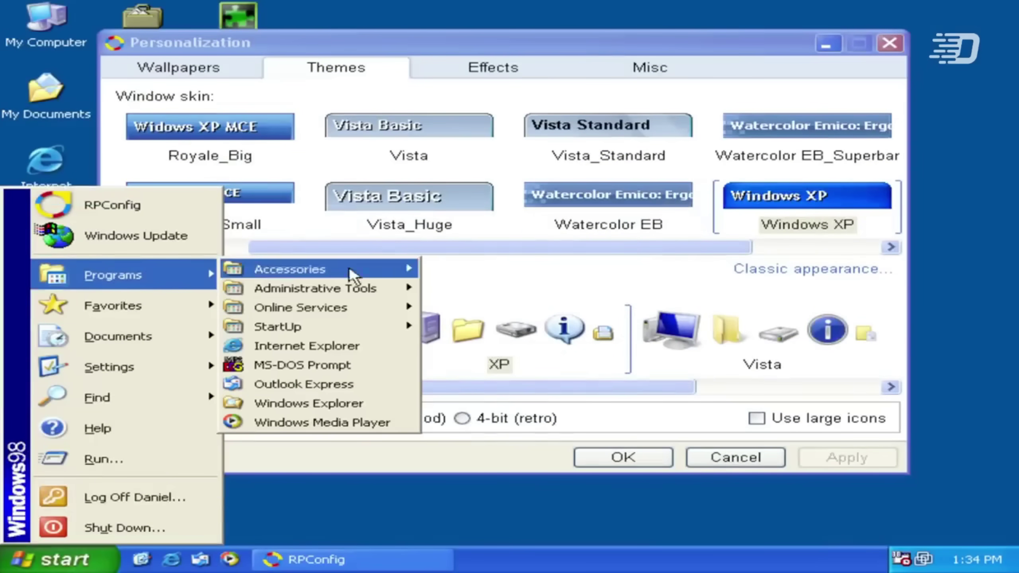
Step: Apply the Vista system icon set in RPConfig and check its icons in the Start menu
left_click(786, 332)
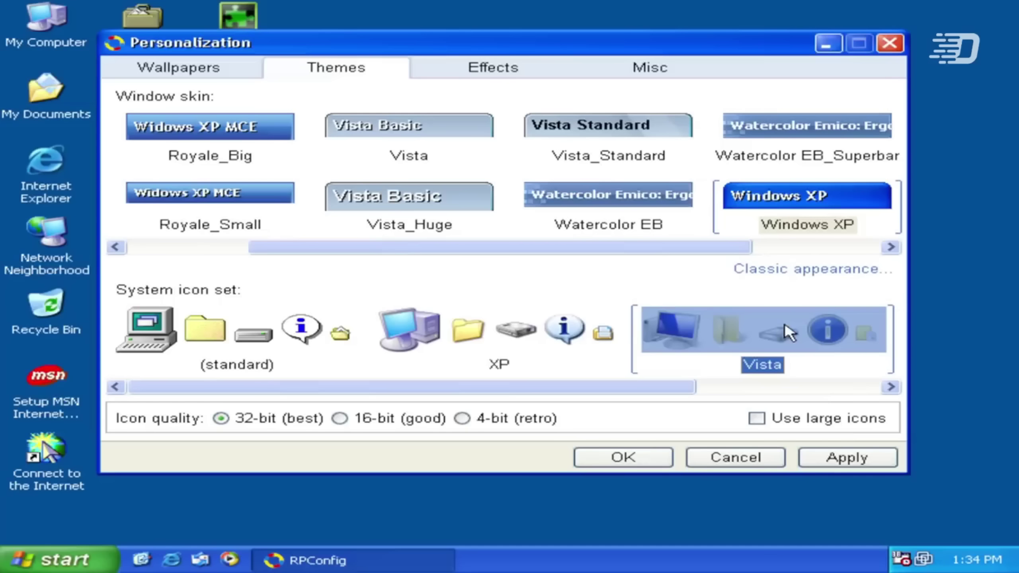
left_click(857, 457)
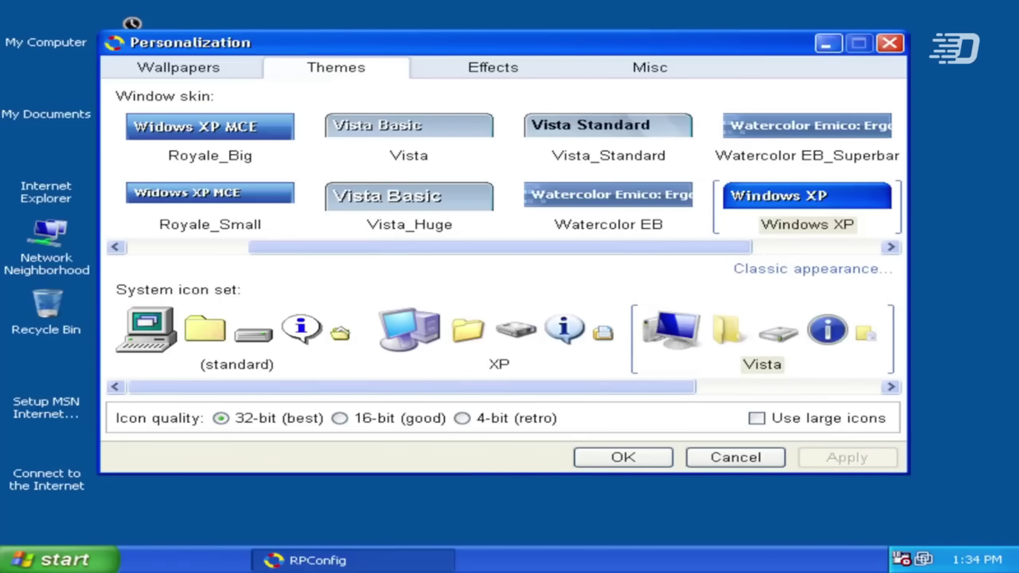
left_click(92, 558)
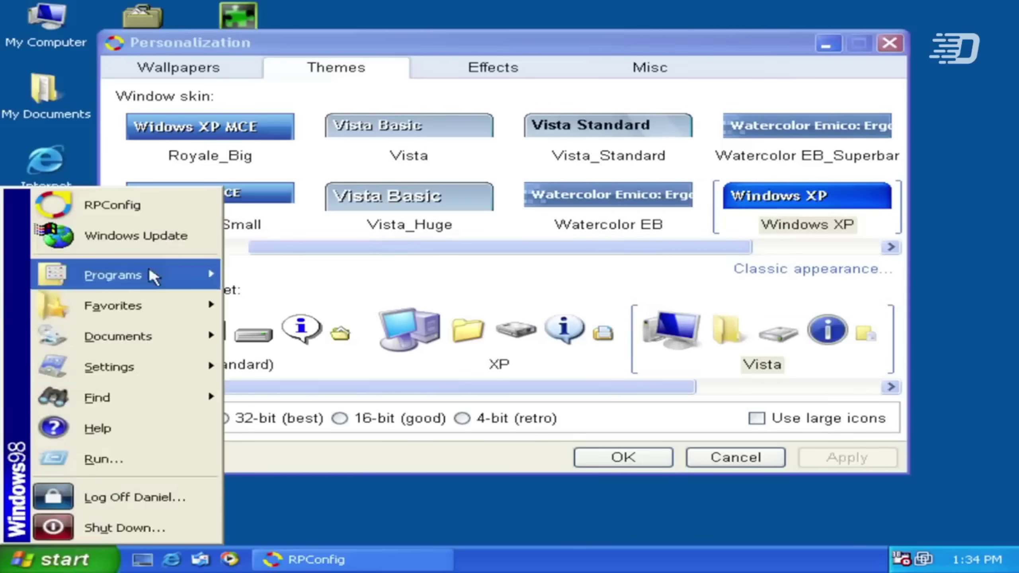
left_click_drag(563, 387, 742, 252)
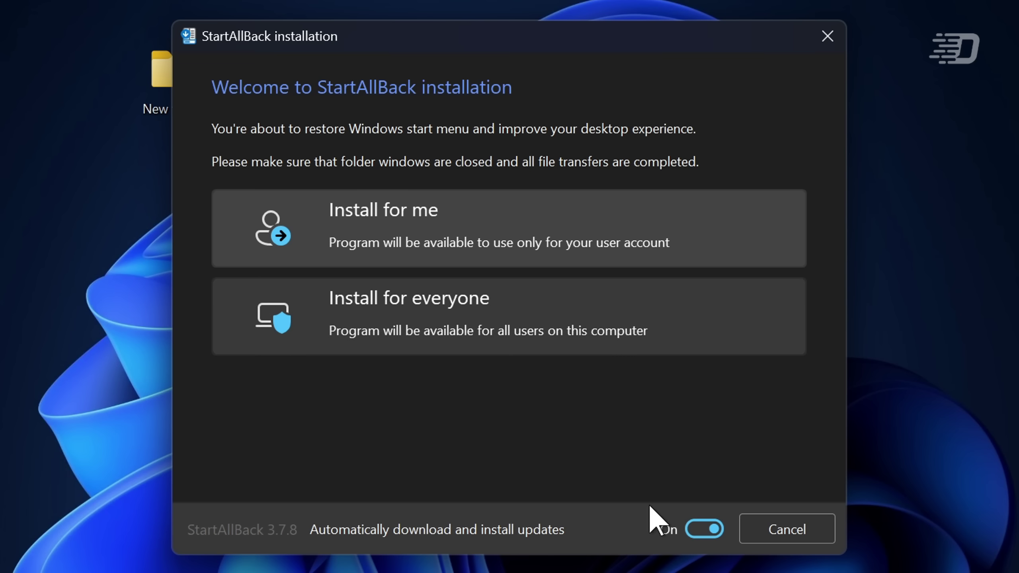
Step: Disable automatic updates and install StartAllBack for the current user only
left_click(706, 530)
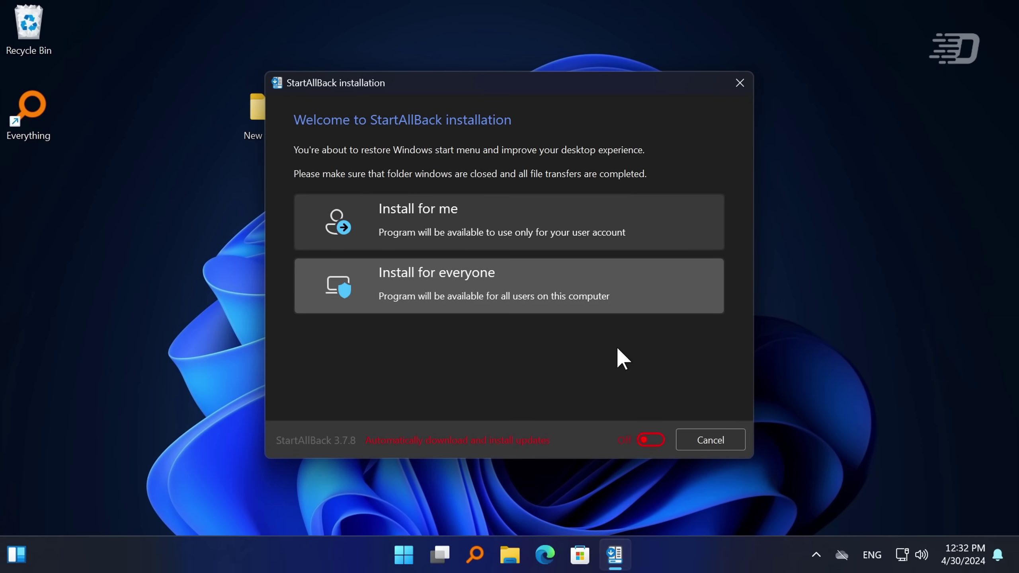
left_click(687, 221)
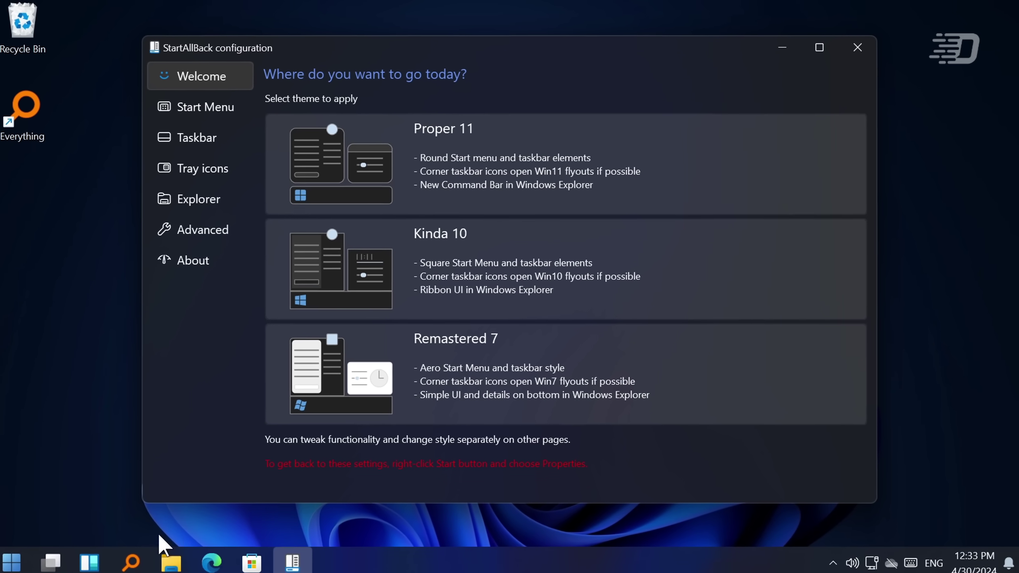
Step: Check the Start menu and apply the Remastered 7 theme in the StartAllBack configuration
left_click(18, 557)
left_click(574, 373)
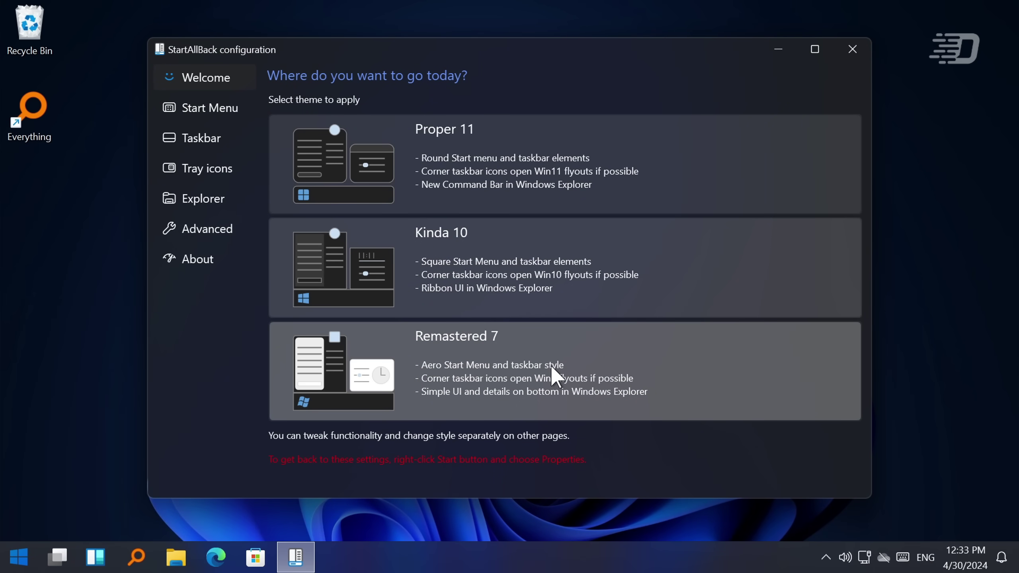
Step: Select the Remastered 7 theme in StartAllBack and check the desktop context menu and the Colors settings window
left_click(551, 366)
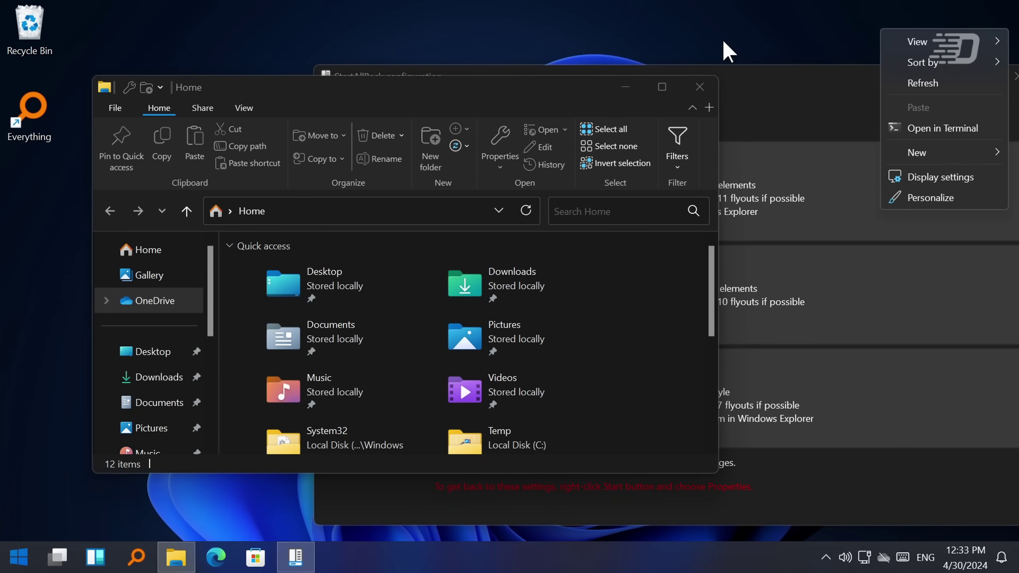
right_click(672, 31)
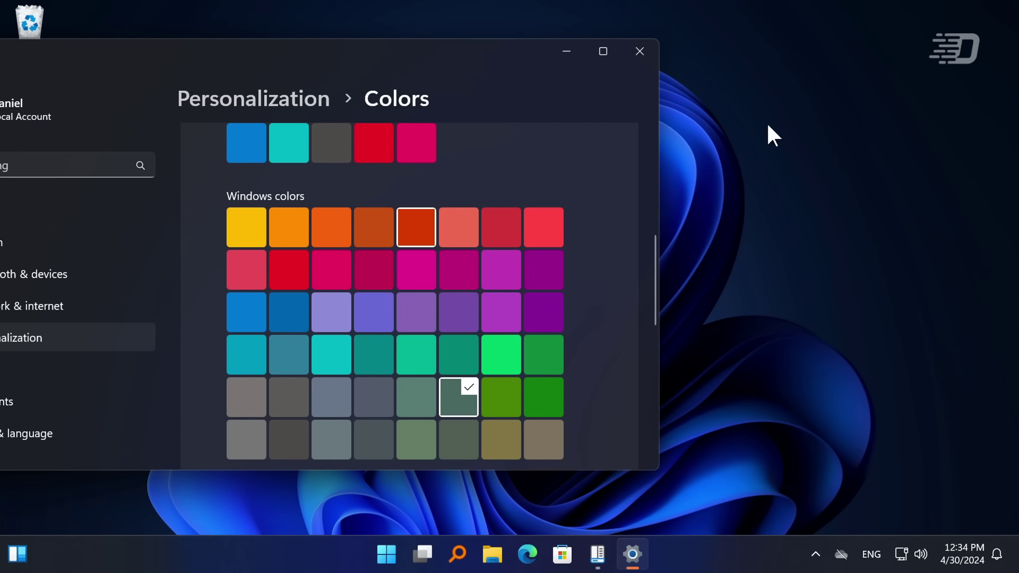
mouse_move(850, 118)
left_mouse_down()
mouse_move(837, 452)
mouse_move(912, 159)
mouse_move(810, 196)
left_mouse_up()
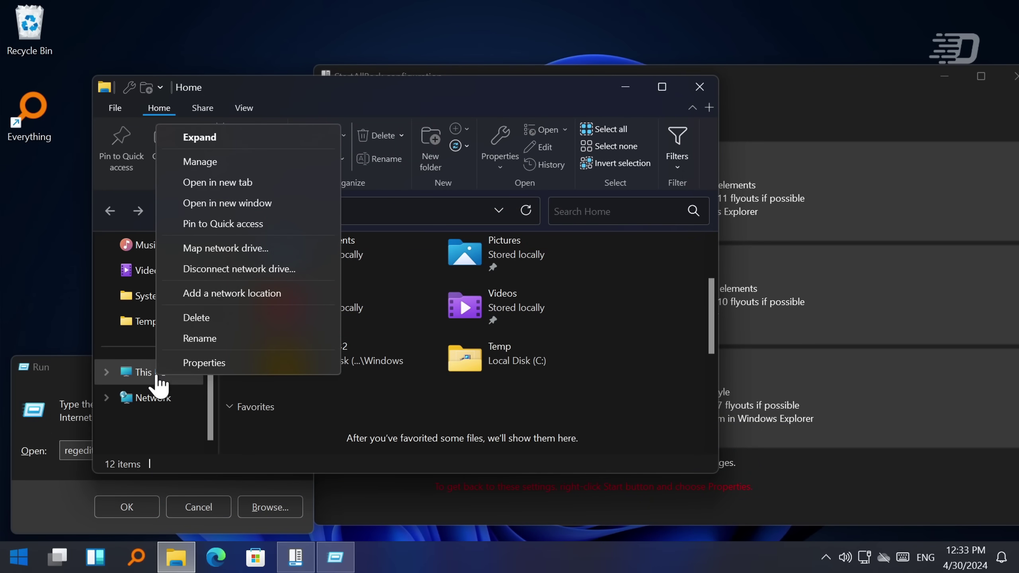
Step: Open This PC in File Explorer and check the context menu of Local Disk (C:)
left_click(158, 377)
right_click(287, 268)
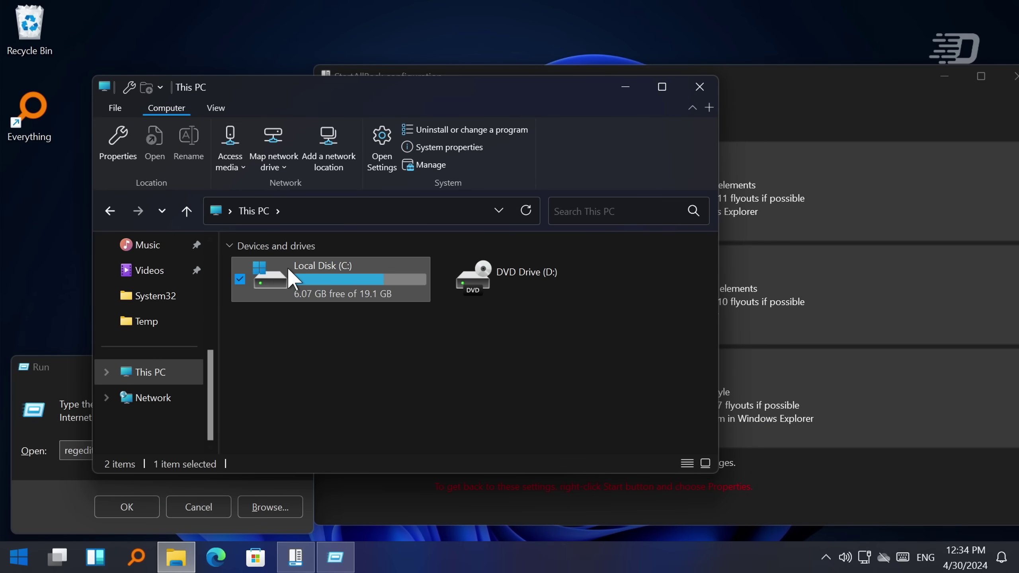
left_click(336, 529)
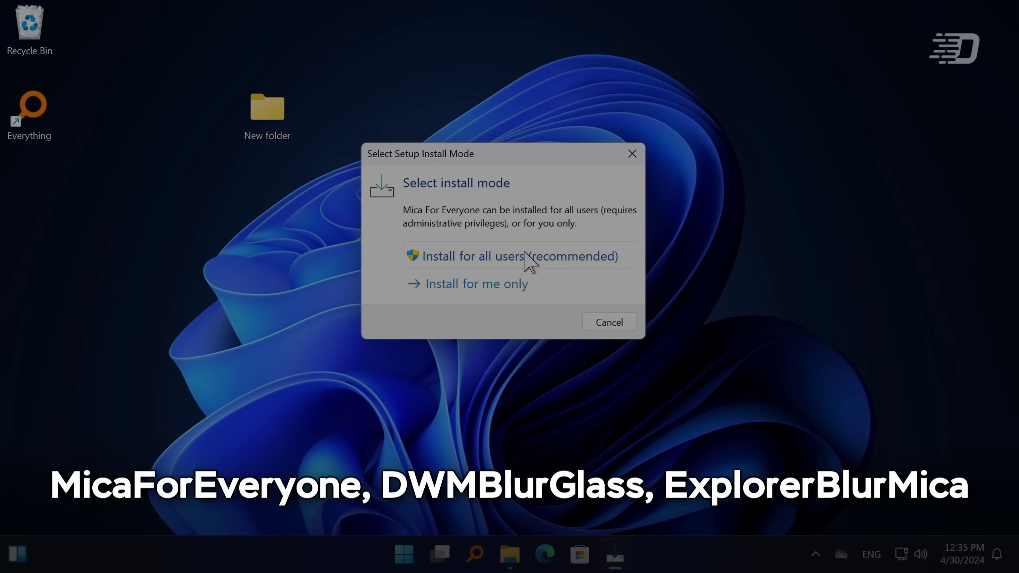
Step: Start the Mica For Everyone installation for all users
left_click(527, 261)
left_click(469, 420)
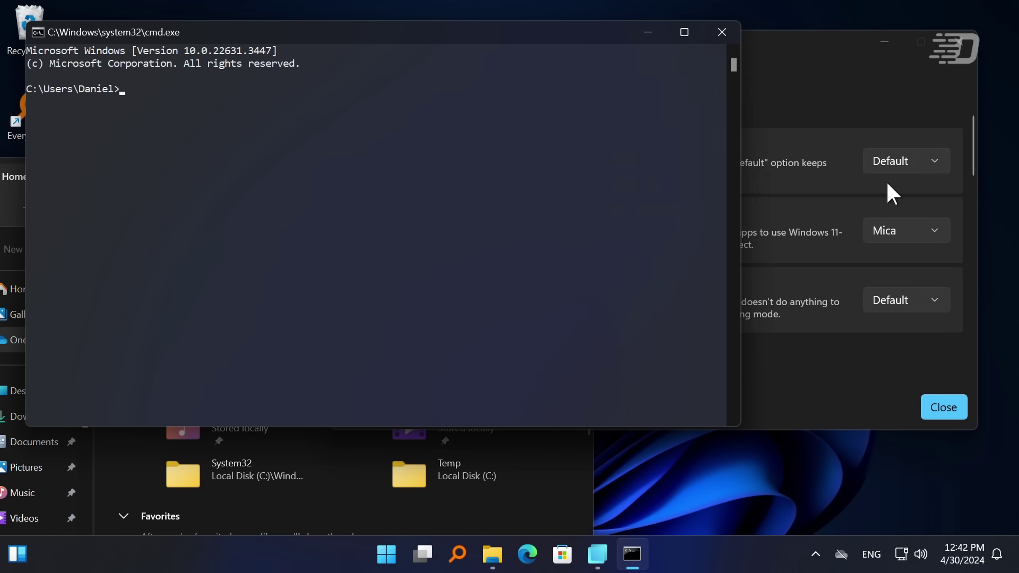
Step: Set the Titlebar Color to System for the Command Prompt rule in Mica For Everyone and close the Command Prompt window
left_click(902, 161)
left_click(908, 194)
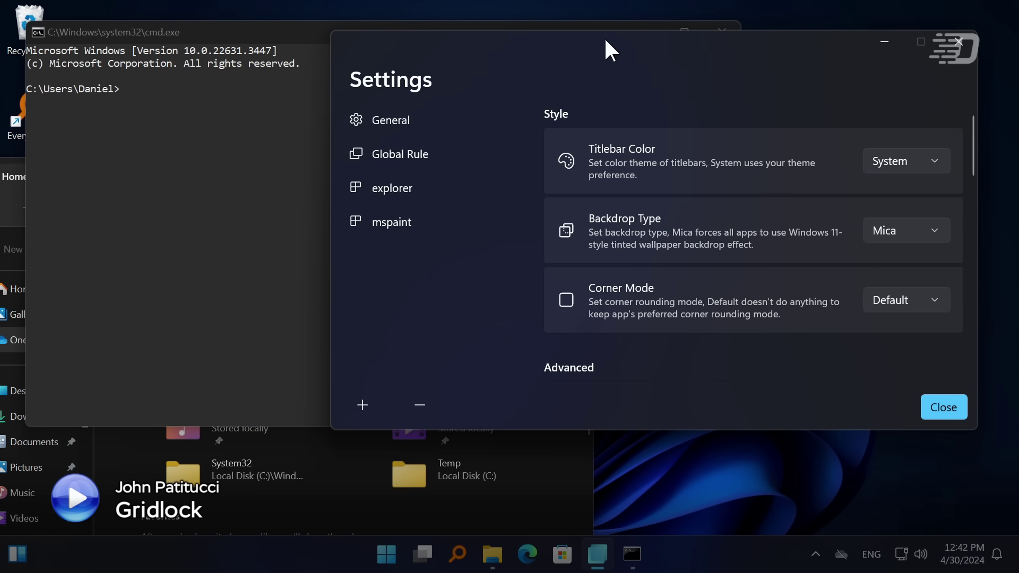
left_click(736, 29)
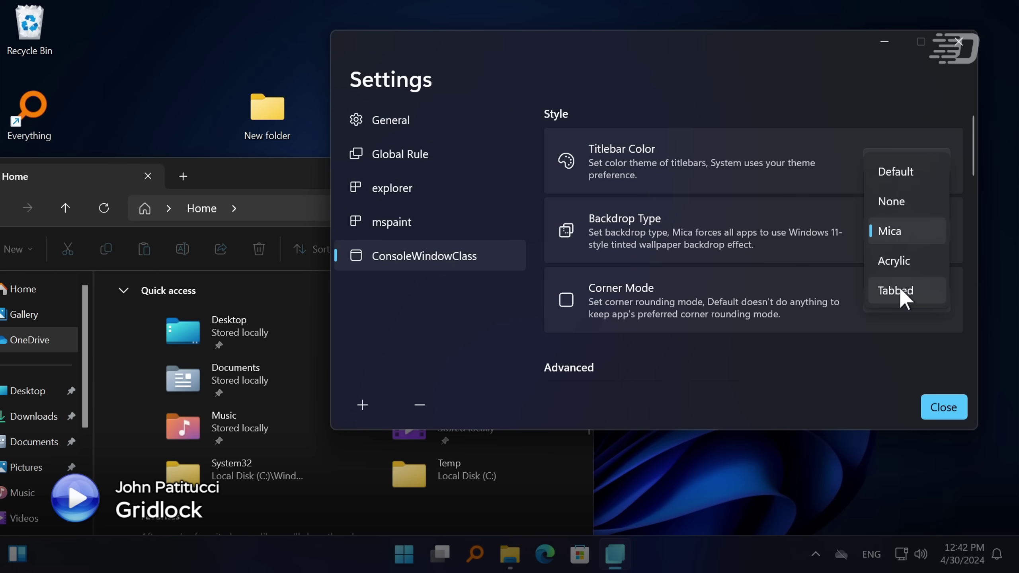
Step: Set the ConsoleWindowClass rule's Backdrop Type to Acrylic and launch cmd to check the effect
left_click(900, 261)
key("super+r")
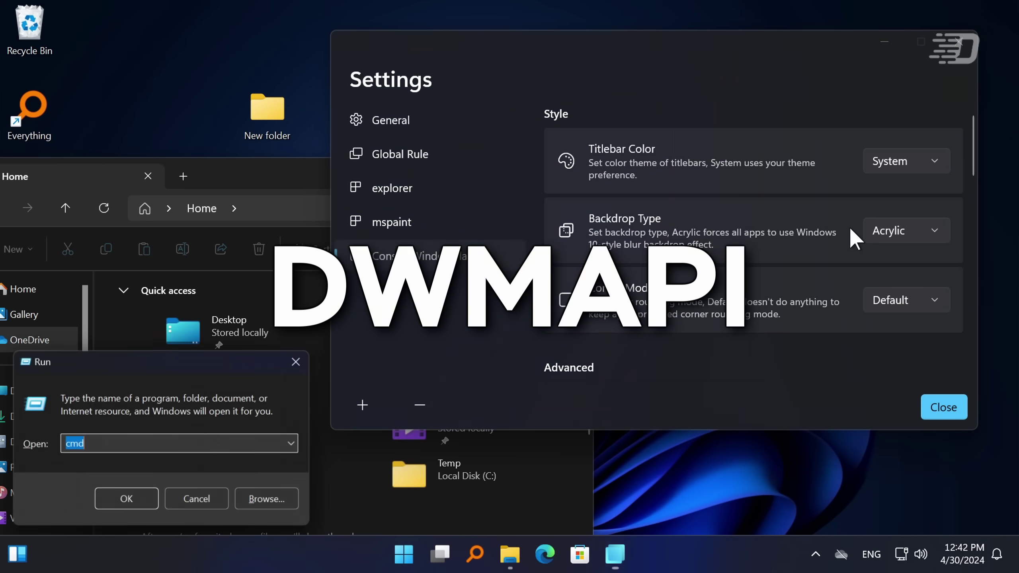
key("Return")
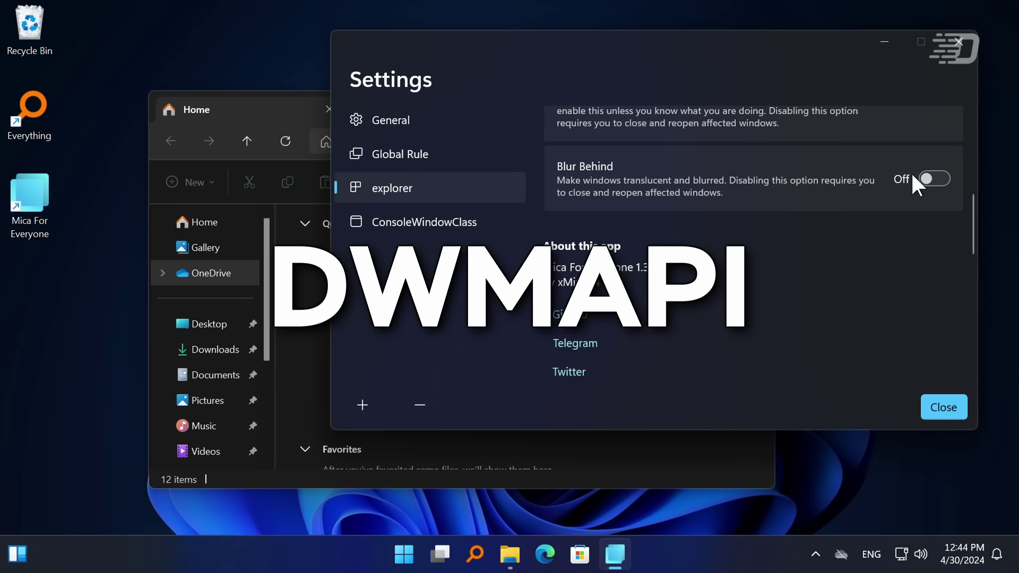
Step: Enable Blur Behind and Extend Frame Into Client Area for the explorer rule, and move the File Explorer window to check the effect
scroll(916, 185, "up", 3)
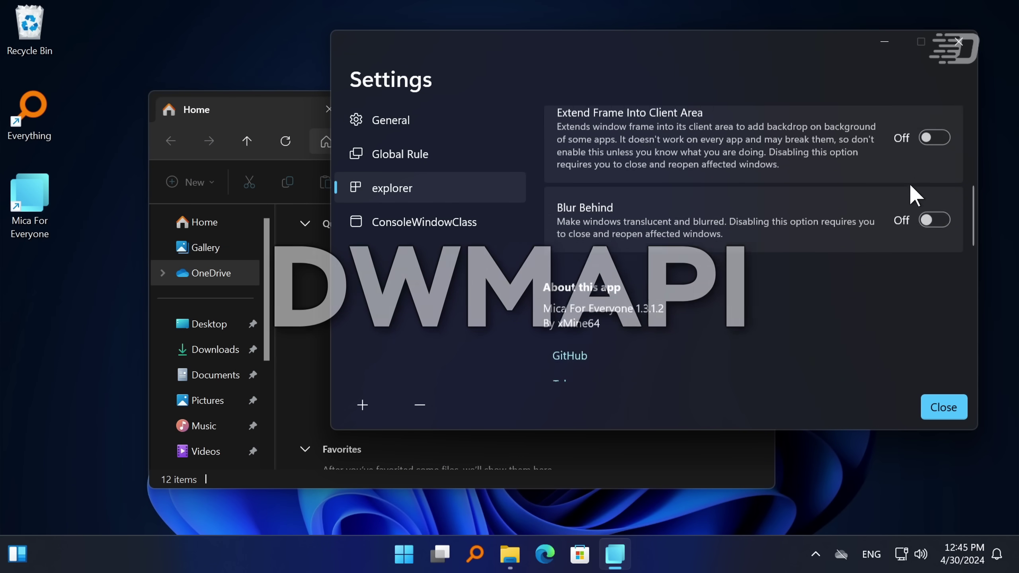
left_click(935, 262)
left_click(933, 179)
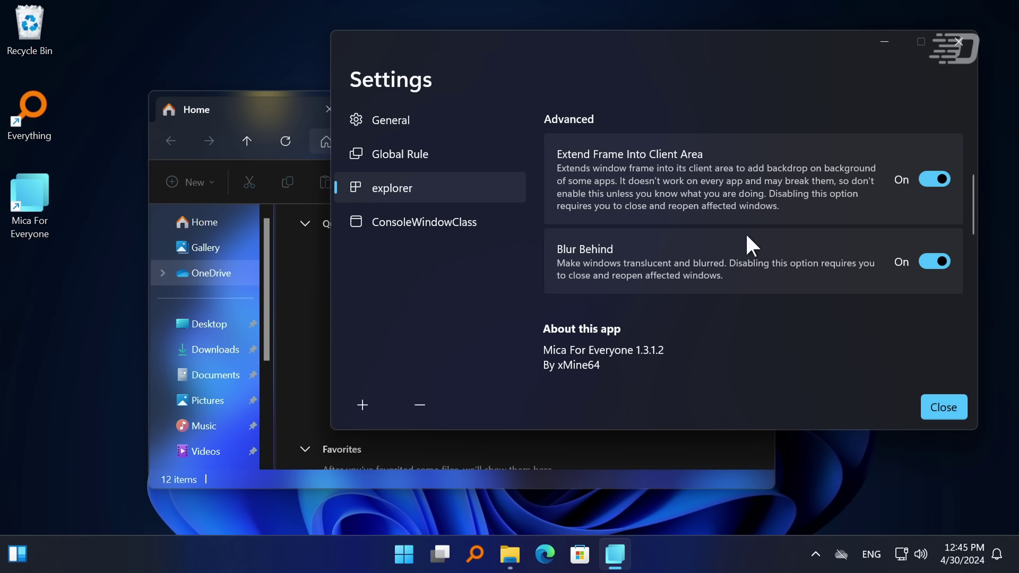
left_click(189, 108)
left_click_drag(534, 119, 587, 130)
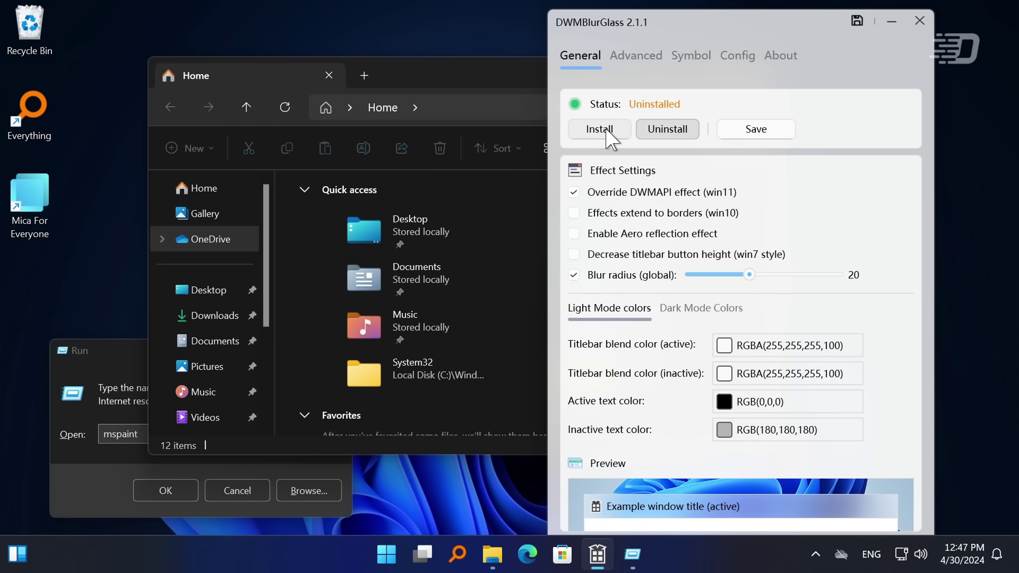
Step: Install the DWMBlurGlass effects and move the File Explorer window to check its blur
left_click(609, 130)
left_click_drag(501, 79, 567, 74)
Step: Browse the System32 folder and open three more File Explorer windows to check the blur on stacked windows
left_click(366, 313)
scroll(586, 312, "down", 20)
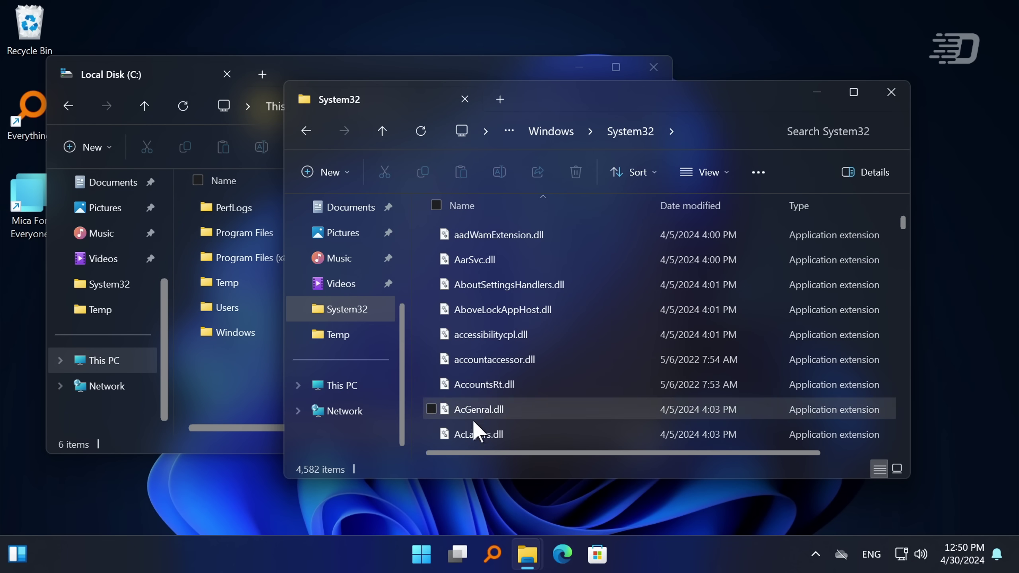
left_click(386, 525)
key("super+e")
key("super+e")
key("super+e")
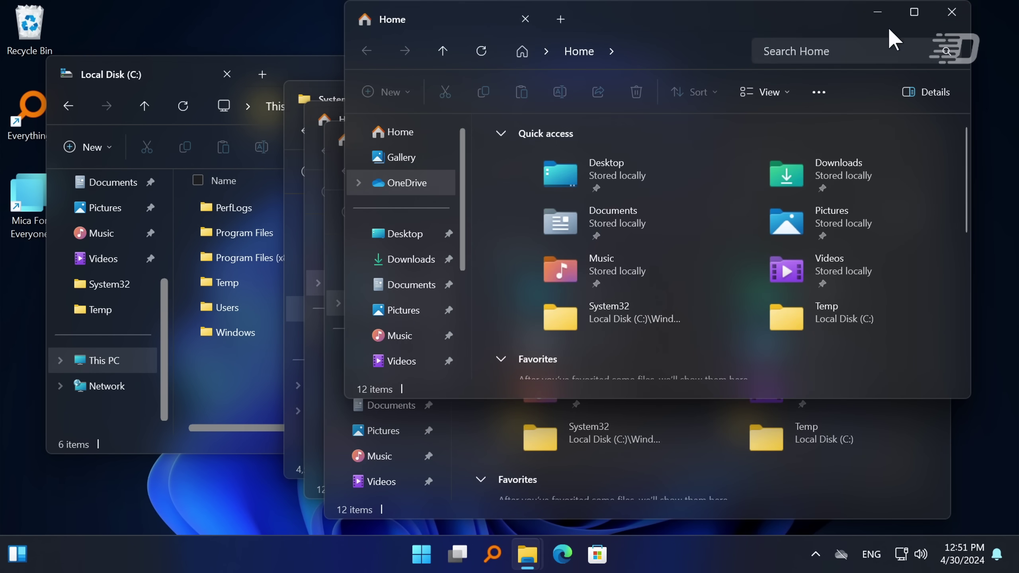
Step: Move the top File Explorer window, close the stacked windows, and move the remaining Local Disk (C:) window
left_click_drag(887, 26, 618, 100)
left_click(707, 102)
left_click(929, 134)
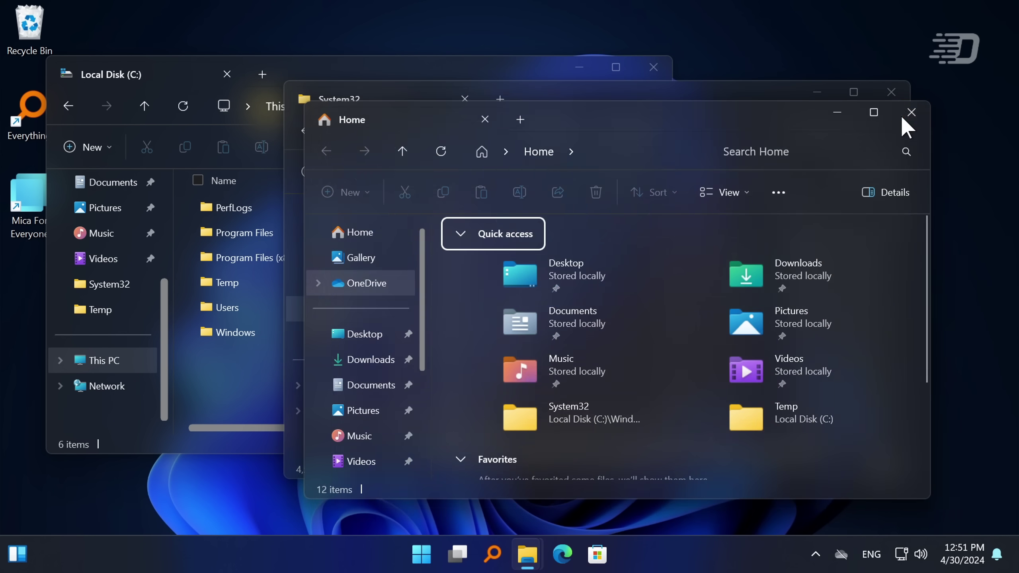
left_click(912, 112)
left_click(891, 92)
left_click_drag(499, 73, 711, 68)
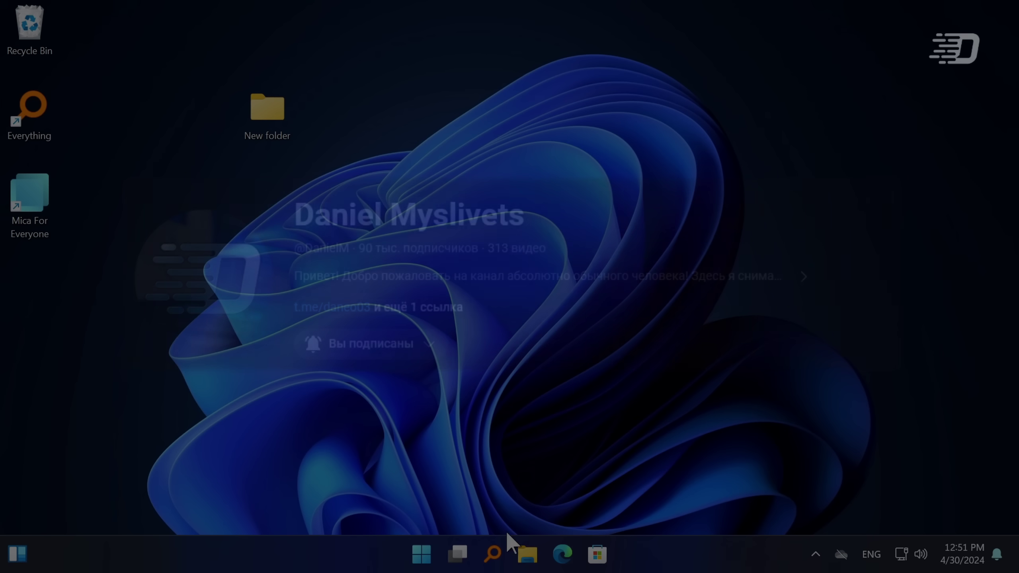
Step: Preview the text document, test_music and both images in the MYPICS folder, and close the preview
left_click(528, 548)
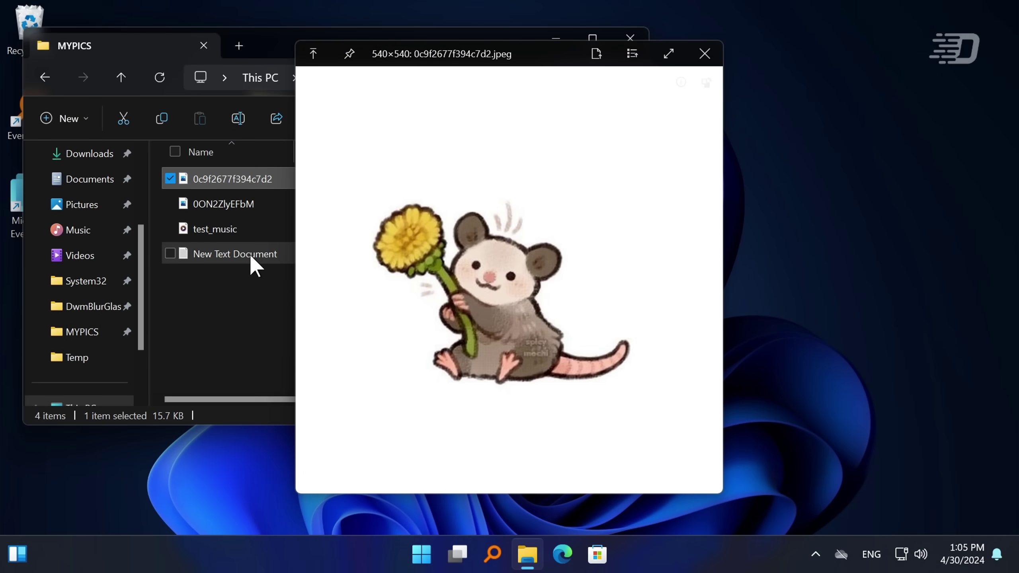
left_click(248, 254)
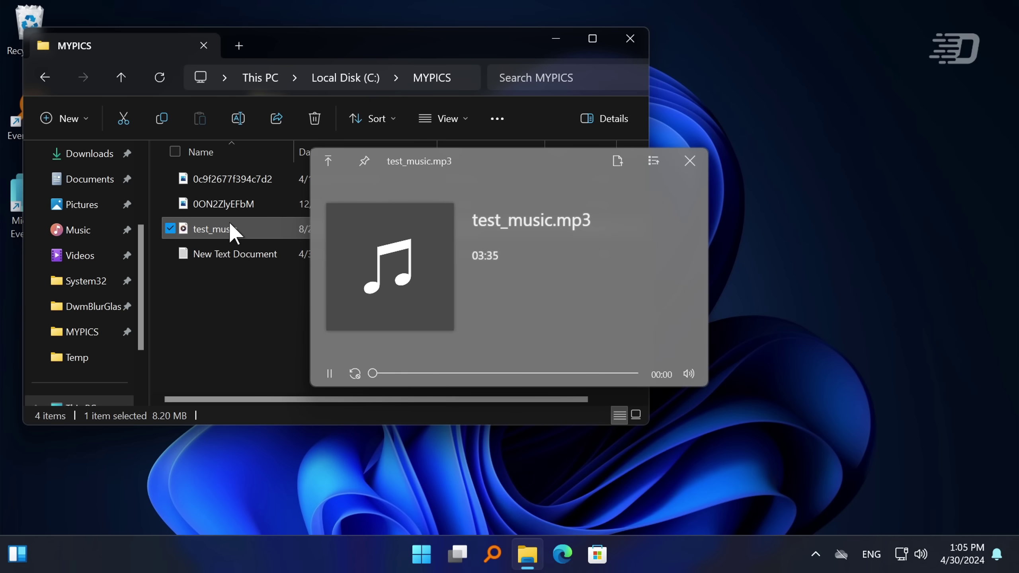
left_click(251, 205)
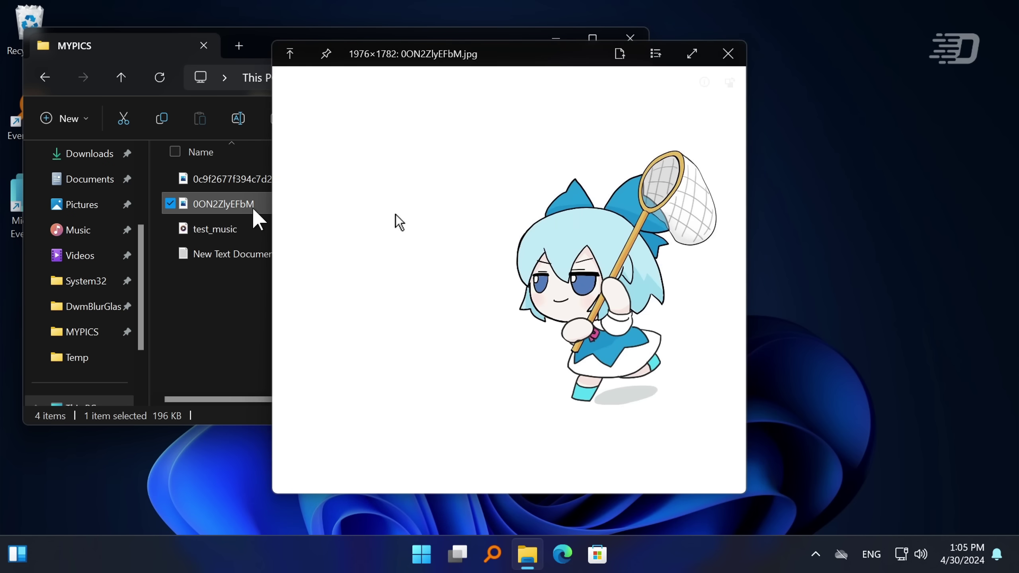
left_click(252, 185)
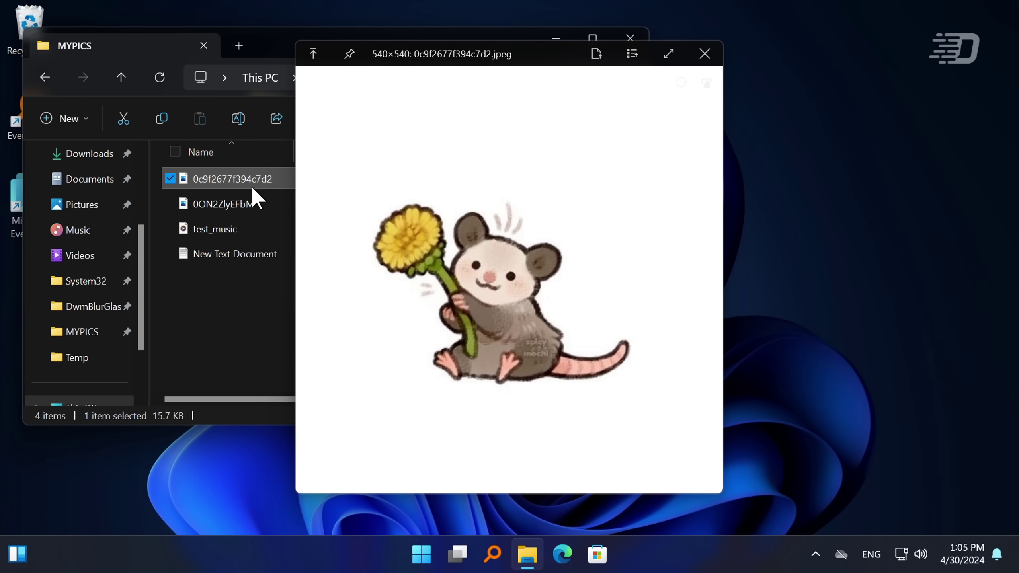
key("space")
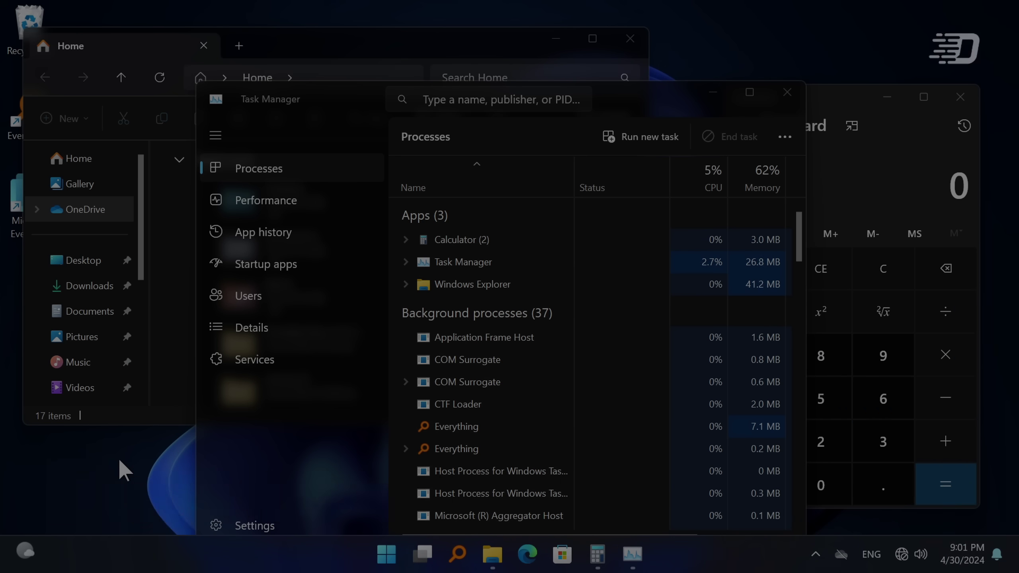
Step: Capture a rectangular screen snip around the Task Manager window and start a second snip
key("super+shift+s")
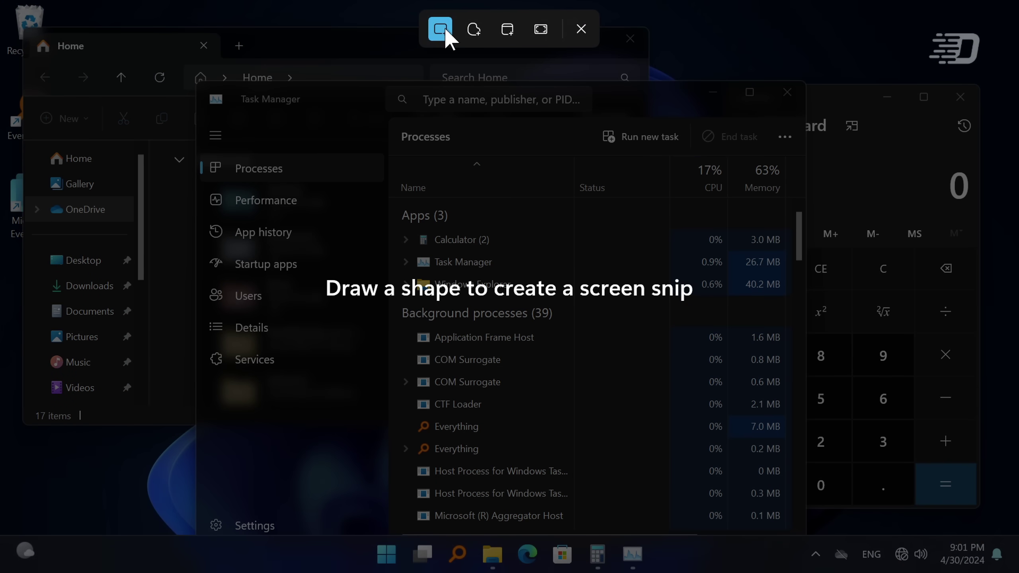
left_click_drag(177, 56, 907, 487)
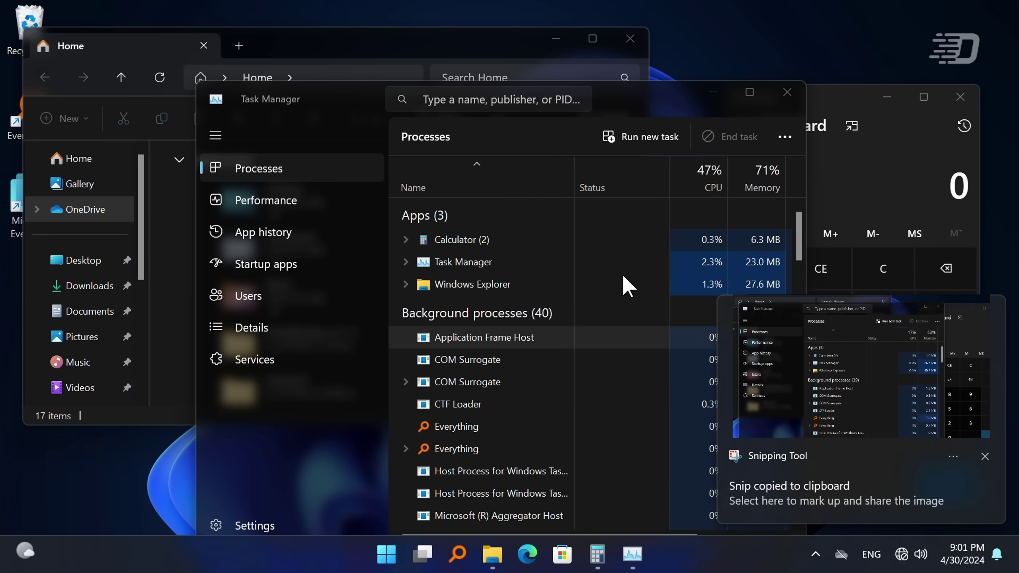
key("super+shift+s")
mouse_move(333, 64)
left_mouse_down()
mouse_move(579, 397)
mouse_move(787, 221)
mouse_move(686, 55)
left_mouse_up()
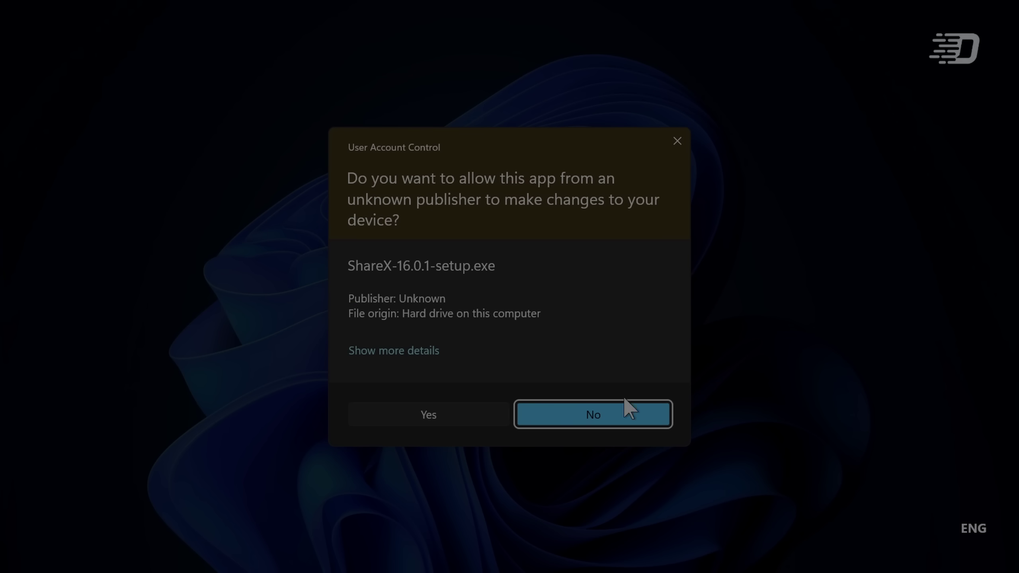
Step: Allow the ShareX 16.0.1 setup to run, accept the license agreement and continue the installation
left_click(462, 417)
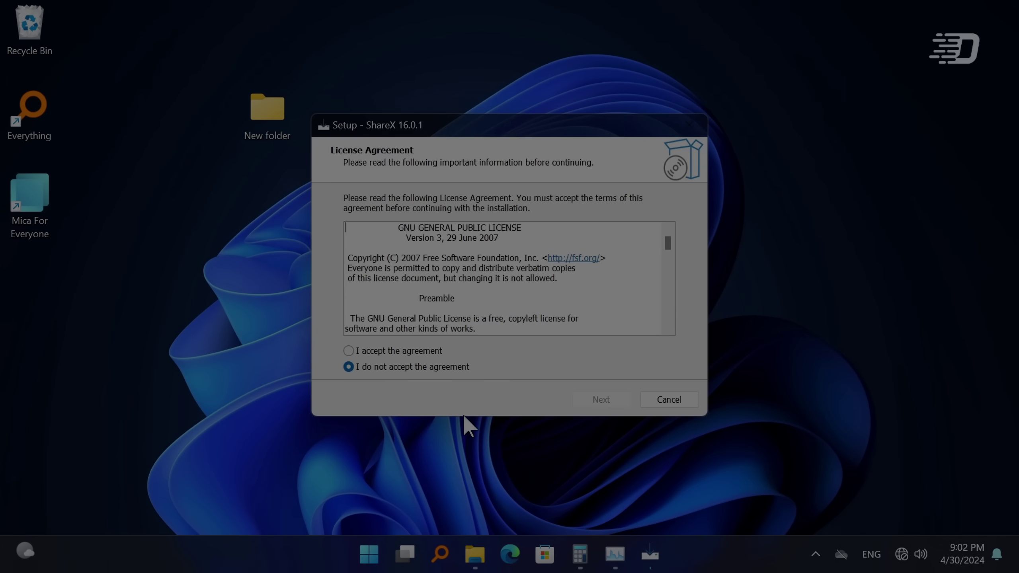
left_click(348, 350)
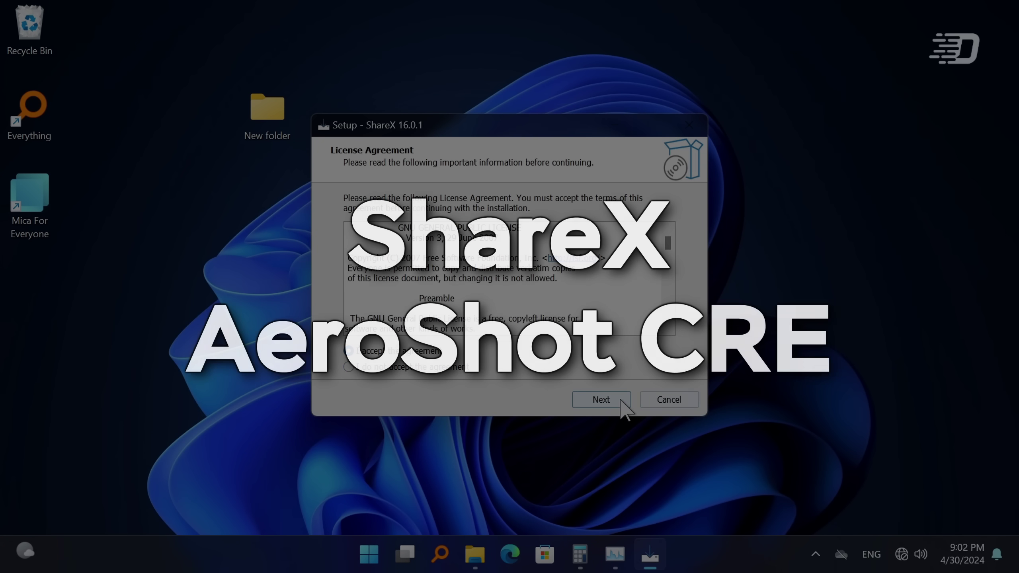
left_click(600, 399)
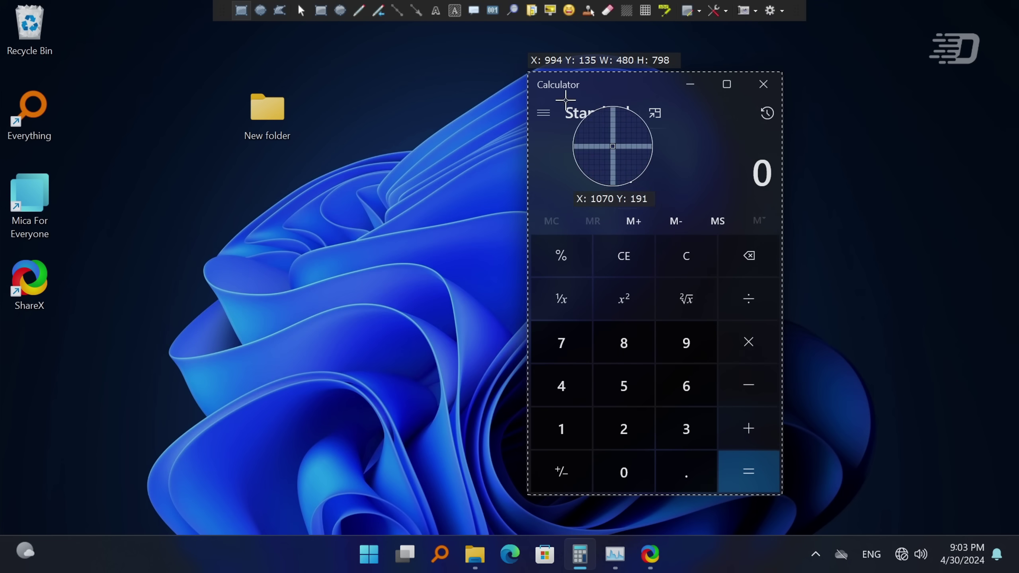
Step: Capture the Calculator window with ShareX and move the File Explorer window within the active recording region
left_click(541, 76)
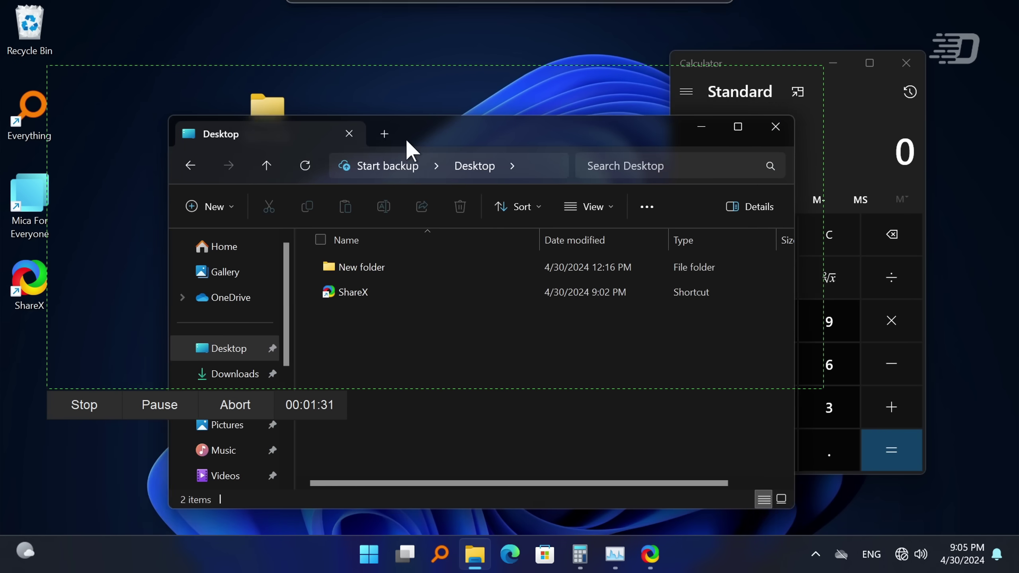
left_click_drag(407, 137, 316, 121)
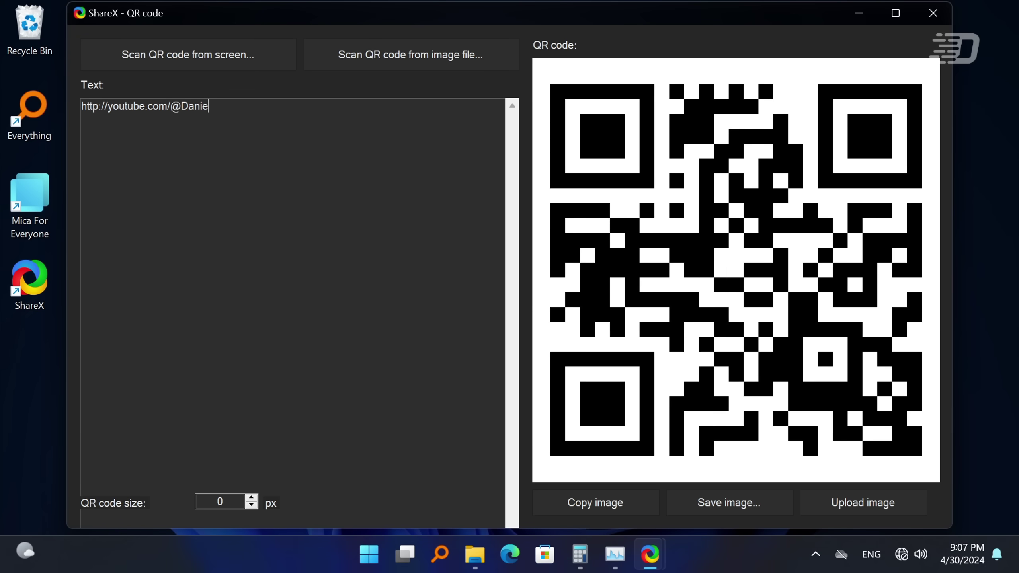
Step: Finish entering the YouTube channel URL as the text of the QR code in ShareX
type("M")
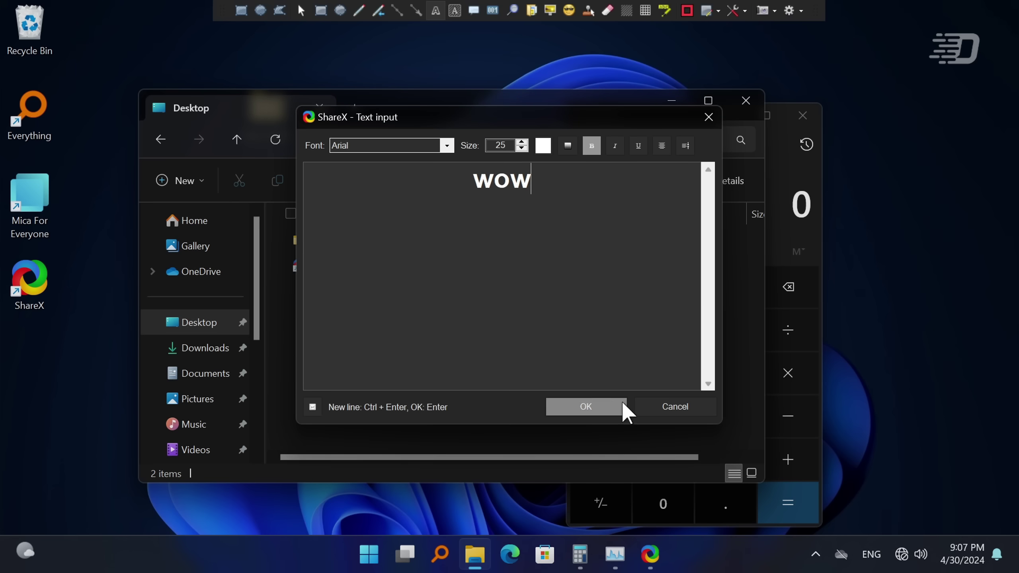
Step: Add the bold 25-point Arial text "wow" to the capture and draw freehand red strokes above the Desktop file list
left_click(621, 406)
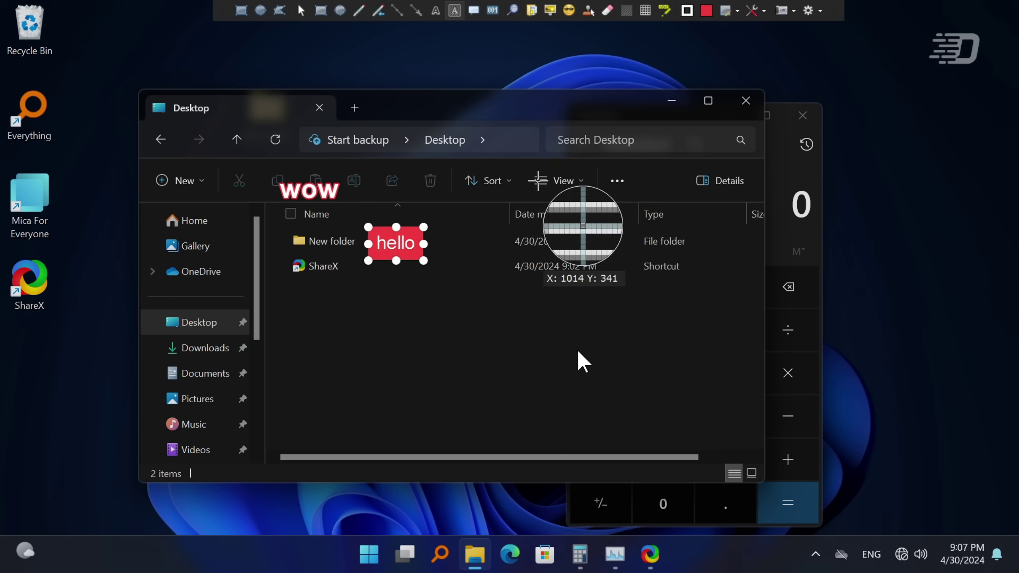
left_click(358, 10)
mouse_move(403, 172)
left_mouse_down()
mouse_move(432, 165)
mouse_move(443, 148)
left_mouse_up()
Step: Draw horizontal, vertical and diagonal straight lines on the capture and blur a rectangular area of the Desktop file list
left_click(396, 10)
left_click_drag(411, 324, 561, 324)
left_click_drag(611, 241, 611, 387)
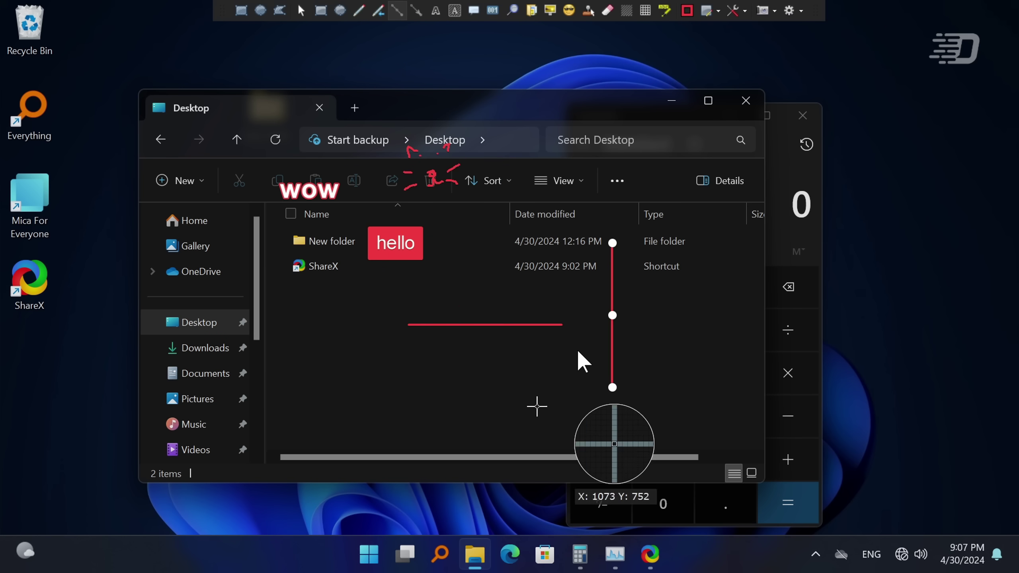
left_click_drag(364, 371, 459, 276)
left_click(625, 10)
left_click_drag(475, 204, 614, 421)
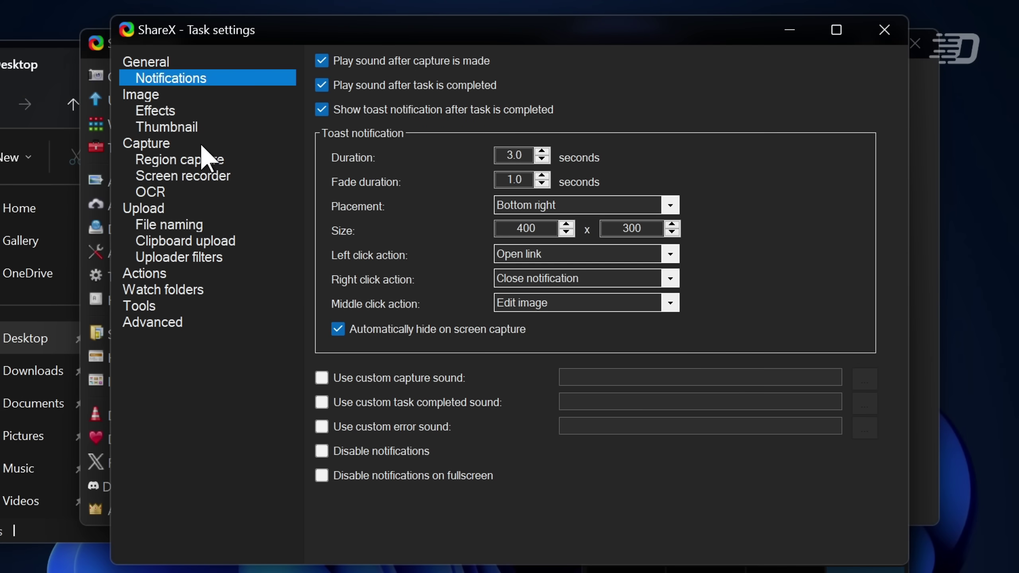
Step: Review the image Effects and Thumbnail pages of the ShareX task settings
left_click(187, 110)
left_click(195, 127)
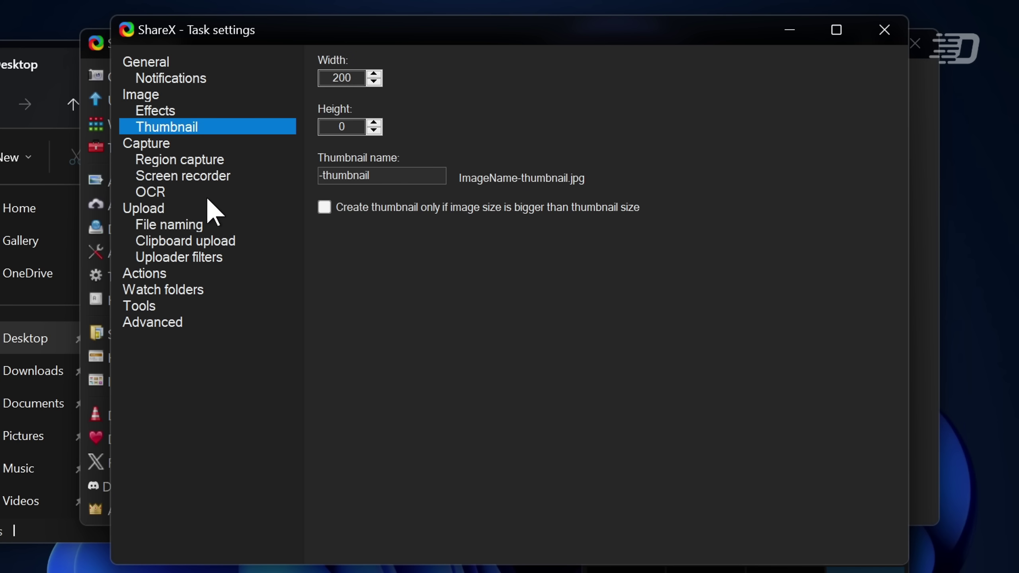
Step: Review the Notifications, General, Image and Effects pages of the ShareX task settings
left_click(190, 77)
left_click(184, 61)
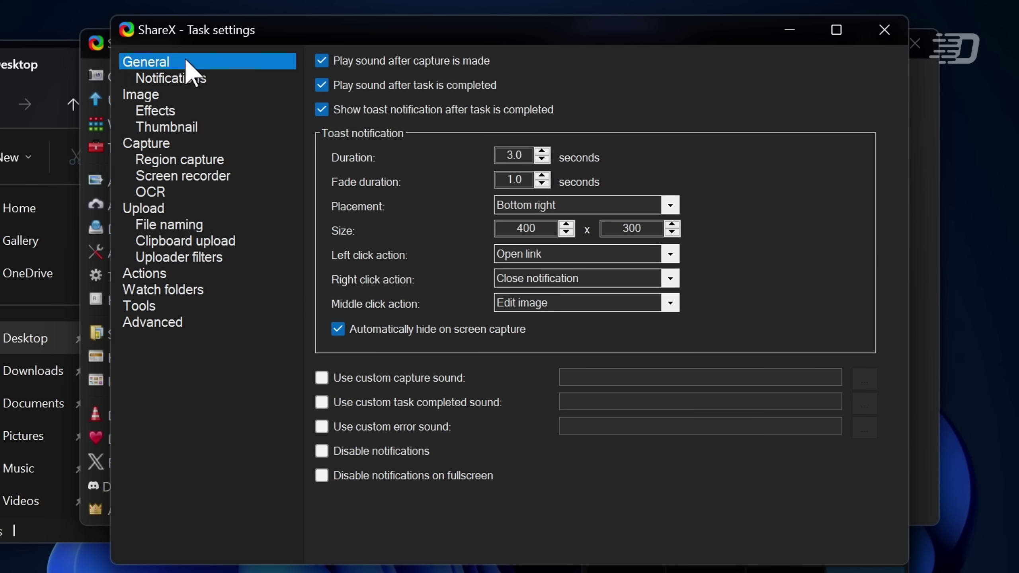
left_click(185, 80)
left_click(185, 98)
left_click(188, 111)
Step: Turn off using the Print screen key to open screen capture in the Windows Accessibility keyboard settings
scroll(573, 312, "down", 3)
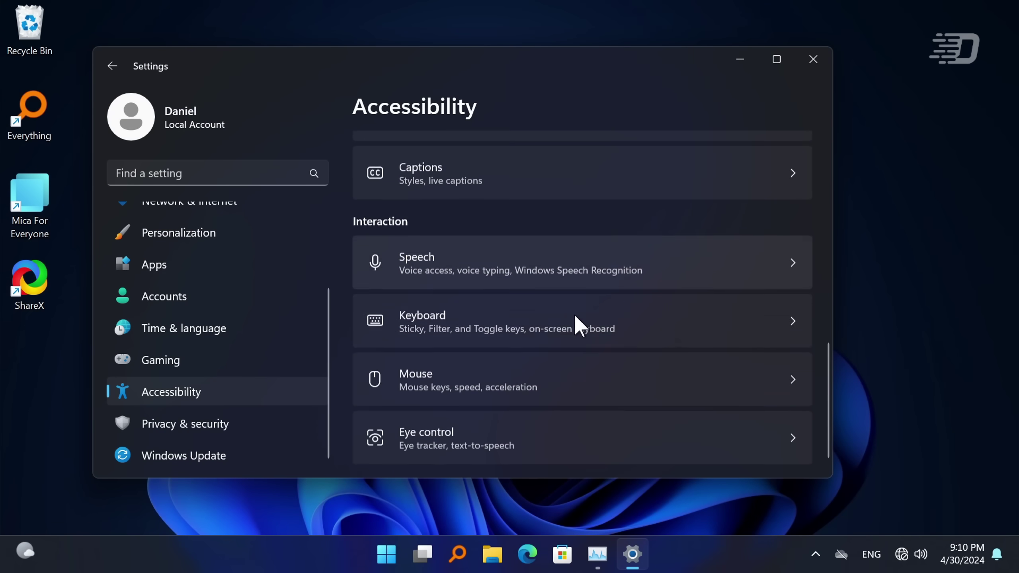
left_click(574, 313)
scroll(705, 255, "down", 5)
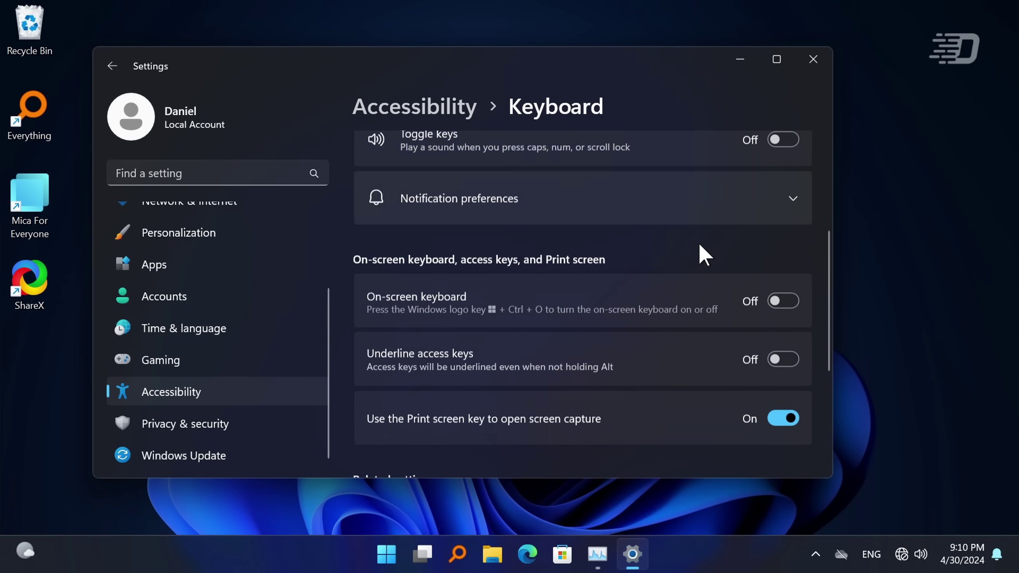
scroll(707, 260, "down", 3)
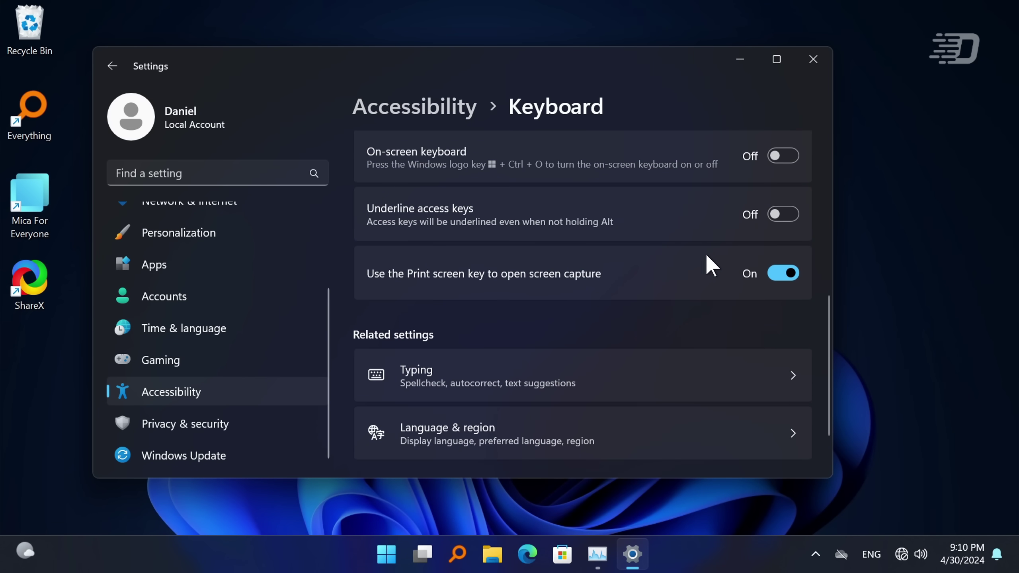
left_click(791, 272)
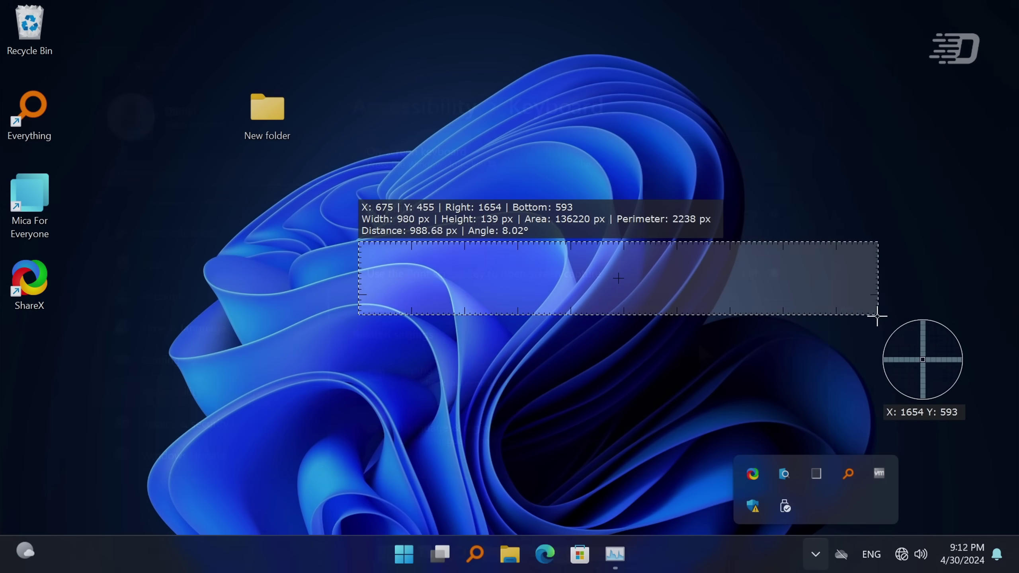
Step: Measure a wide rectangle of about 923 × 112 px across the middle of the desktop with the ShareX ruler
left_click_drag(877, 316, 847, 300)
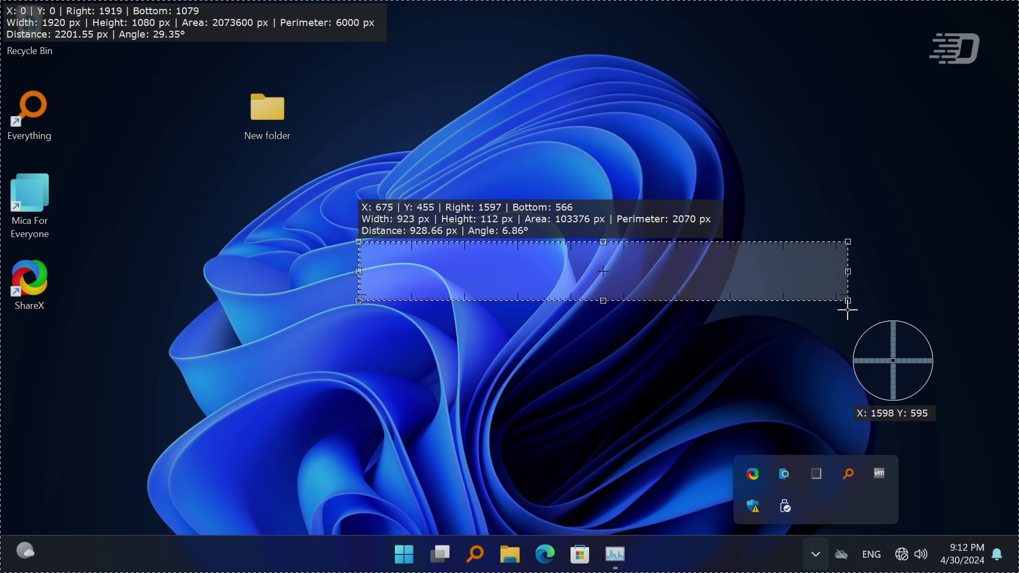
left_click_drag(836, 339, 772, 481)
right_click(773, 482)
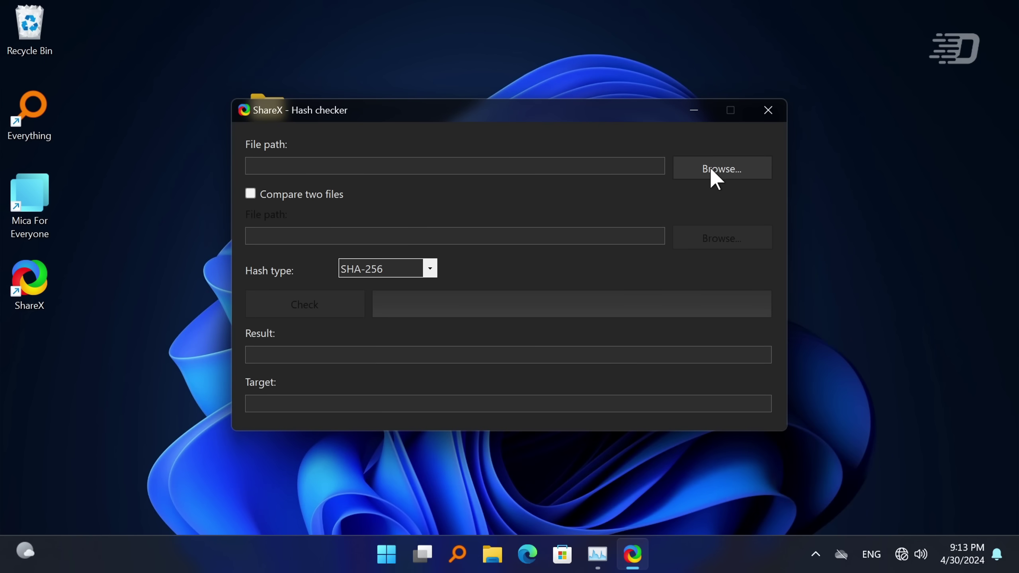
Step: Browse for a file in the ShareX hash checker, and open the DNS changer to view its list of DNS servers
left_click(718, 169)
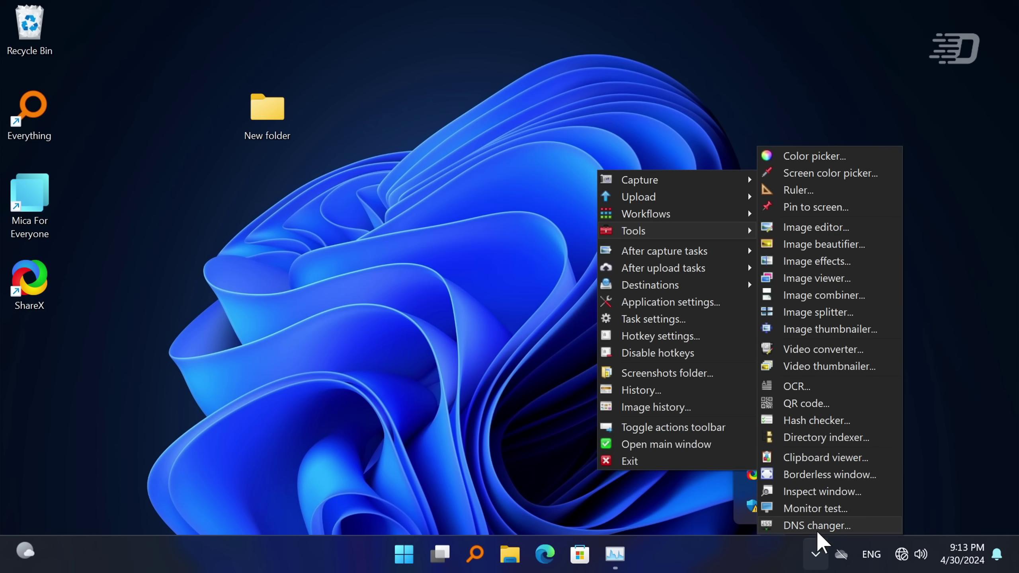
left_click(816, 526)
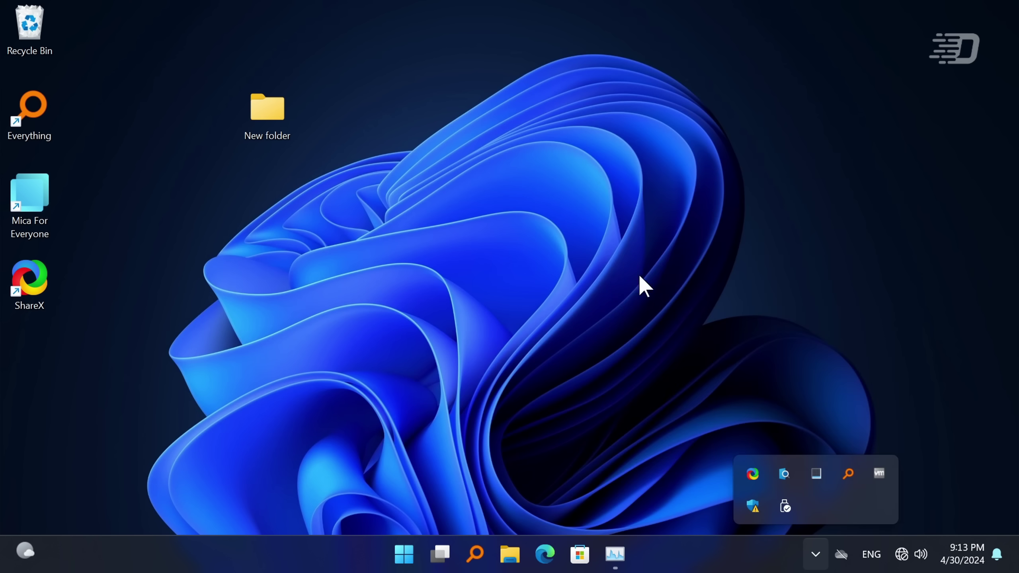
left_click(486, 411)
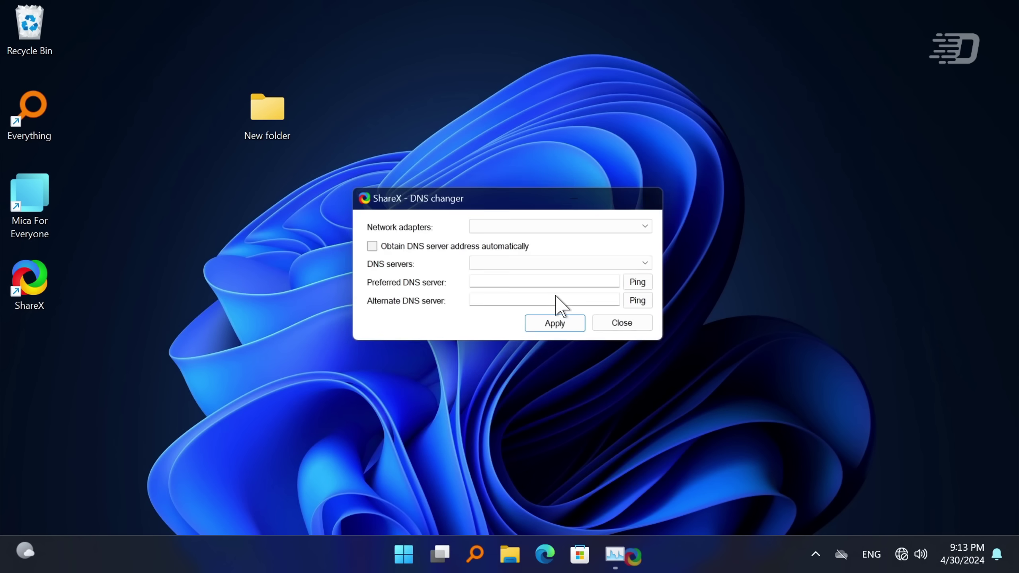
left_click(573, 265)
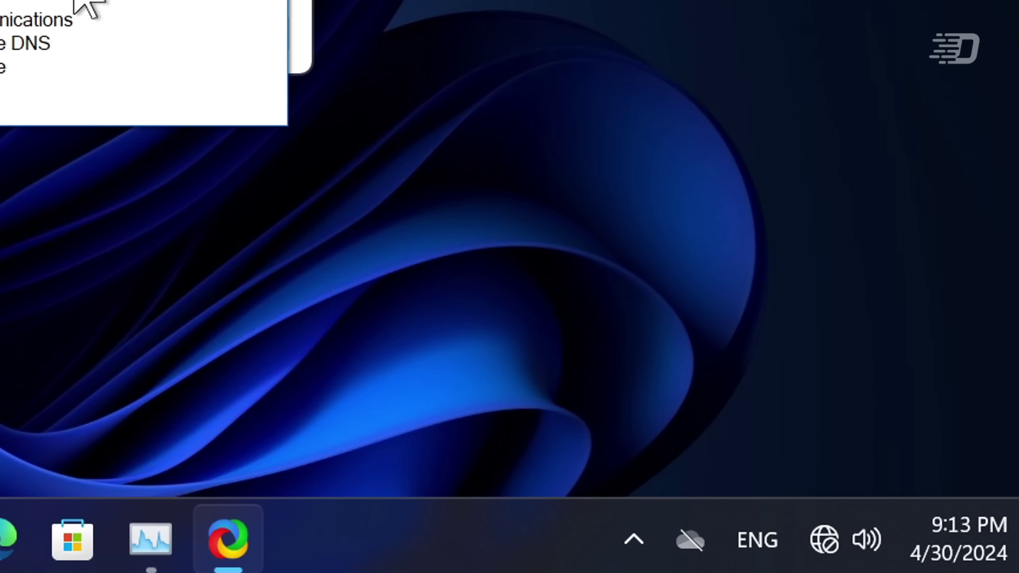
left_click(633, 538)
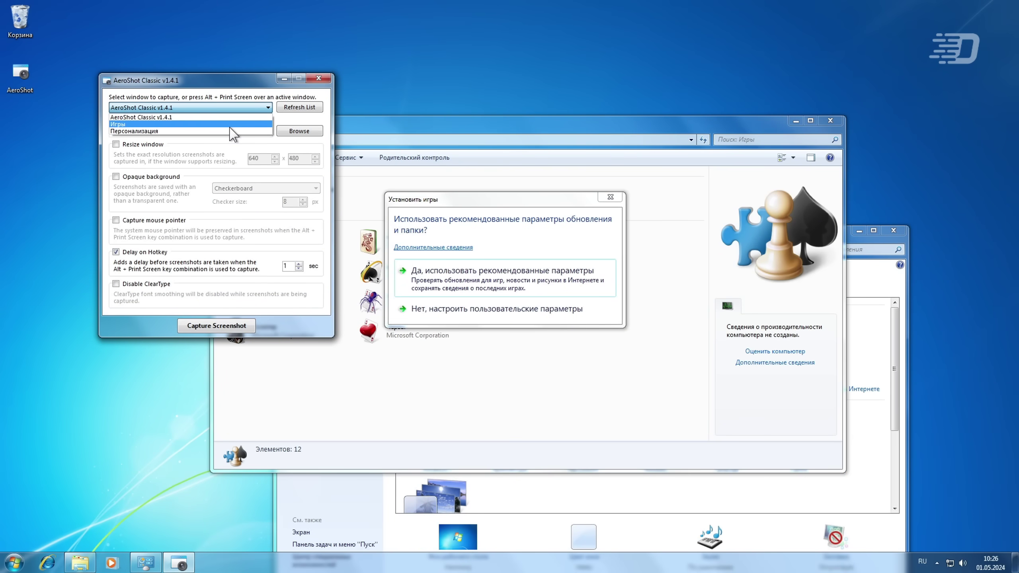
Step: Capture the Игры window to disk with AeroShot Classic and inspect the saved picture up close in the photo viewer
left_click(227, 129)
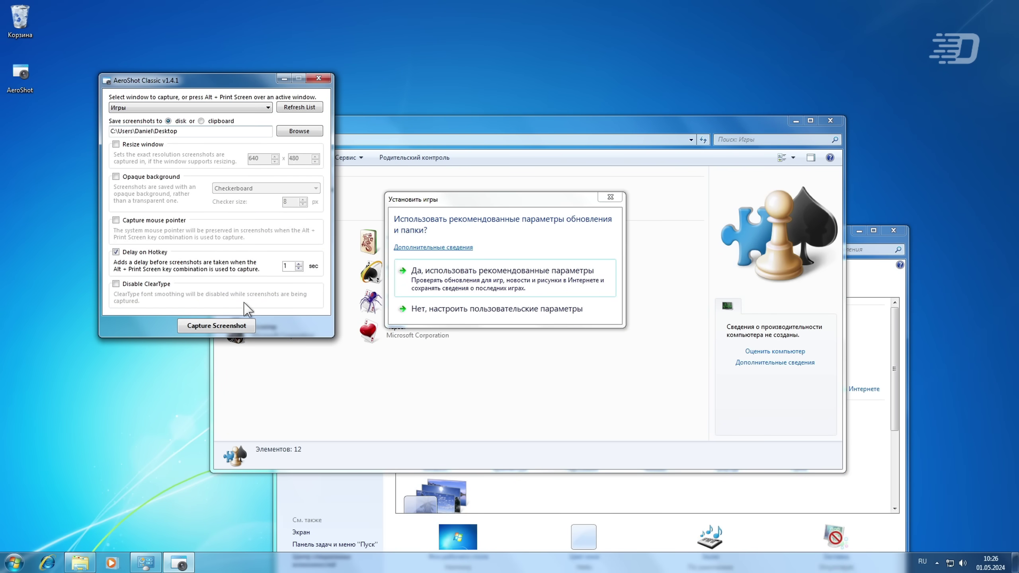
left_click(240, 332)
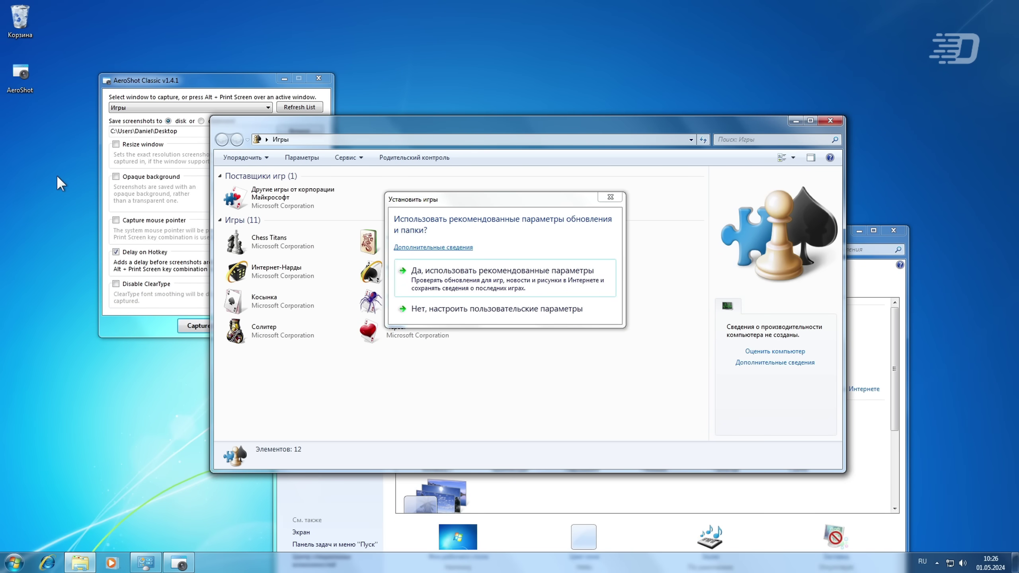
double_click(20, 134)
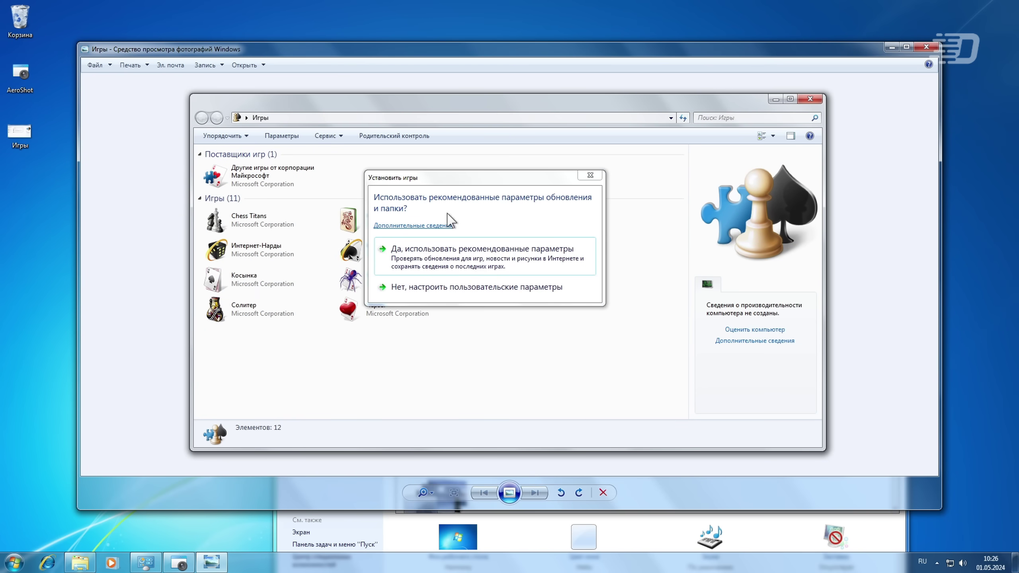
scroll(626, 233, "up", 3)
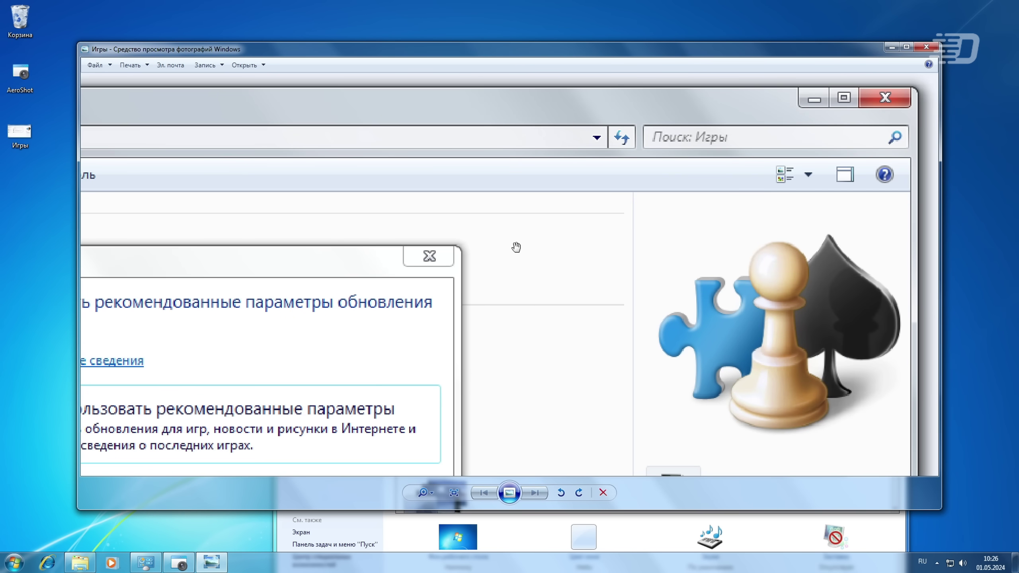
scroll(515, 247, "down", 3)
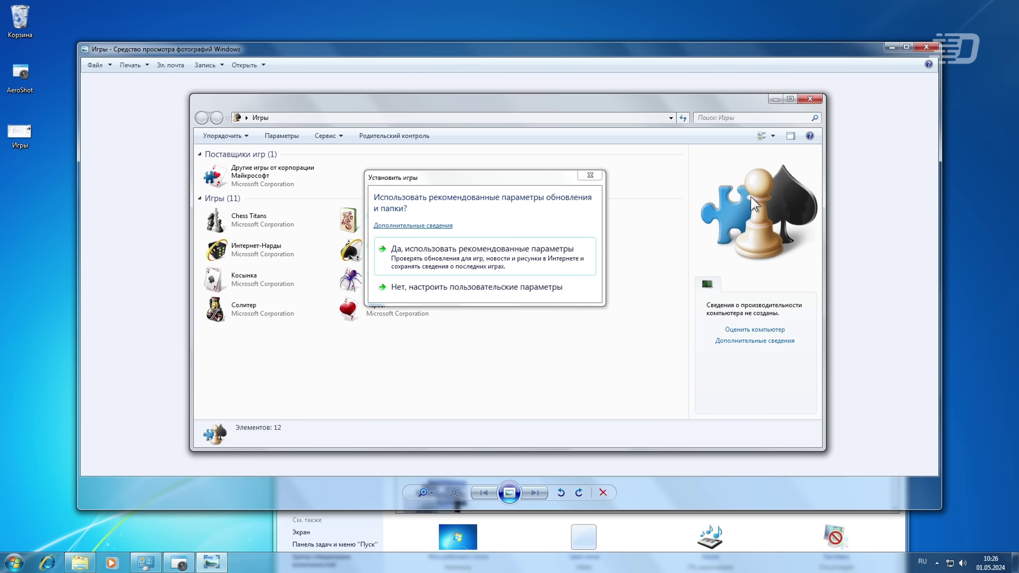
left_click(925, 47)
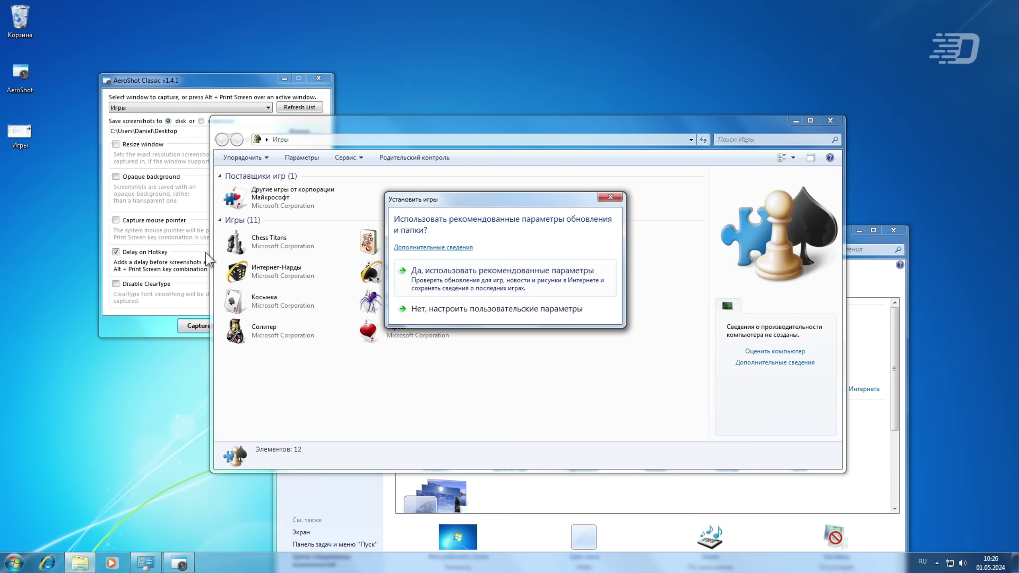
left_click(240, 325)
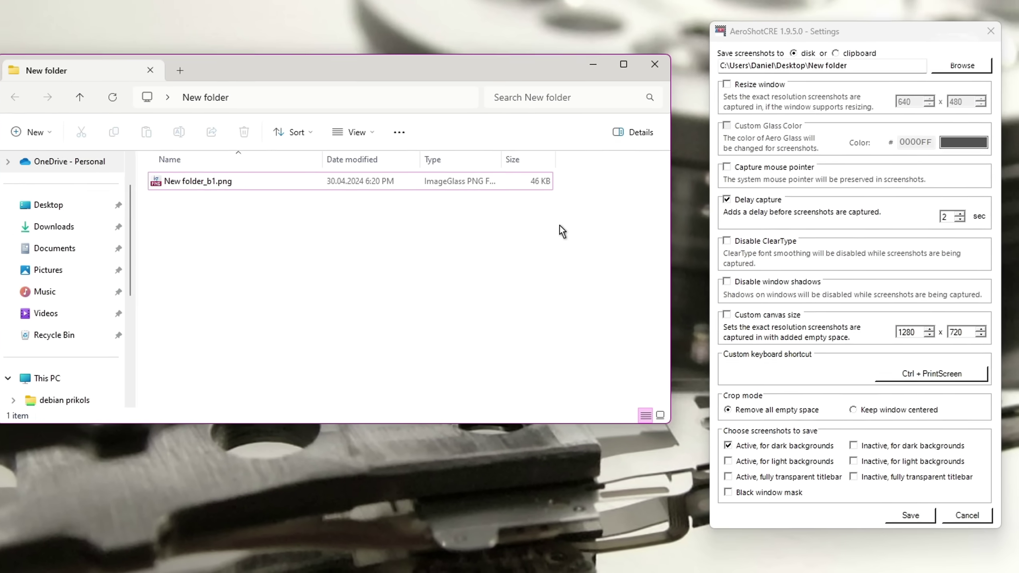
Step: Delete New folder_b1.png from New folder and open the newly captured AeroShotCRE screenshot of the folder window
left_click(539, 186)
key("Delete")
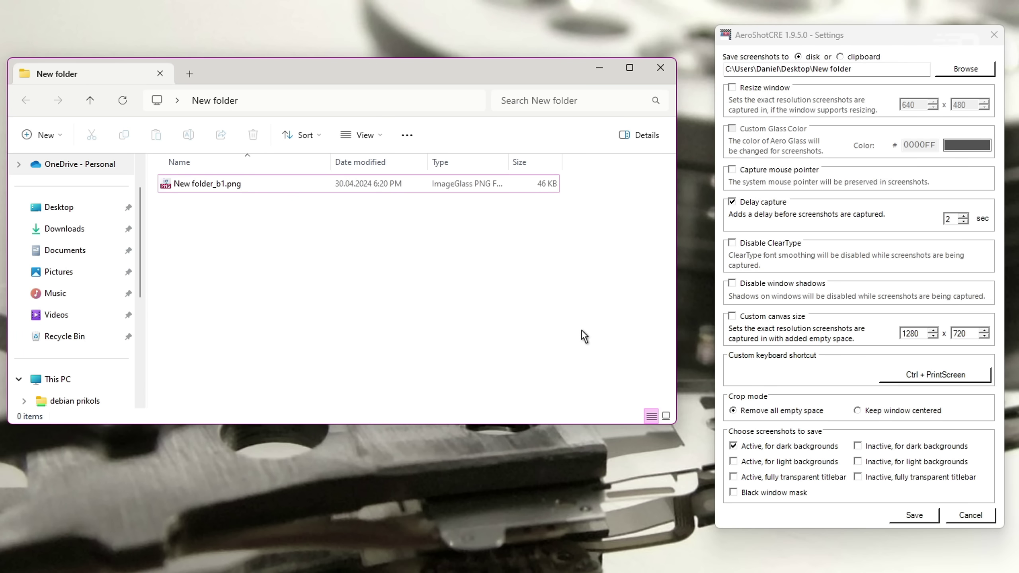
double_click(336, 185)
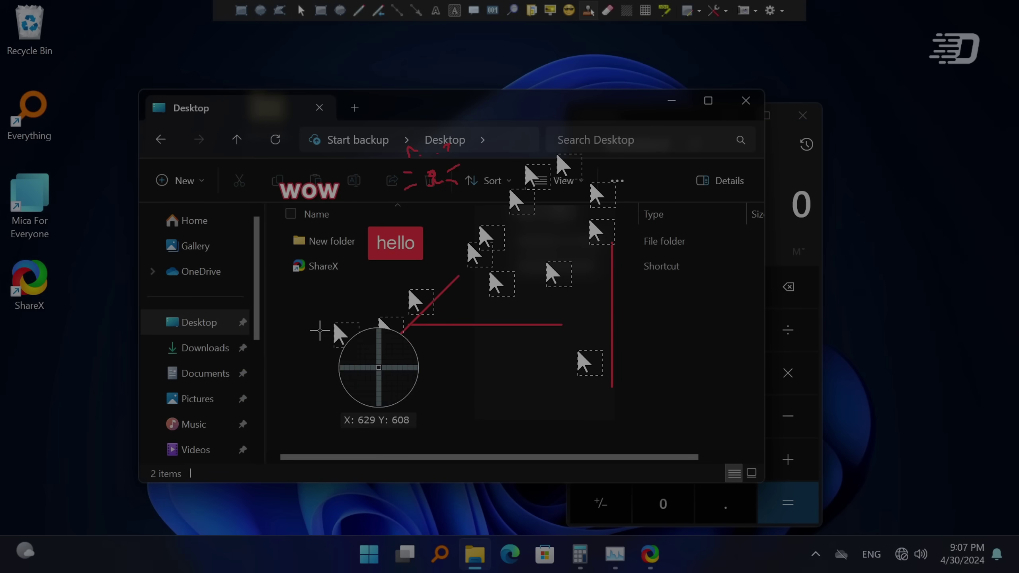
Step: Place several more cursor stamps on the ShareX capture below the Desktop file list
left_click(301, 356)
left_click(352, 307)
left_click(390, 305)
left_click(361, 372)
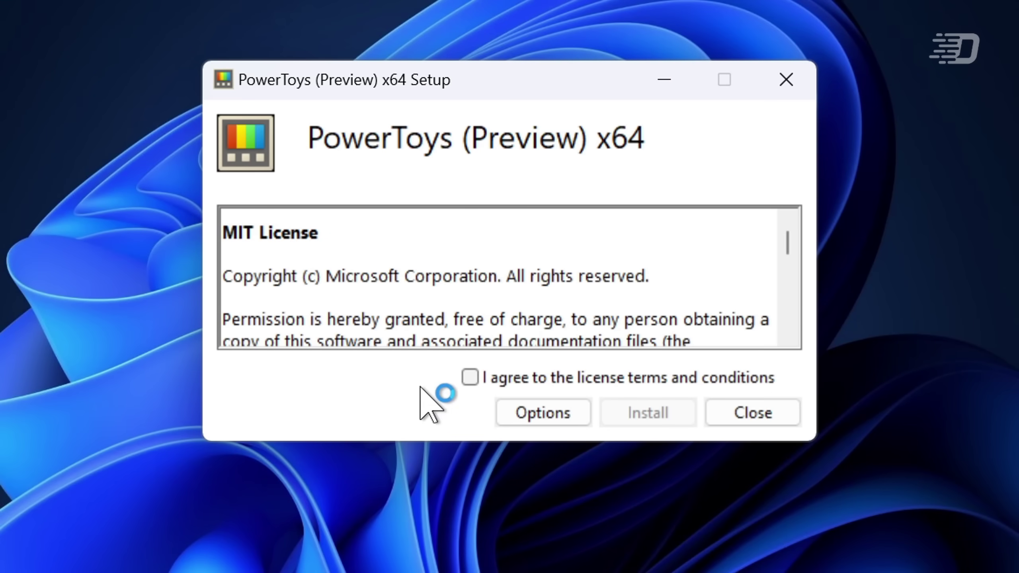
Step: Read through the MIT License in the PowerToys setup, agree to its terms and open the setup options
scroll(801, 266, "down", 5)
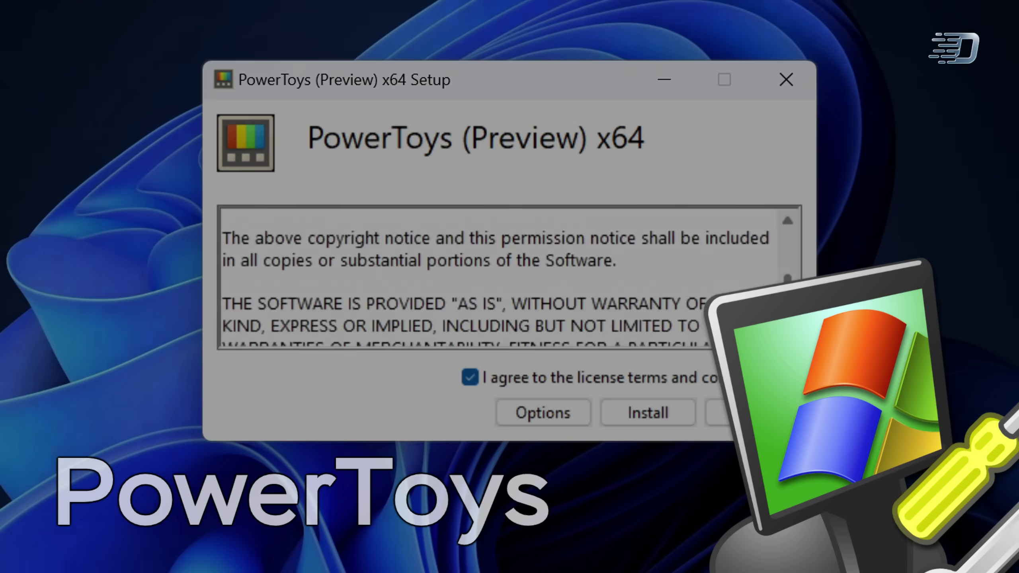
scroll(801, 257, "up", 5)
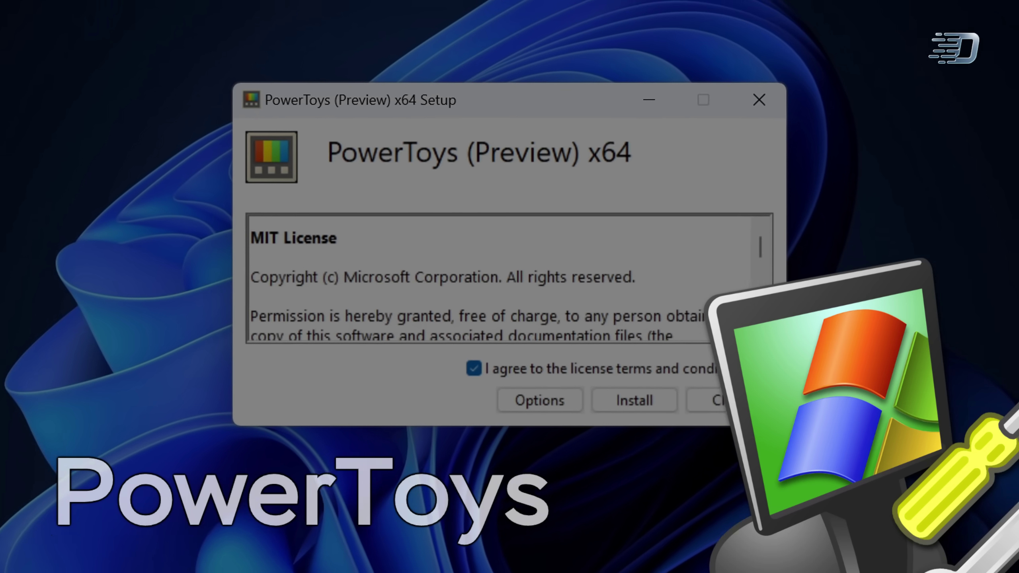
left_click(554, 363)
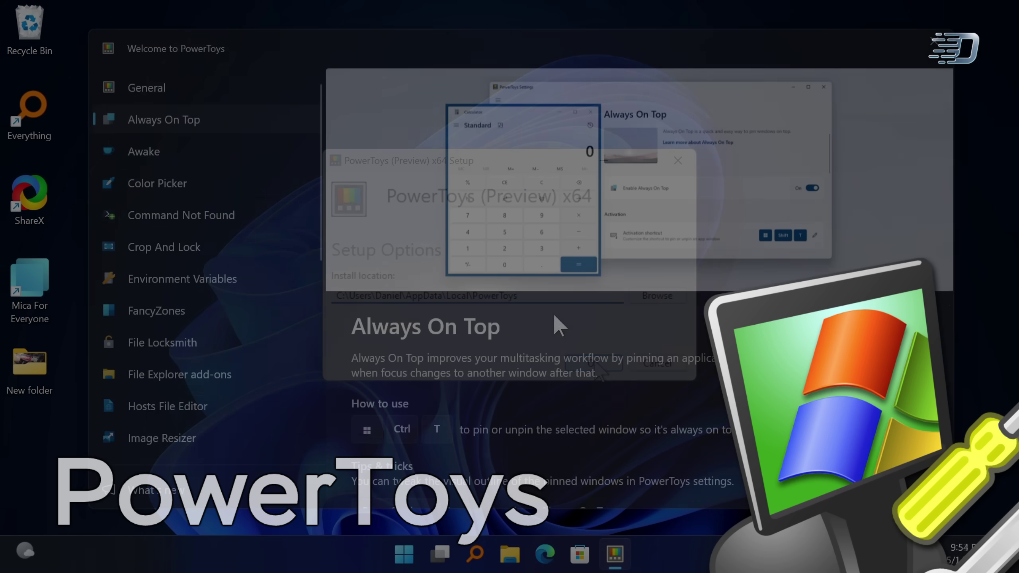
Step: View the Awake and Color Picker pages of the PowerToys welcome guide
left_click(299, 155)
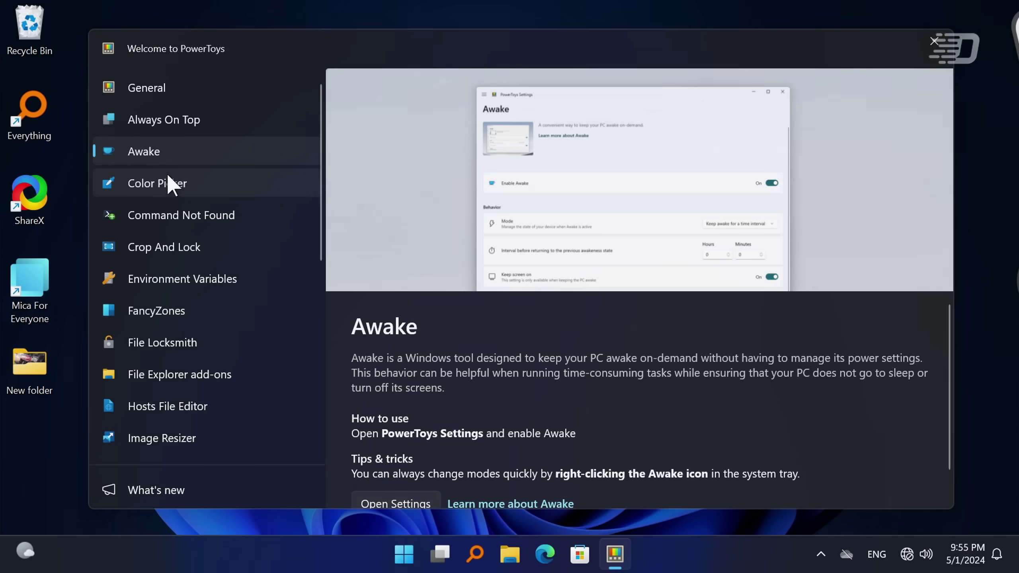
left_click(168, 185)
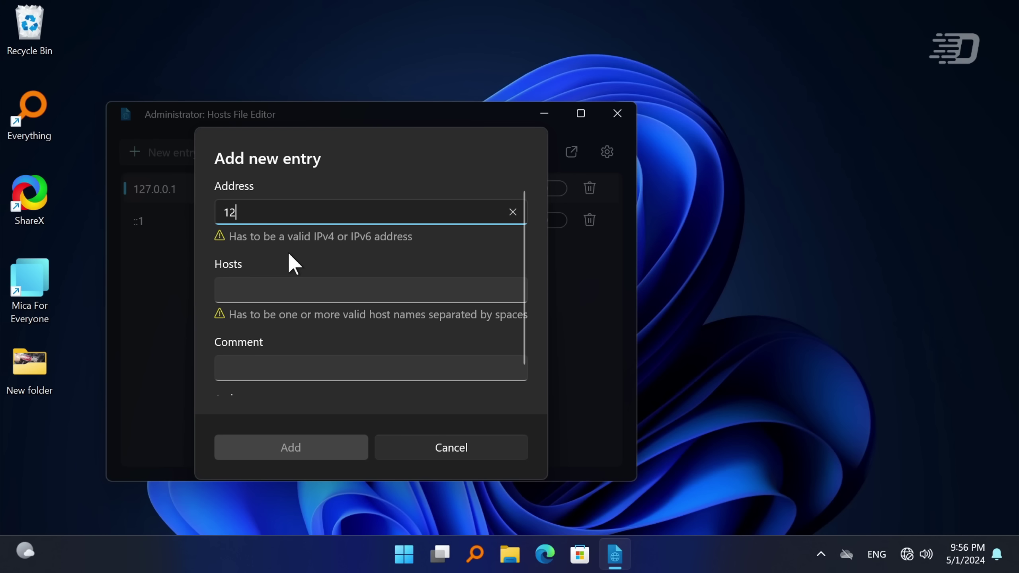
Step: Enter 127.0.0.1 as the address of the new entry in the Hosts File Editor
type("7.0.0.1")
left_click(289, 263)
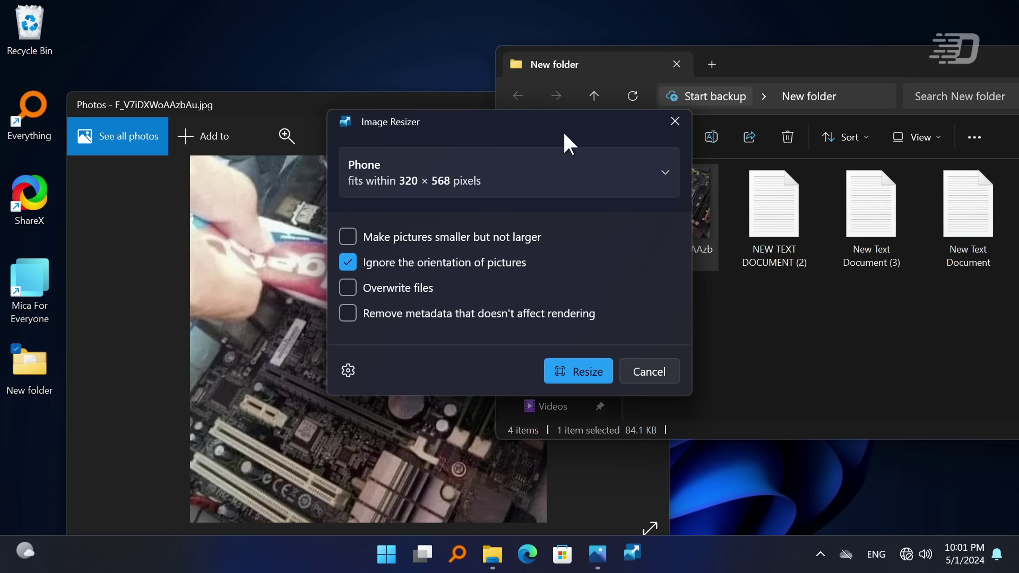
Step: Resize the photo F_V7iDXWoAAzbAu.jpg to the 320 × 568 pixel Phone size and compare the copy with the original
left_click_drag(563, 136, 893, 246)
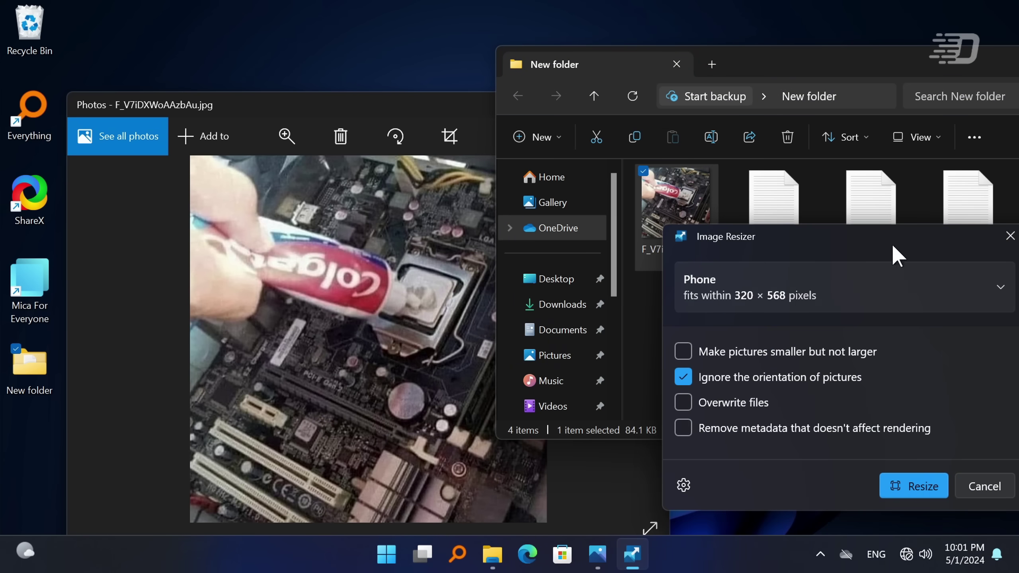
left_click(915, 487)
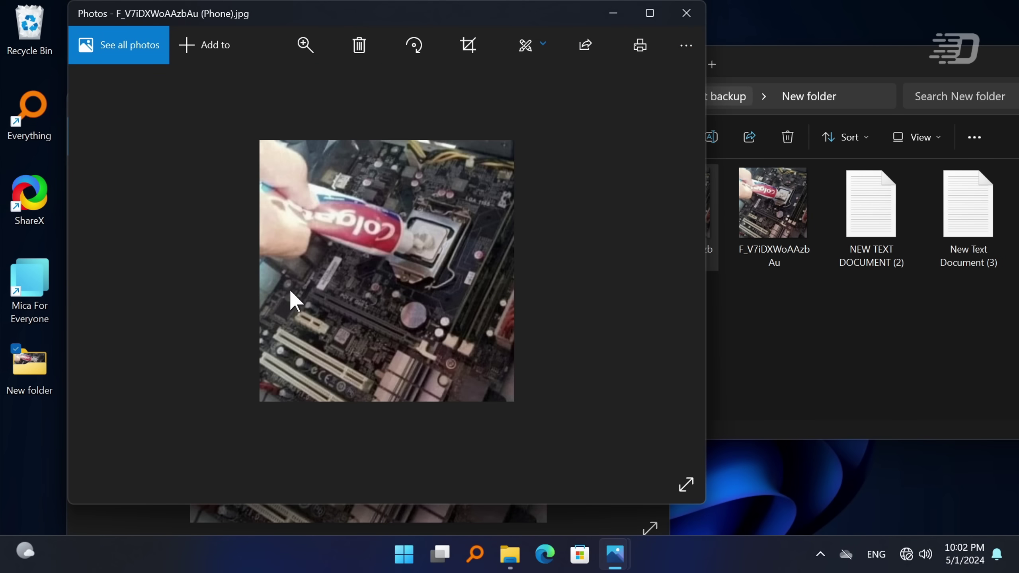
left_click(682, 273)
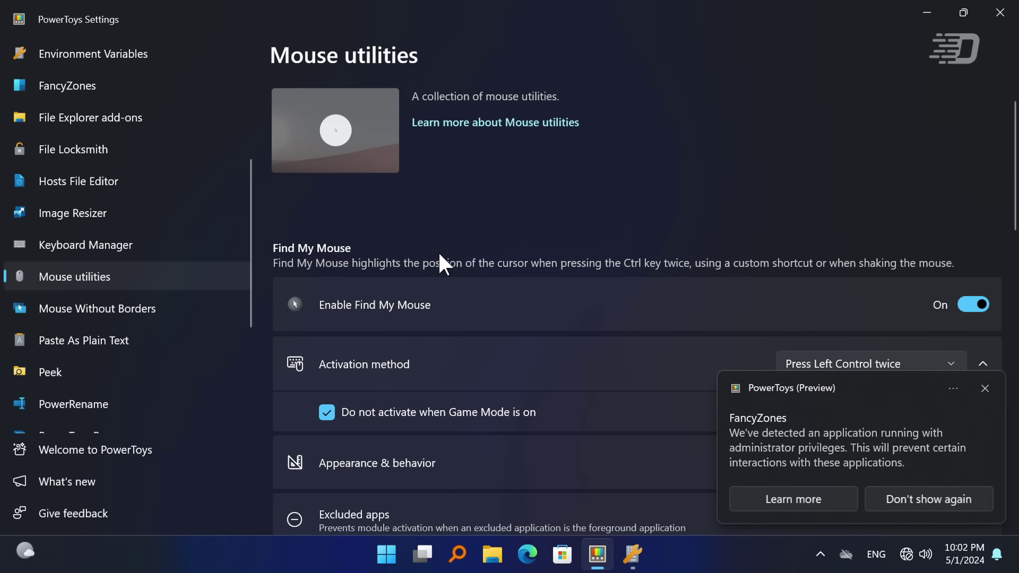
Step: Examine the Mouse utilities options in the PowerToys settings, the Paste As Plain Text page and the remaining modules
scroll(438, 261, "down", 3)
scroll(443, 277, "up", 3)
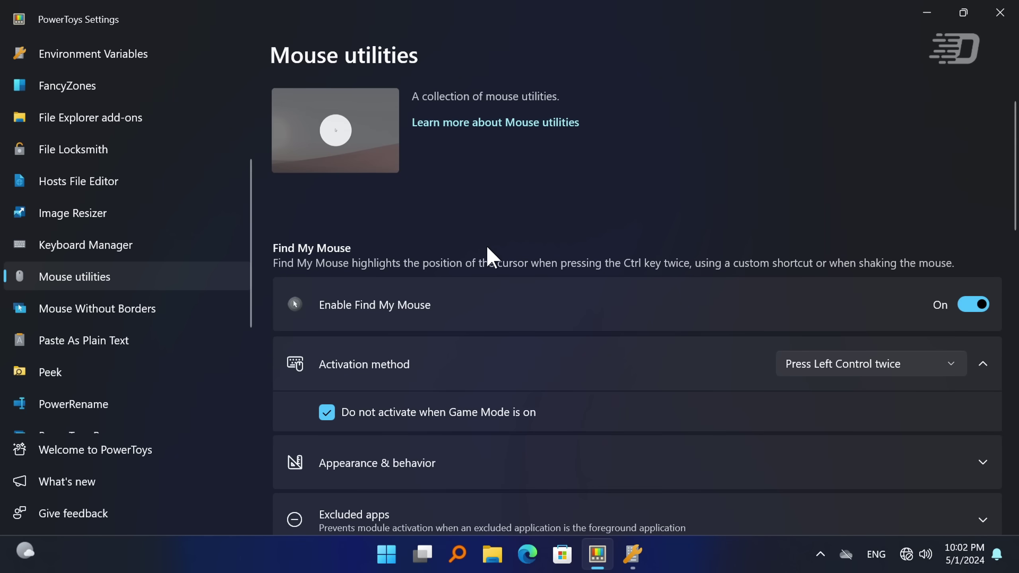
scroll(485, 243, "down", 9)
scroll(622, 186, "down", 4)
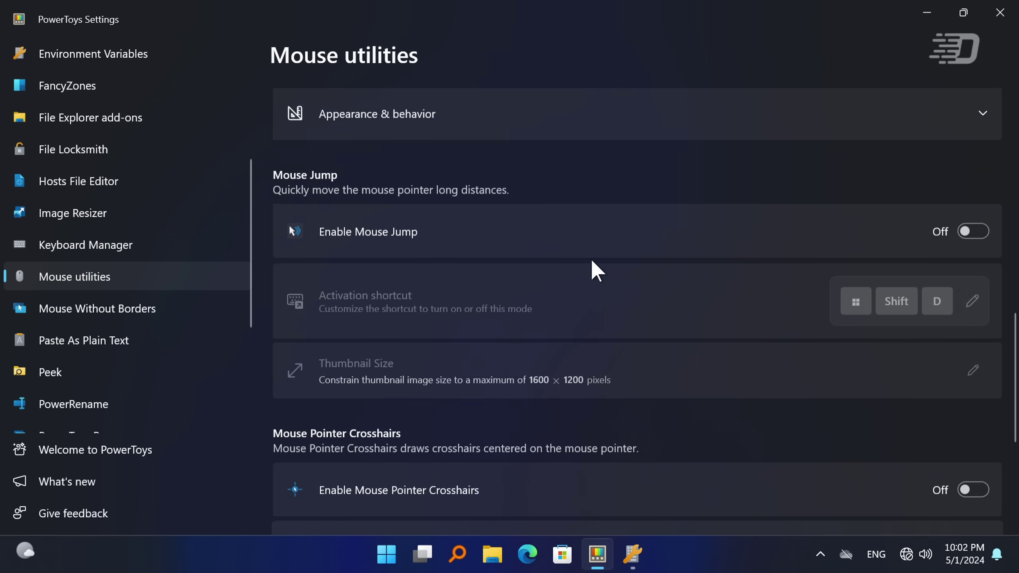
scroll(561, 249, "down", 5)
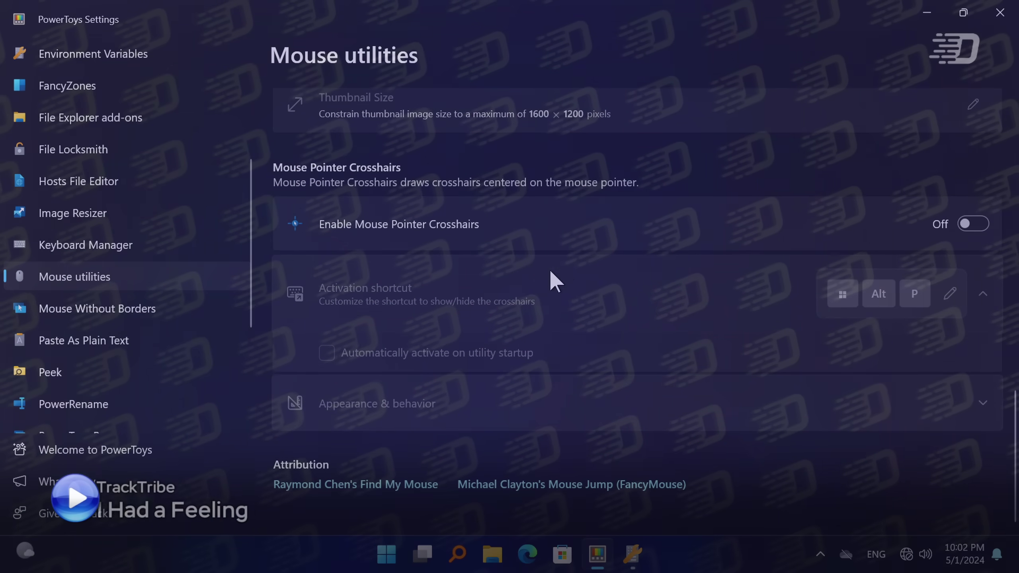
left_click(137, 345)
scroll(133, 341, "down", 4)
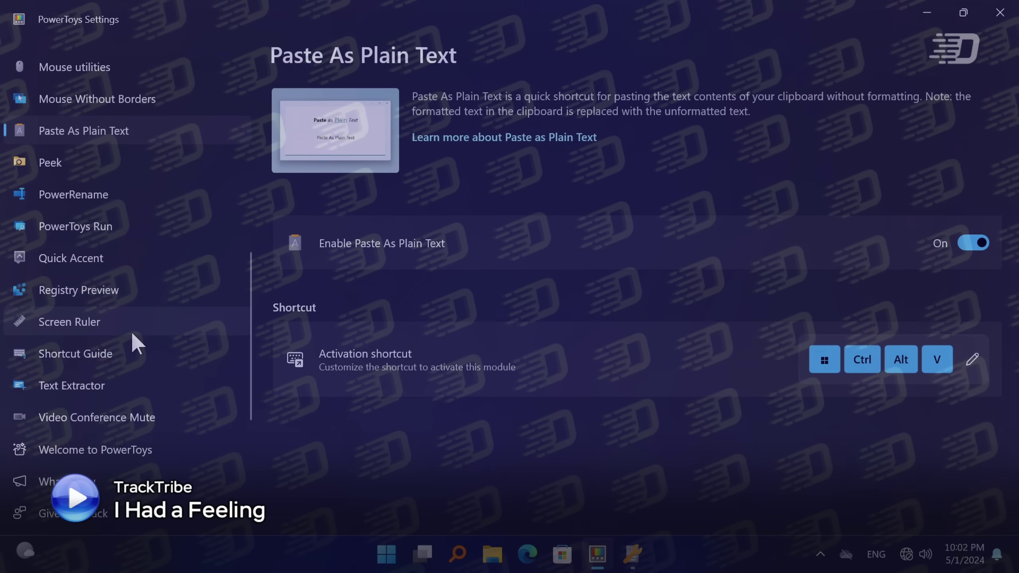
Step: View the Shortcut Guide, Command Not Found, Color Picker and Awake pages of the PowerToys settings
left_click(132, 353)
scroll(133, 281, "up", 8)
scroll(125, 241, "up", 2)
left_click(116, 224)
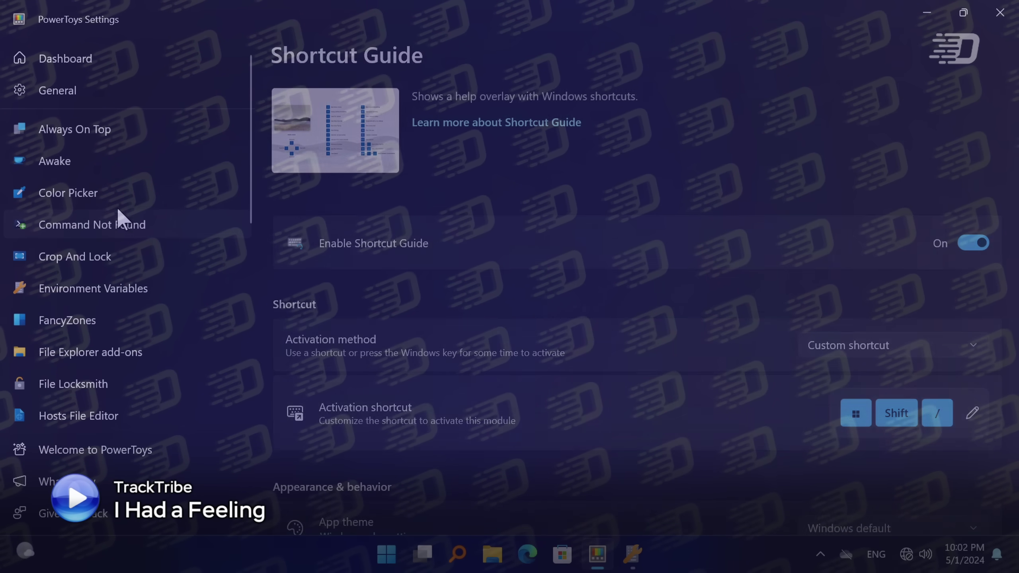
scroll(439, 241, "down", 2)
scroll(434, 231, "up", 2)
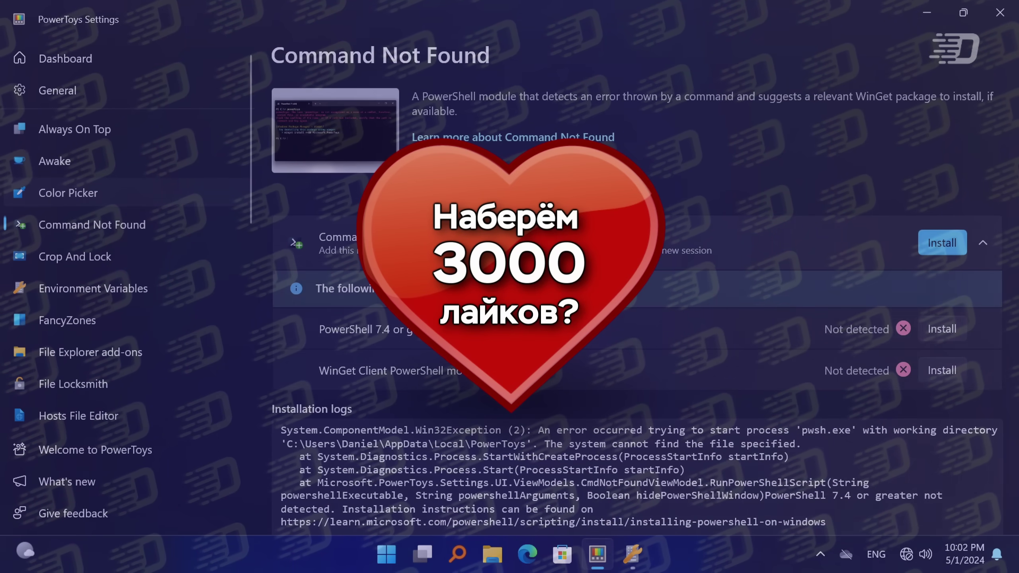
left_click(68, 193)
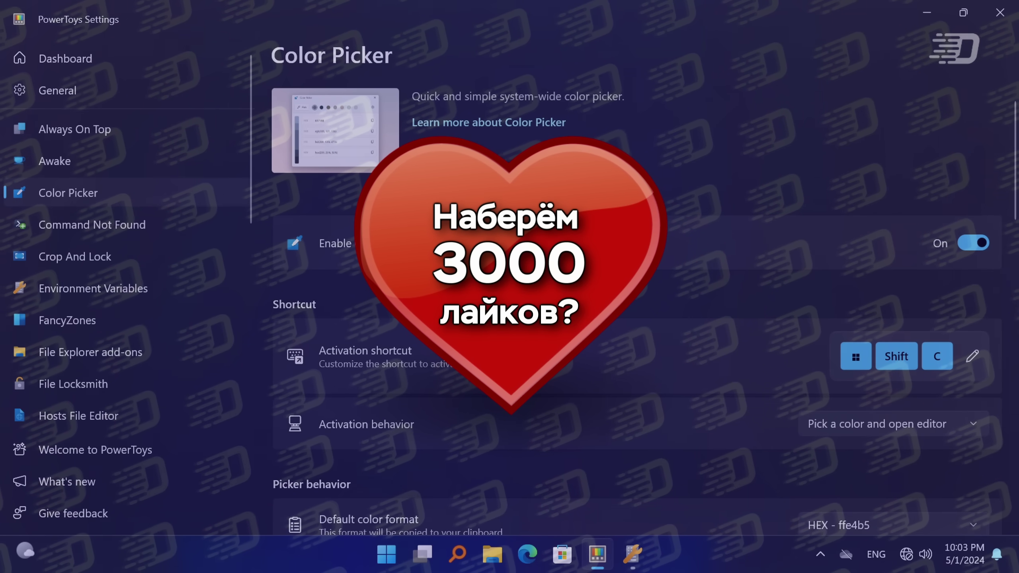
left_click(171, 158)
left_click(929, 251)
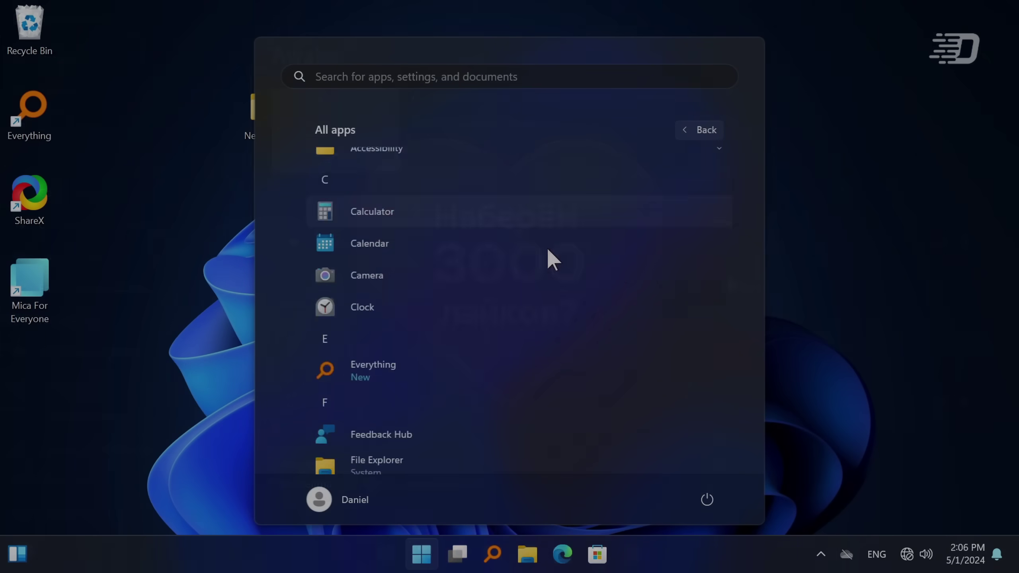
Step: Launch Paint from the list of all apps and view its About Paint version information
scroll(539, 252, "down", 10)
scroll(538, 257, "down", 9)
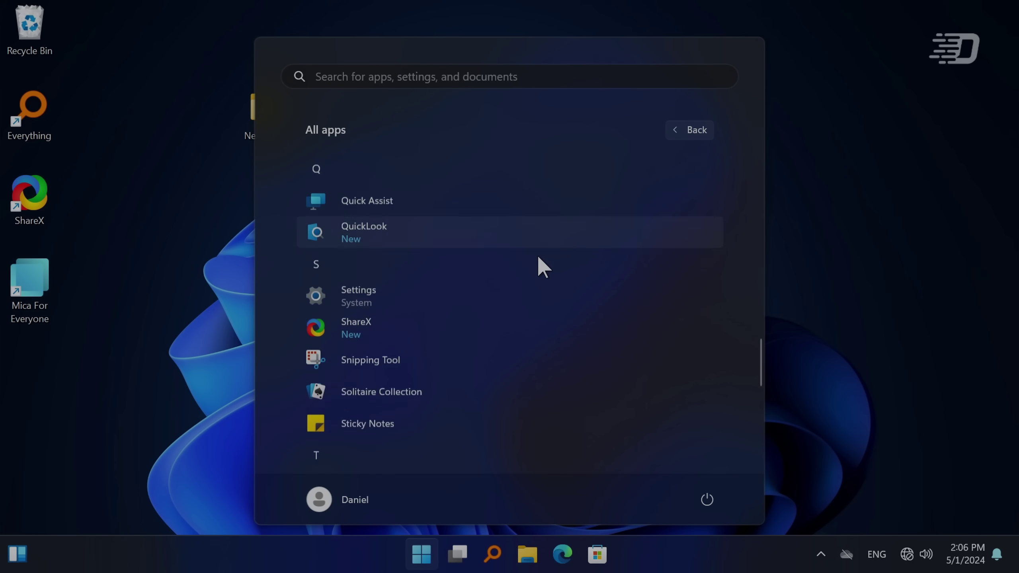
scroll(354, 263, "up", 6)
left_click(353, 285)
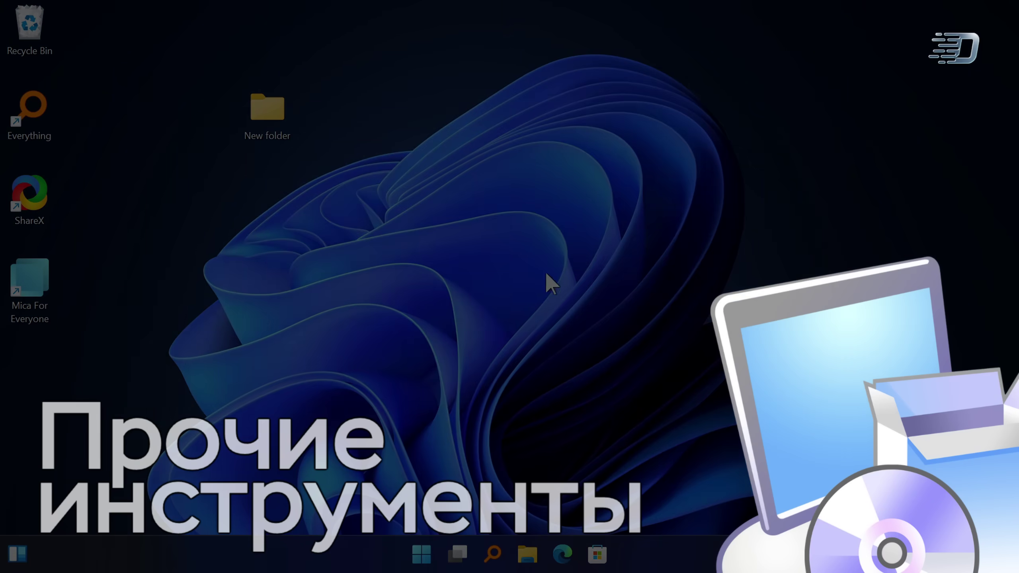
left_click(132, 113)
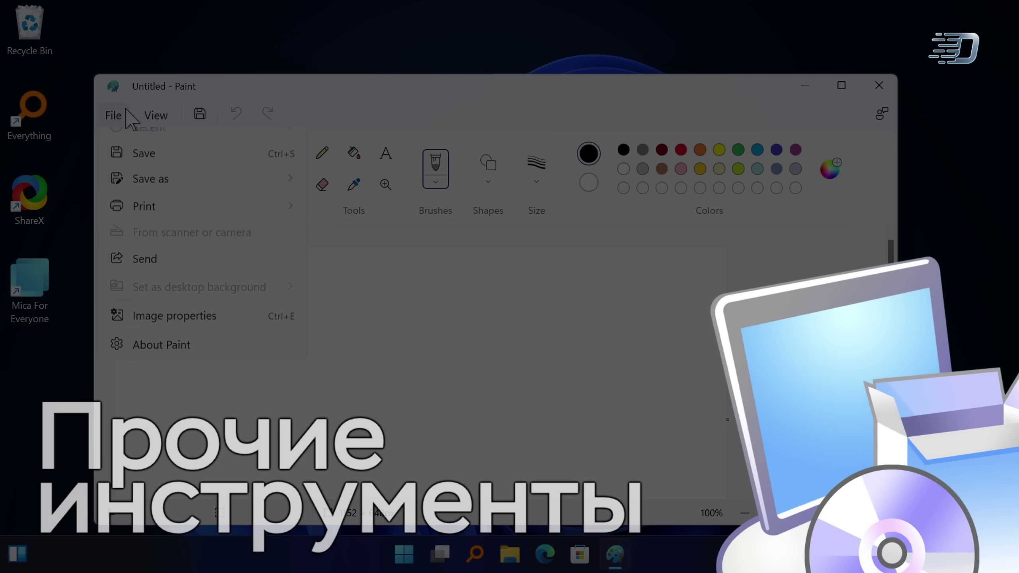
left_click(196, 413)
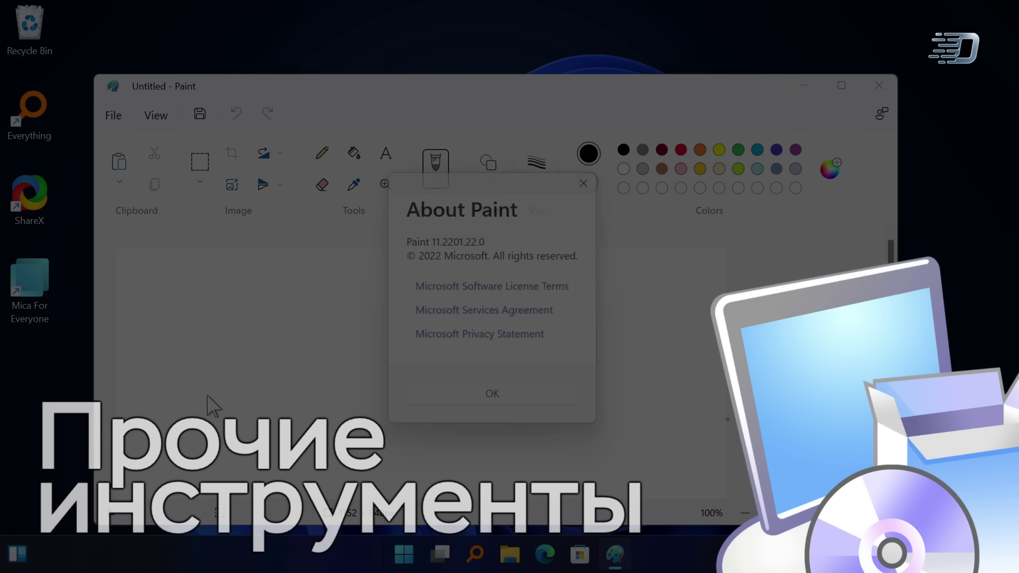
left_click(485, 401)
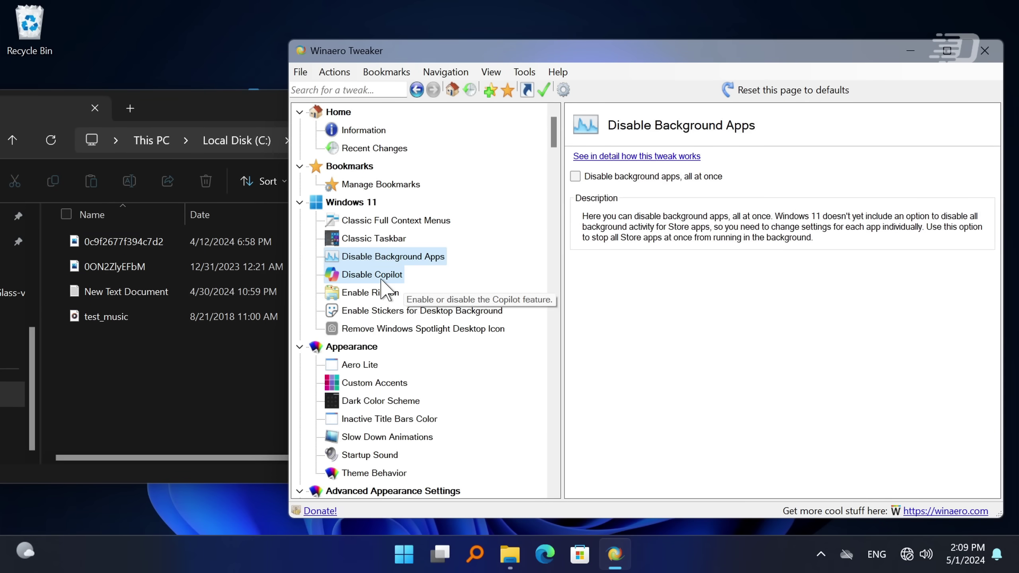
Step: View the Windows 11 tweaks in Winaero Tweaker, including Disable Copilot, Disable Background Apps, Enable Ribbon and desktop stickers
left_click(381, 276)
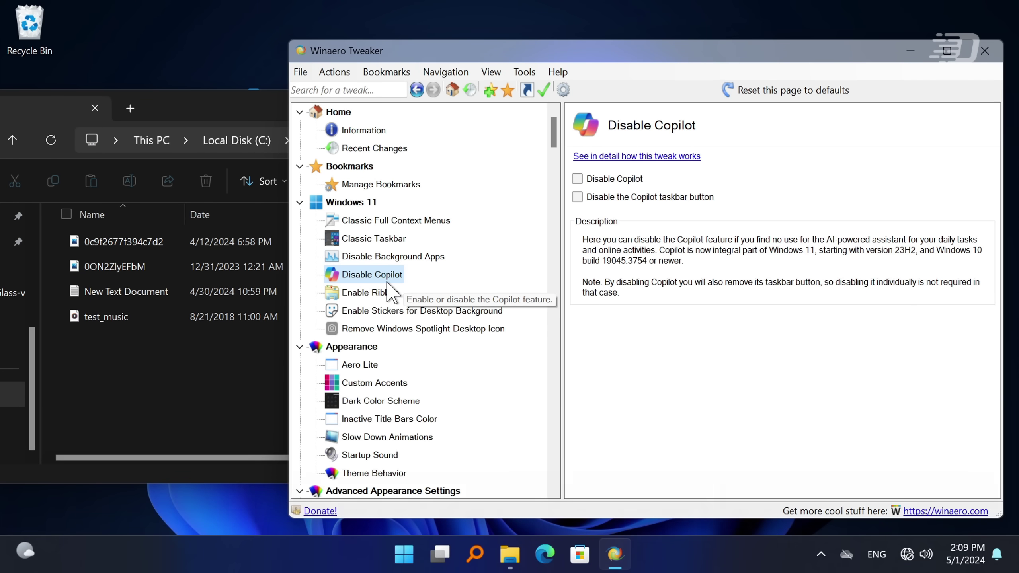
left_click(369, 256)
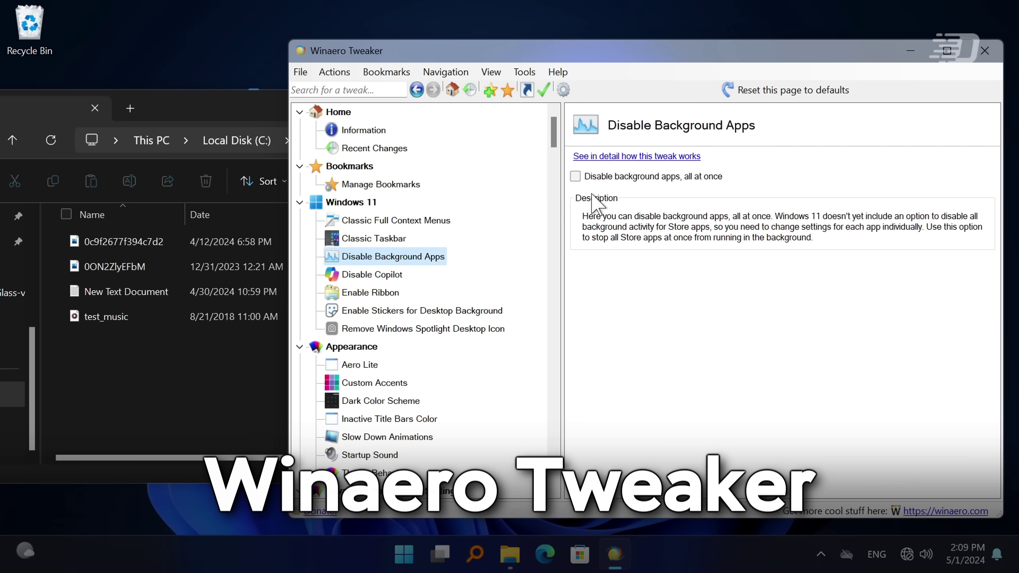
left_click(383, 276)
left_click(379, 292)
left_click(393, 311)
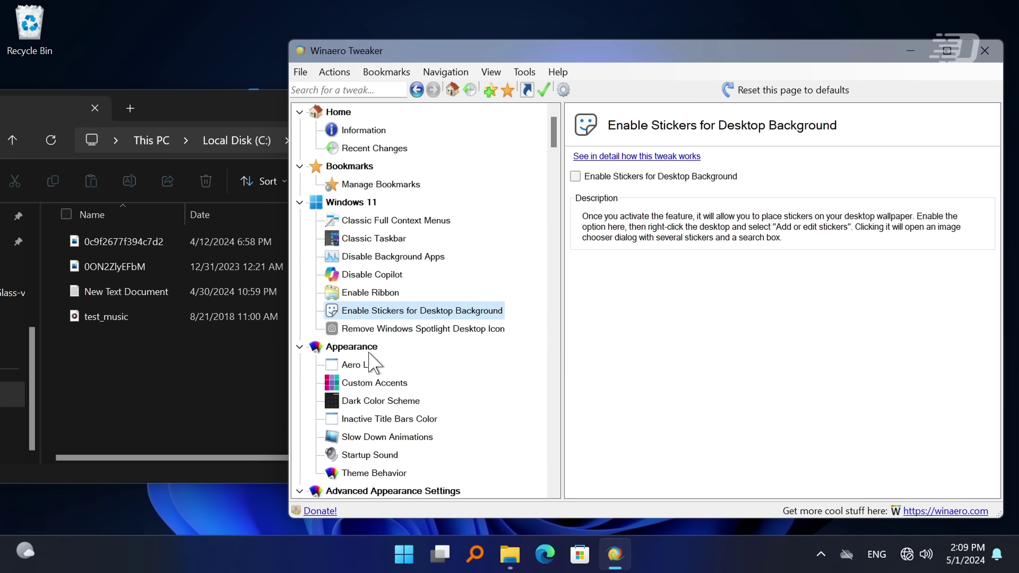
Step: View the Appearance tweaks from Aero Lite through Dark Color Scheme, Inactive Title Bars Color and Slow Down Animations to Theme Behavior
left_click(363, 364)
scroll(361, 401, "down", 1)
left_click(360, 346)
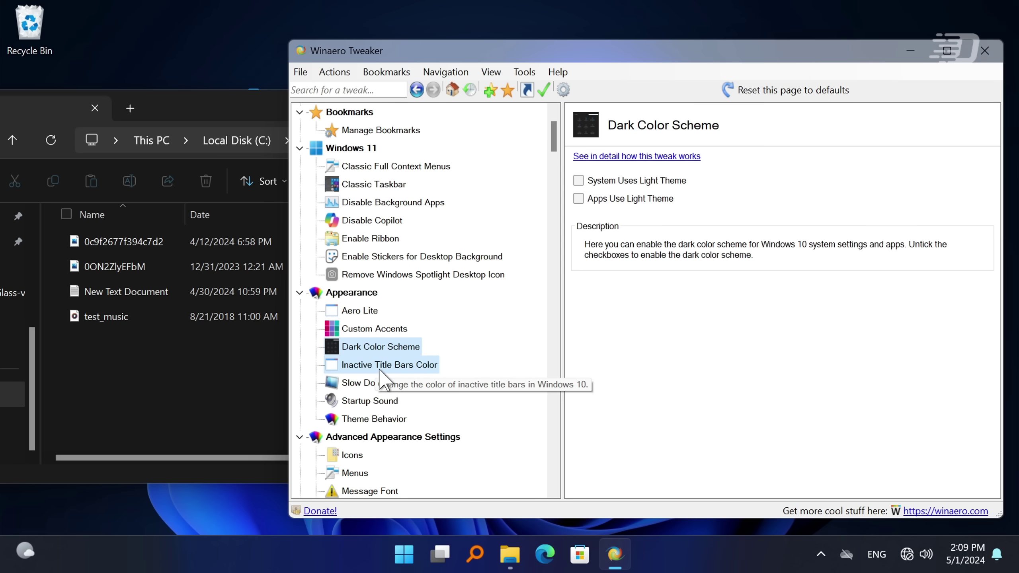
left_click(380, 367)
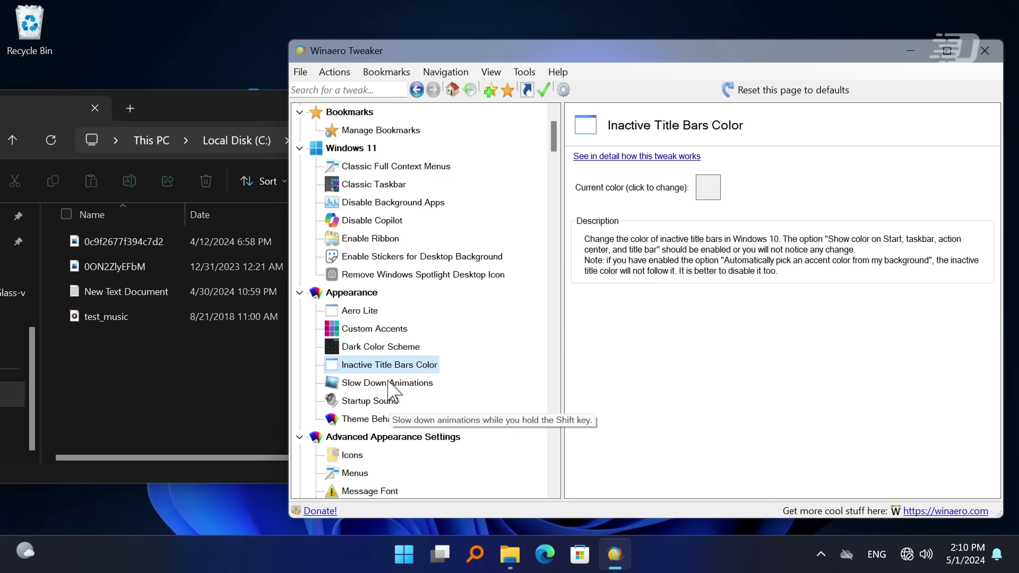
left_click(388, 383)
scroll(388, 401, "down", 2)
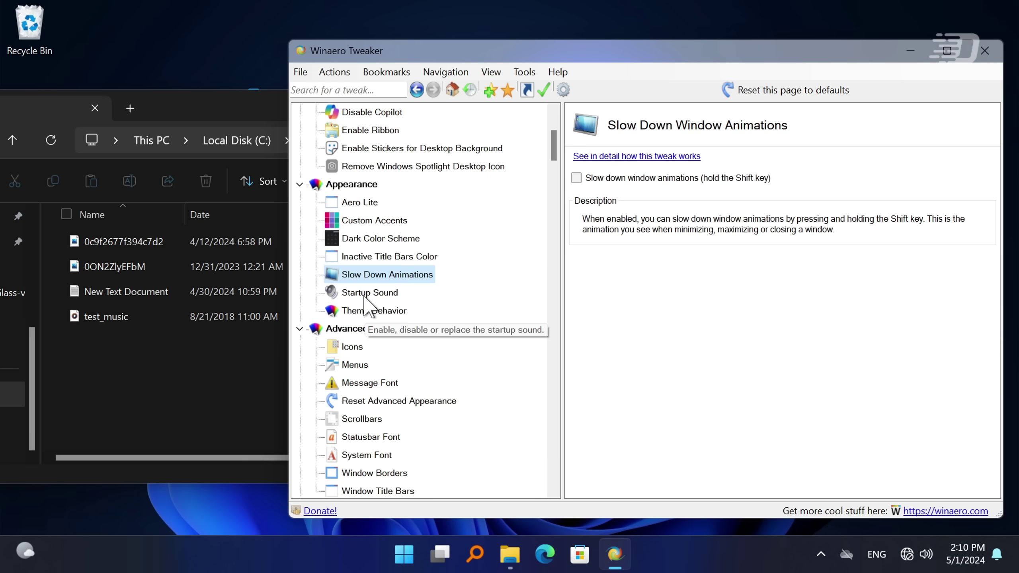
left_click(370, 312)
Step: Open the picture 0c9f2677f394c7d2 with Windows Photo Viewer
scroll(370, 378, "down", 4)
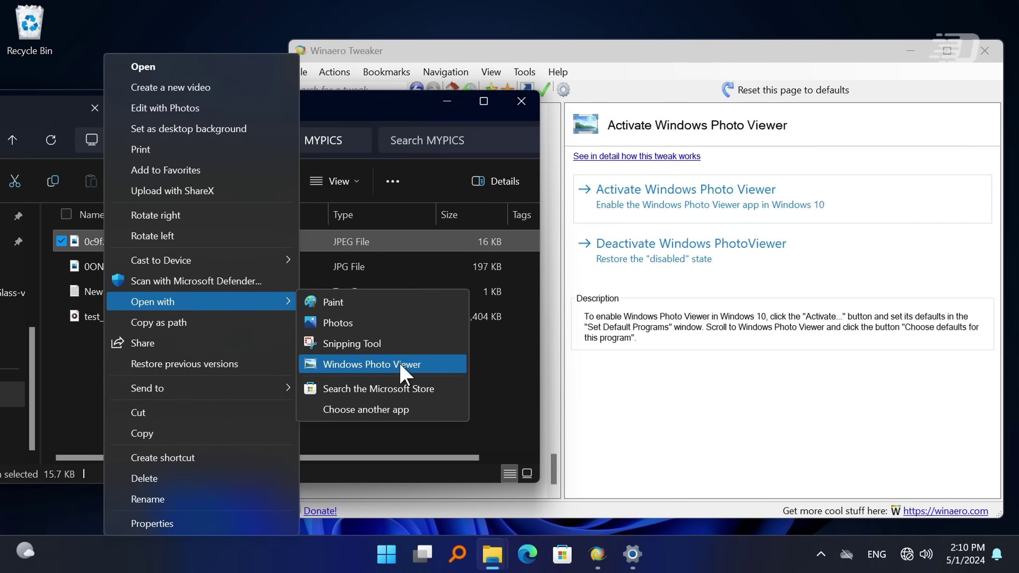
left_click(398, 364)
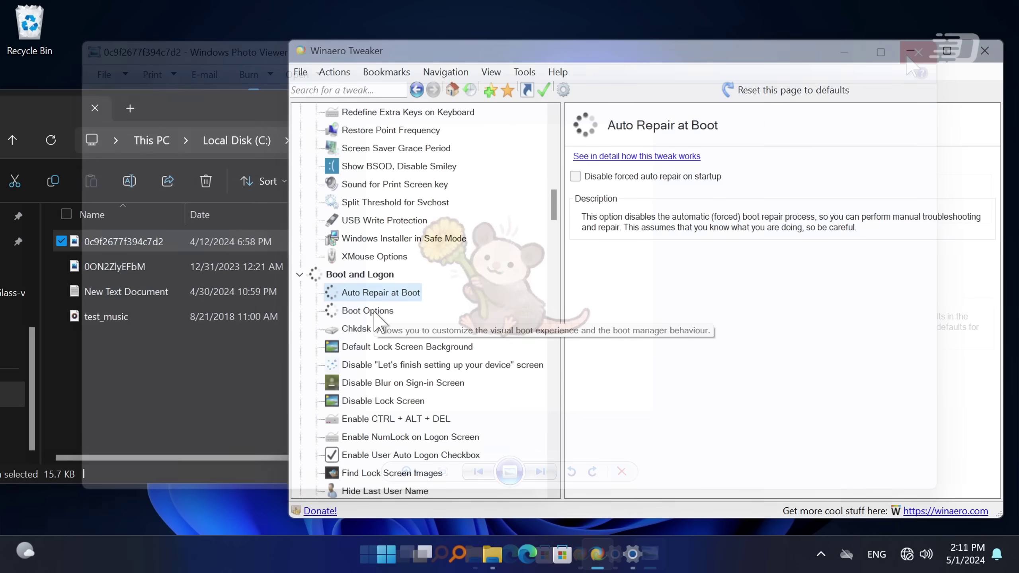
Step: View the Boot and Logon tweaks in Winaero Tweaker, from Boot Options and Chkdsk Timeout at Boot to the login screen power button
key("Down")
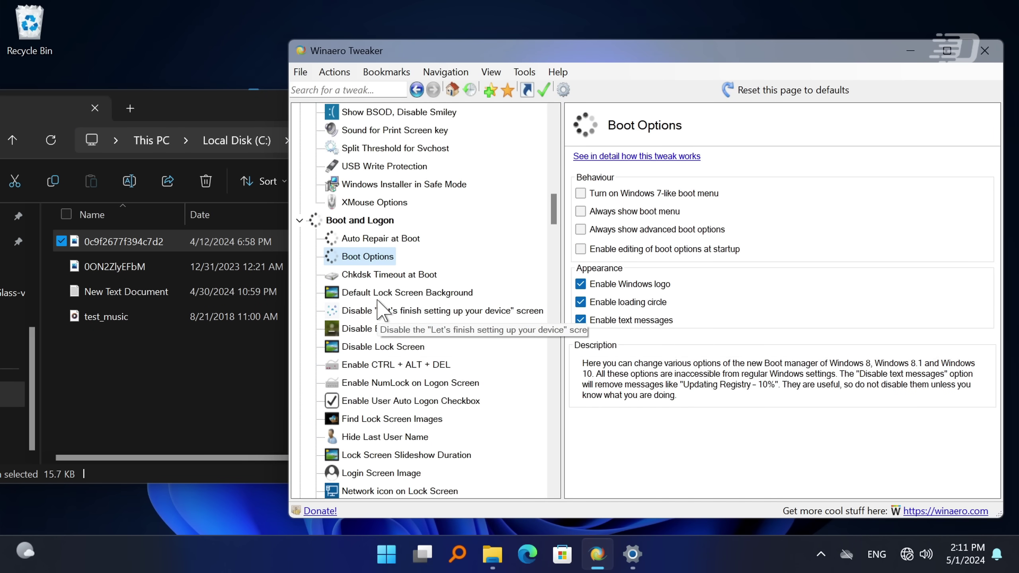
left_click(384, 277)
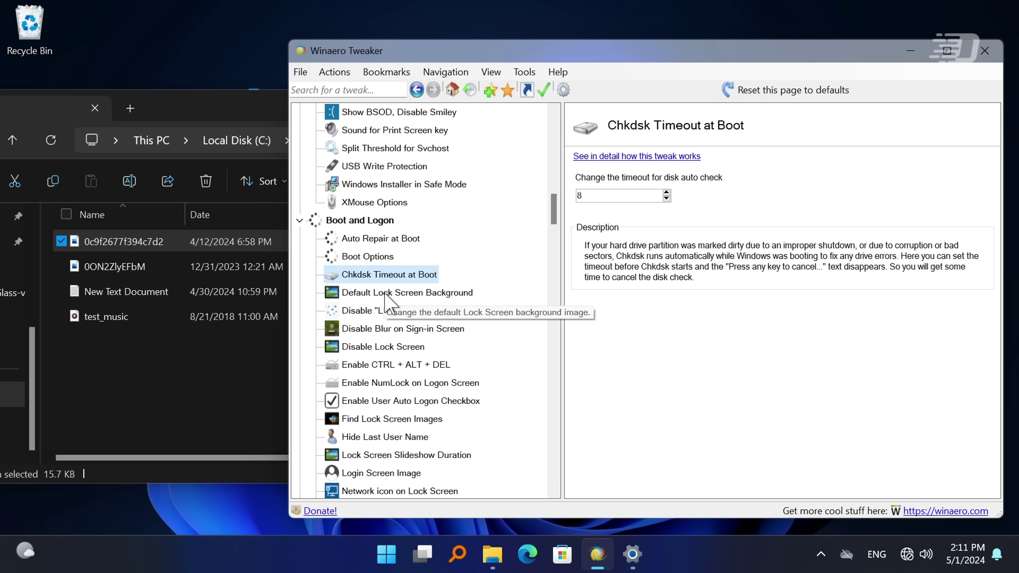
left_click(384, 292)
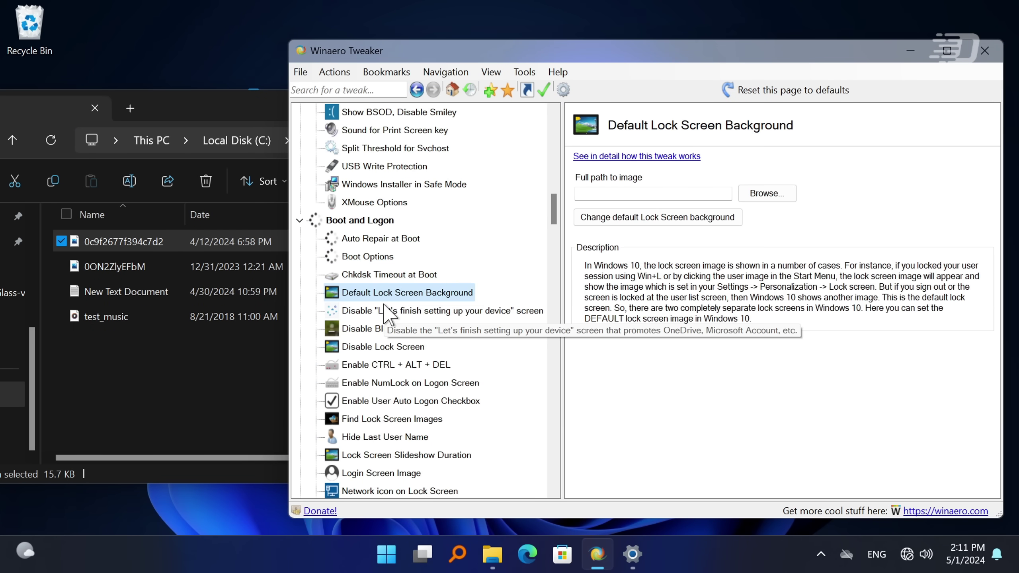
left_click(382, 346)
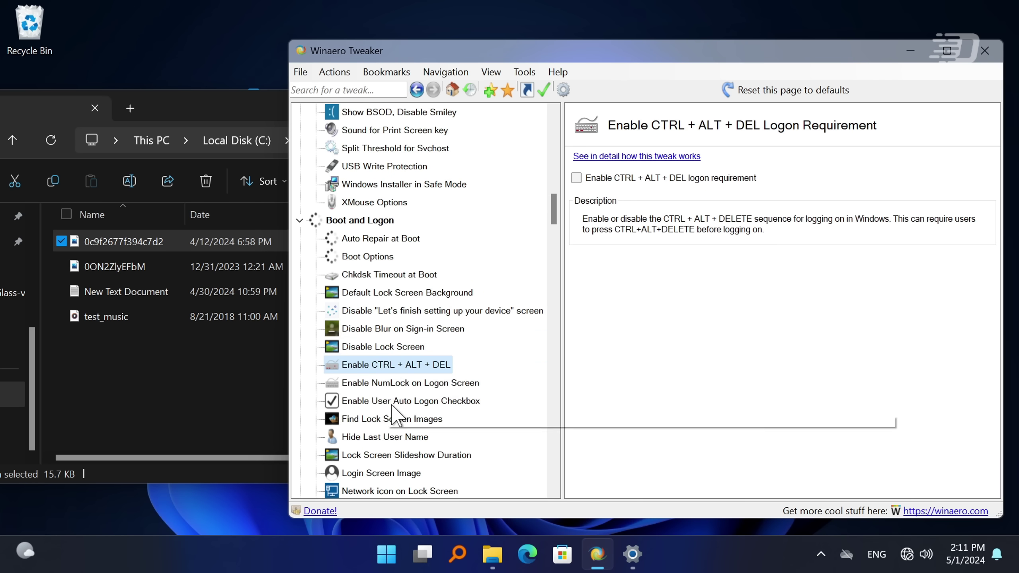
scroll(397, 385, "down", 2)
left_click(409, 400)
scroll(374, 330, "up", 4)
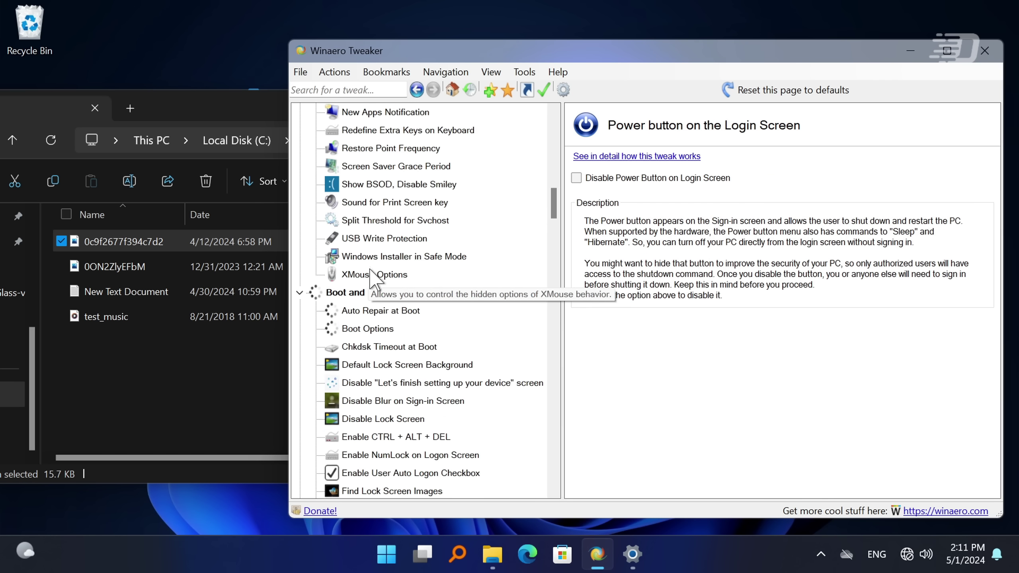
scroll(371, 277, "up", 4)
left_click(399, 400)
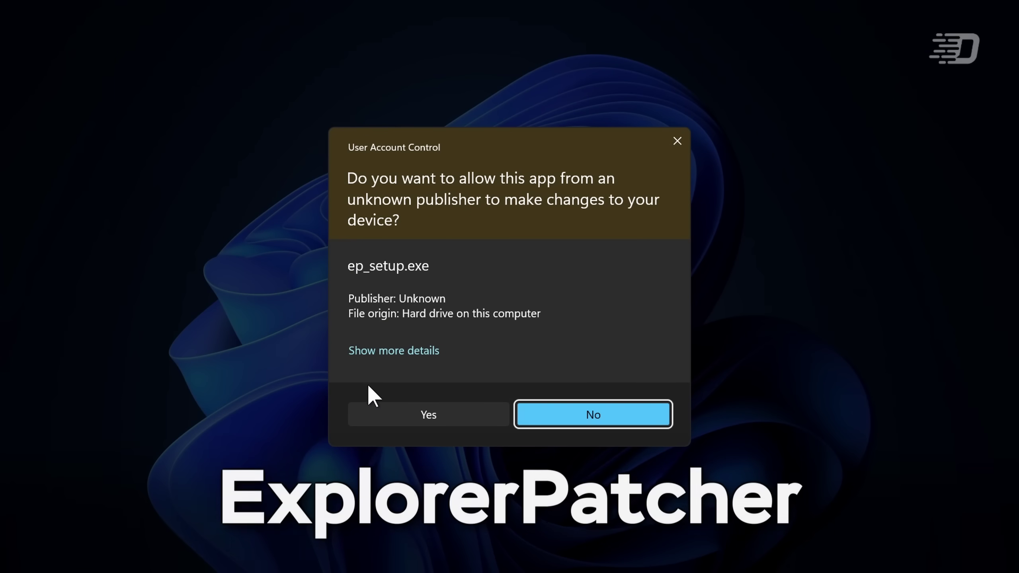
Step: Allow the ExplorerPatcher installer ep_setup.exe to make changes, and open the Taskbar page of the ExplorerPatcher properties
left_click(421, 414)
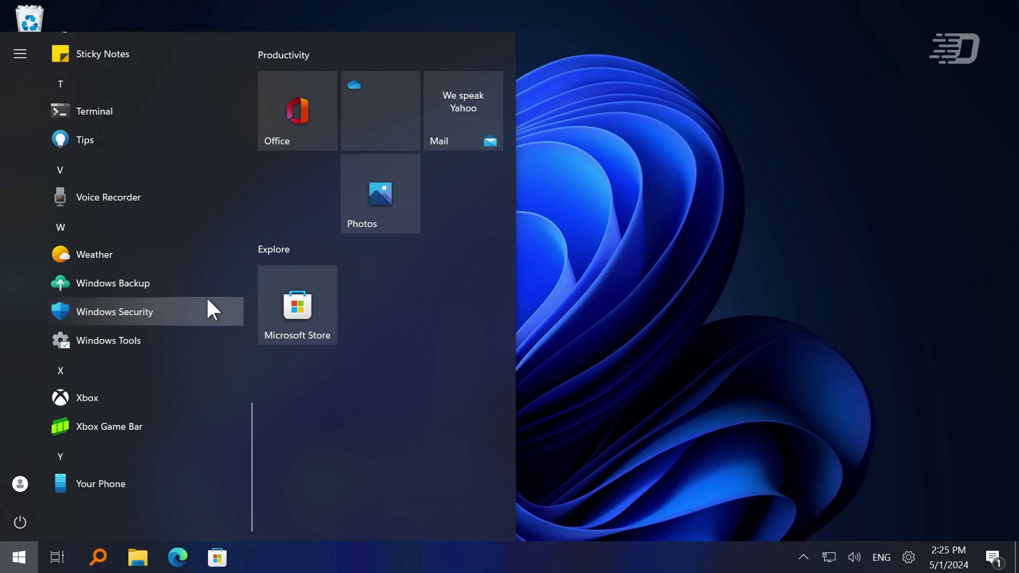
scroll(148, 281, "up", 15)
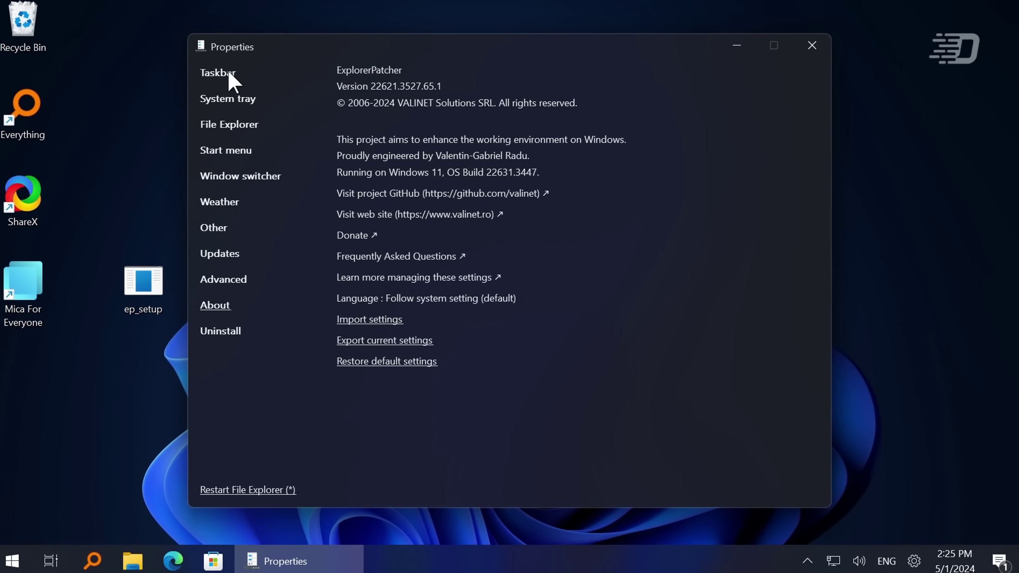
left_click(234, 78)
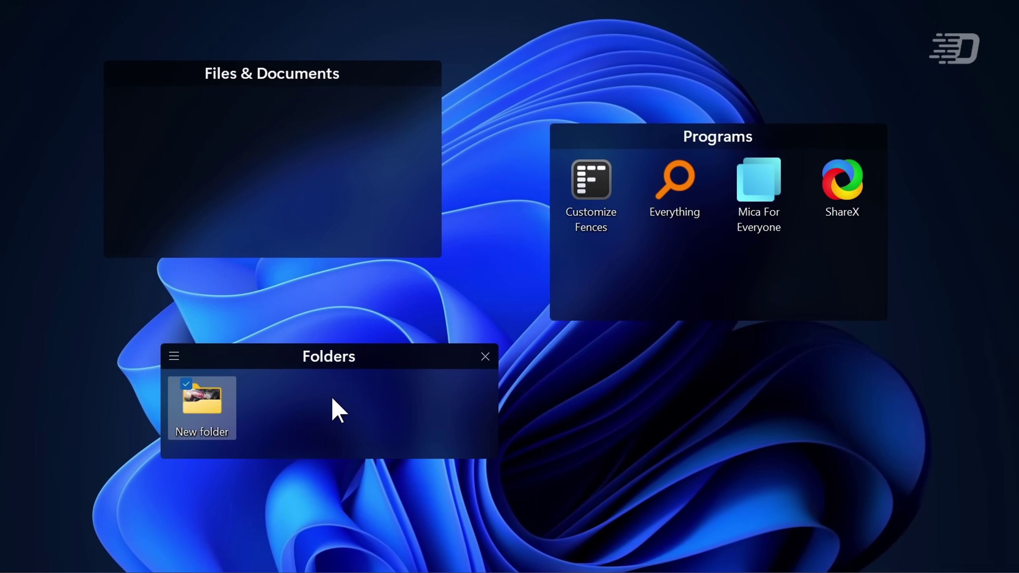
Step: Roll up the Folders fence on the desktop and peek into the Folders fence docked along the screen's upper edge
double_click(373, 354)
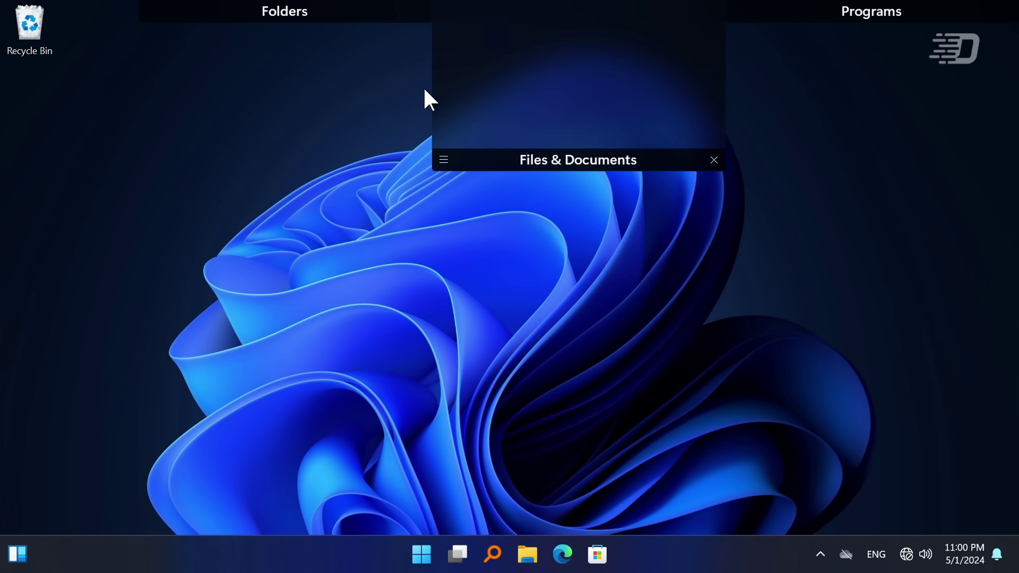
mouse_move(364, 17)
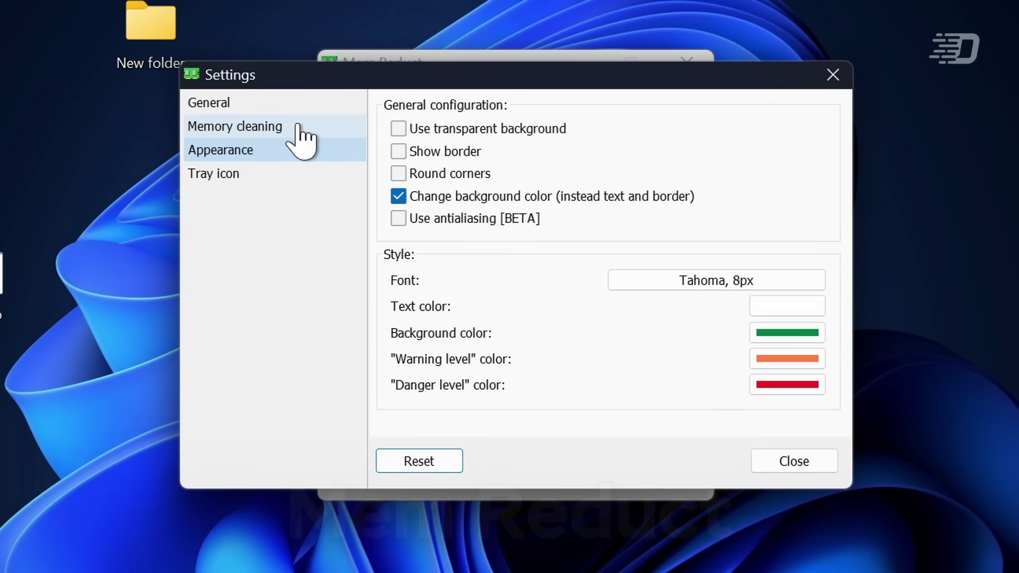
Step: View the Memory cleaning settings of Mem Reduct
left_click(298, 128)
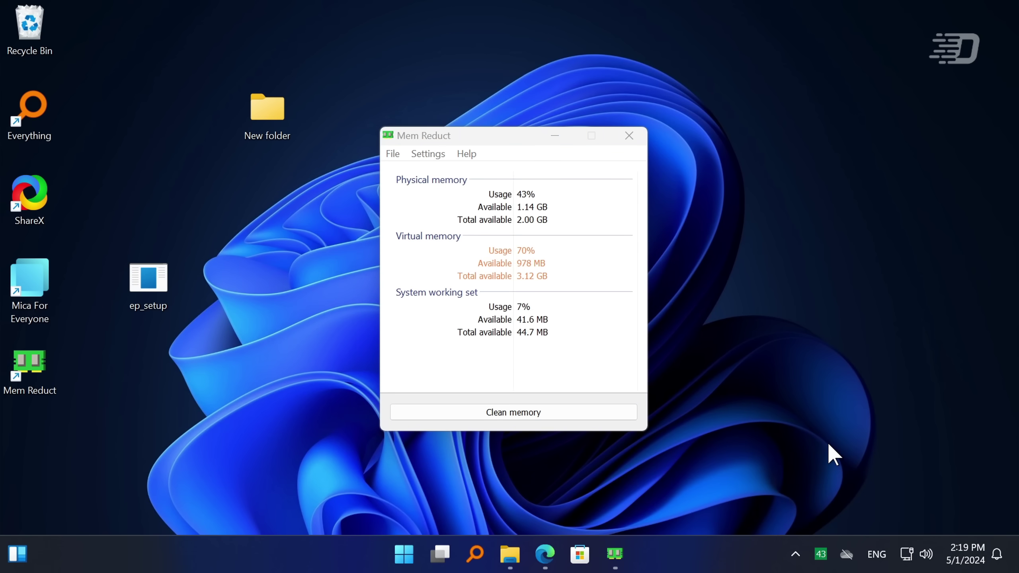
left_click(622, 148)
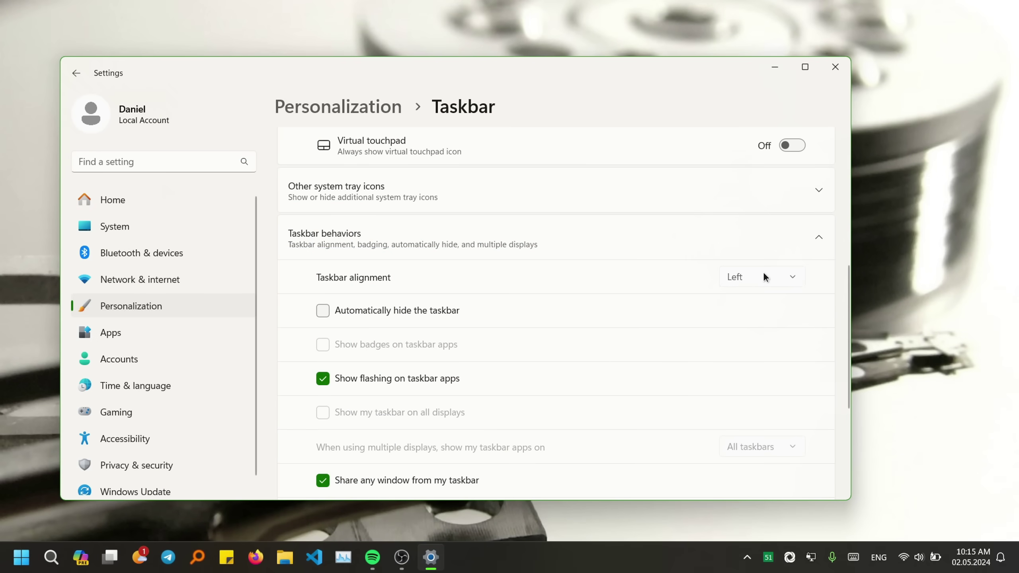
Step: Set the Windows 11 taskbar alignment to Center in the taskbar behaviors
left_click(764, 276)
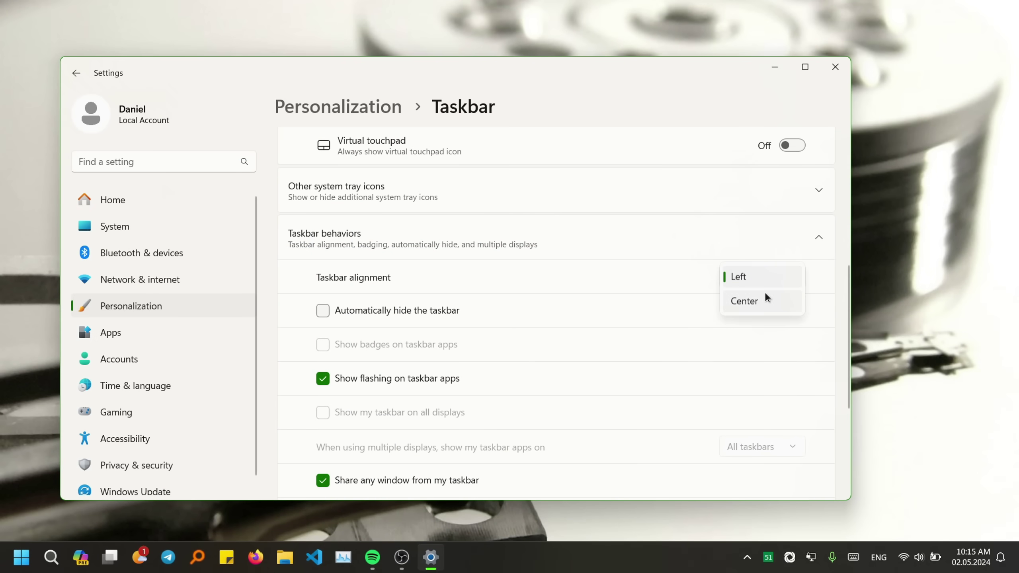
left_click(744, 301)
left_click(422, 311)
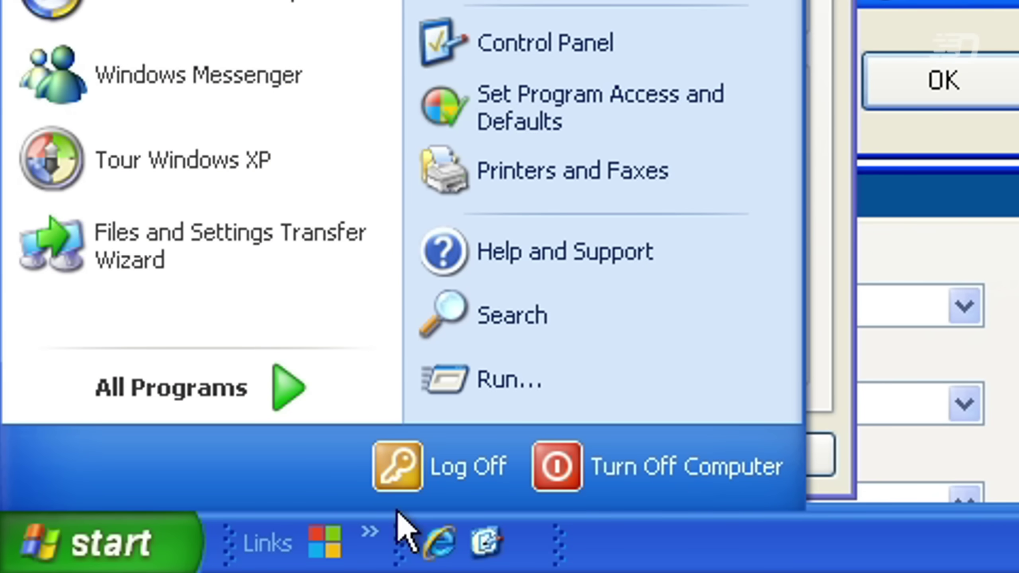
Step: Select the Classic Start menu style in the Windows XP taskbar and Start menu properties
left_click(102, 553)
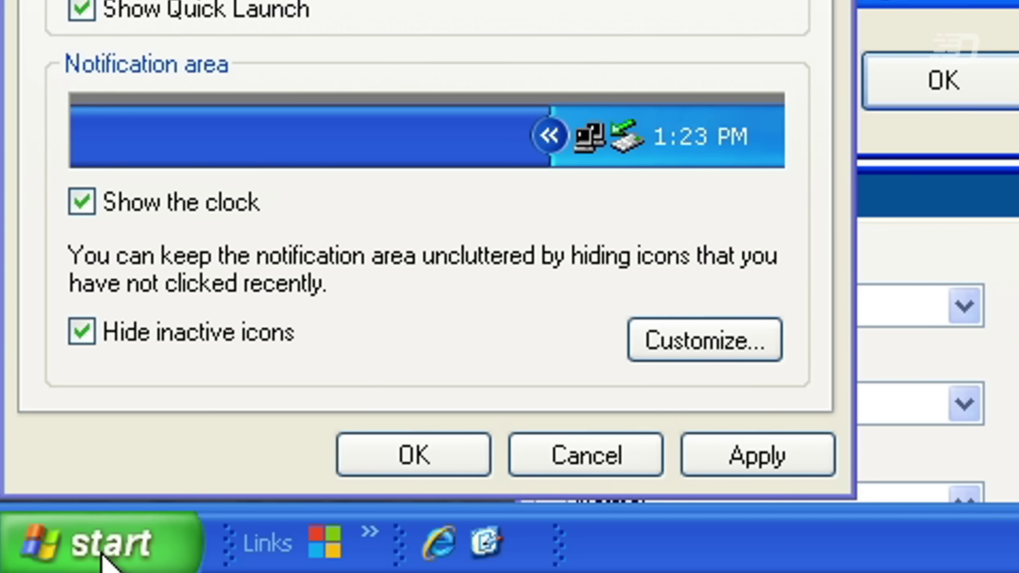
key("ctrl+Tab")
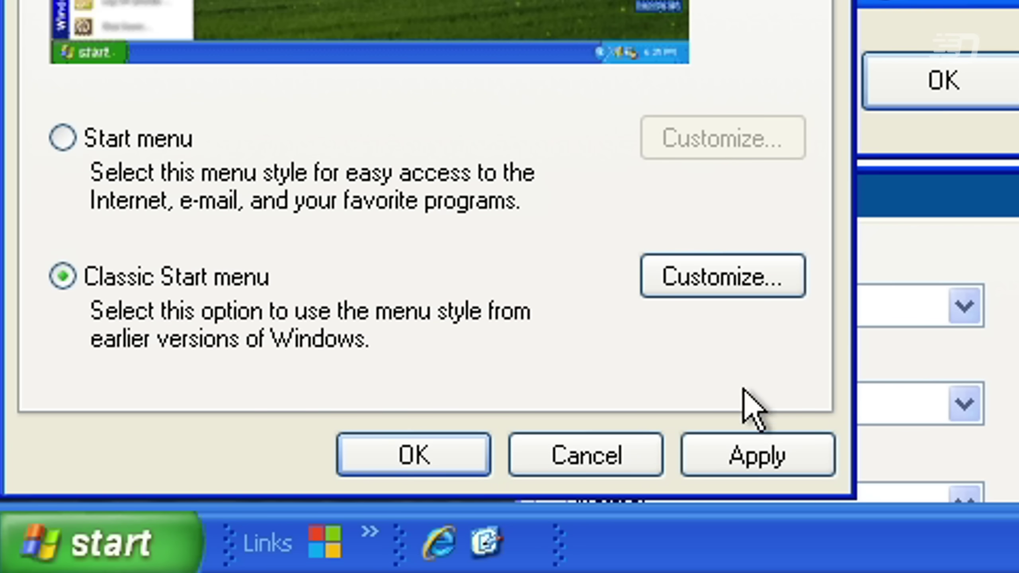
Step: Set the Windows XP style color scheme to Olive Green in the display appearance settings
left_click(964, 403)
left_click(963, 403)
left_click(864, 472)
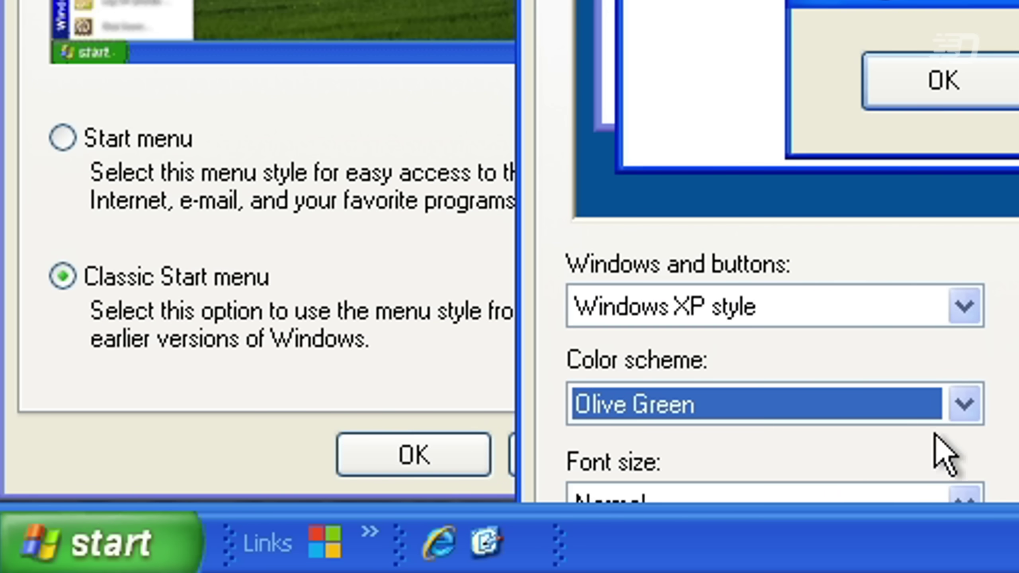
Step: Move the Windows XP display properties window aside and open the Start menu
left_click_drag(762, 32, 657, 2)
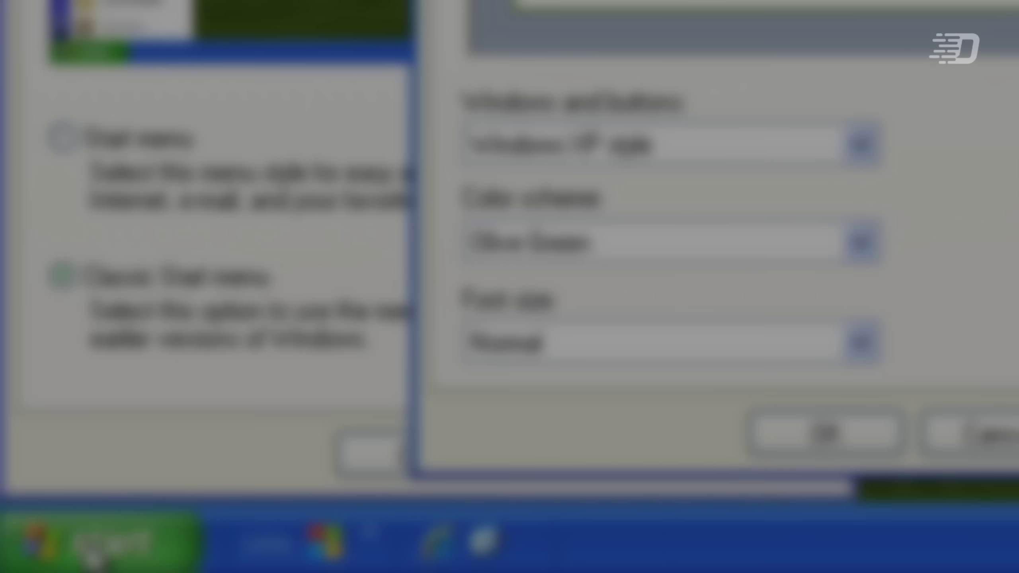
left_click(92, 558)
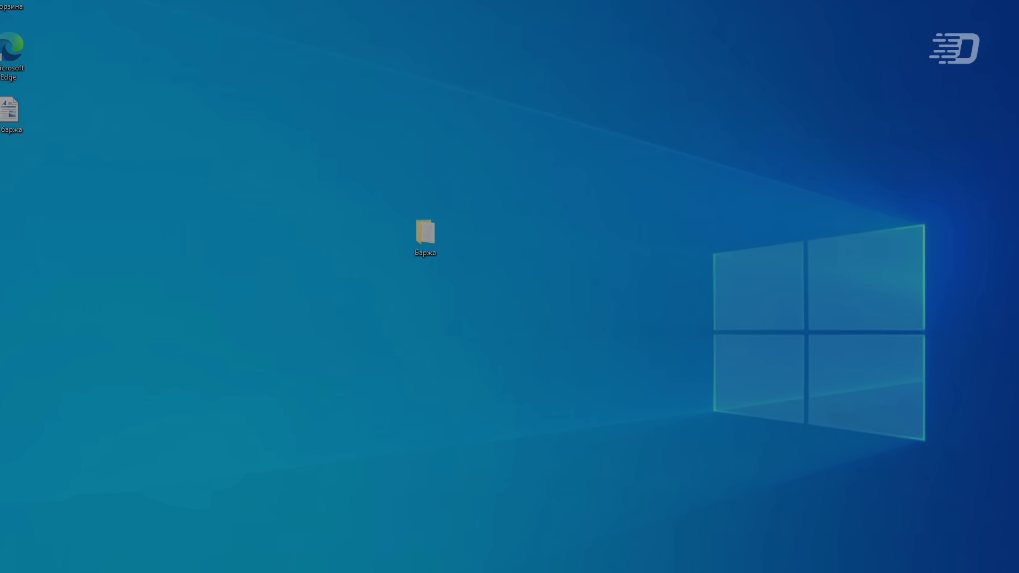
Step: Open the Windows 10 Start menu and expand the "Служебные — Windows" folder in the app list
key("super")
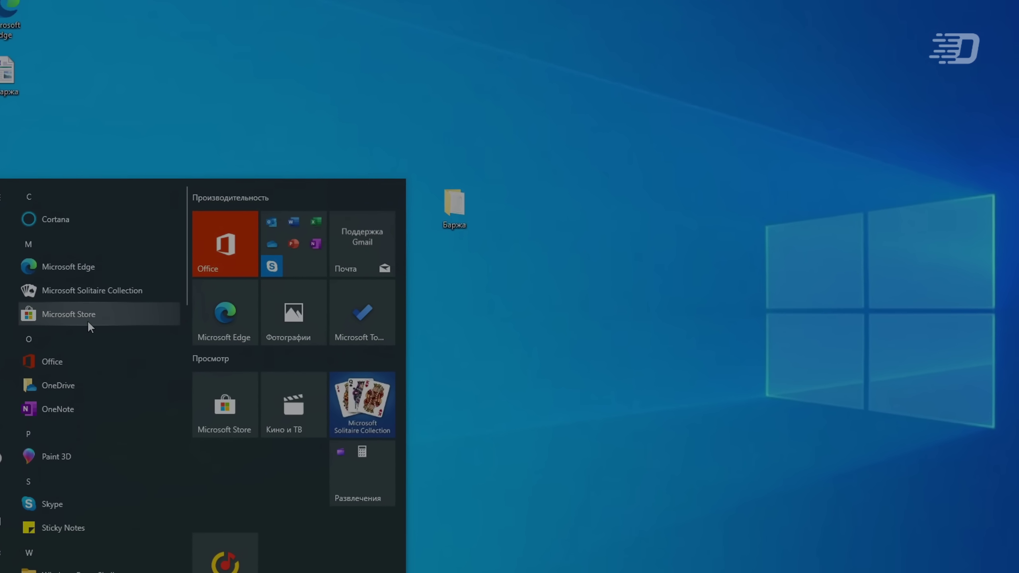
scroll(92, 437, "down", 10)
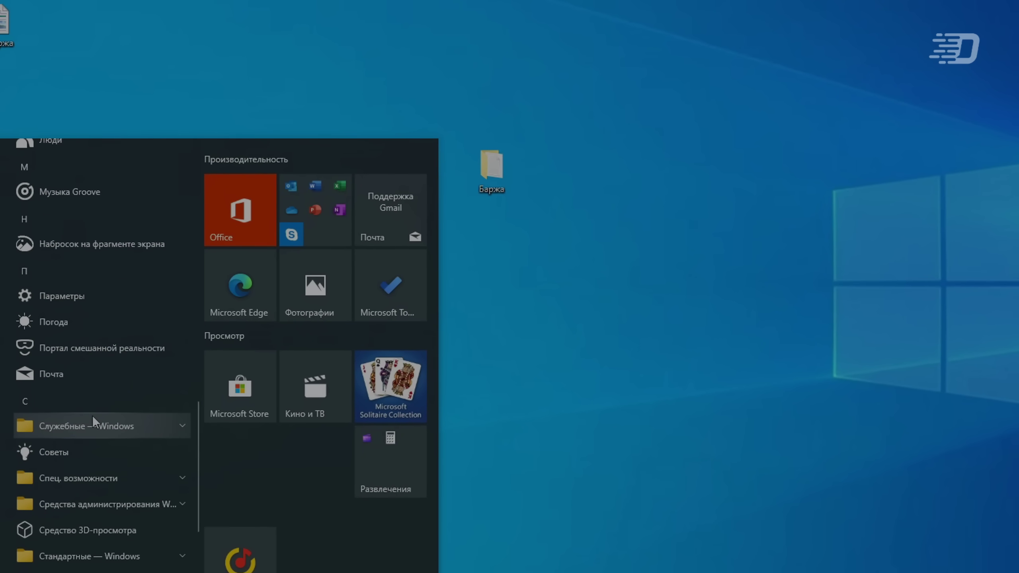
left_click(92, 419)
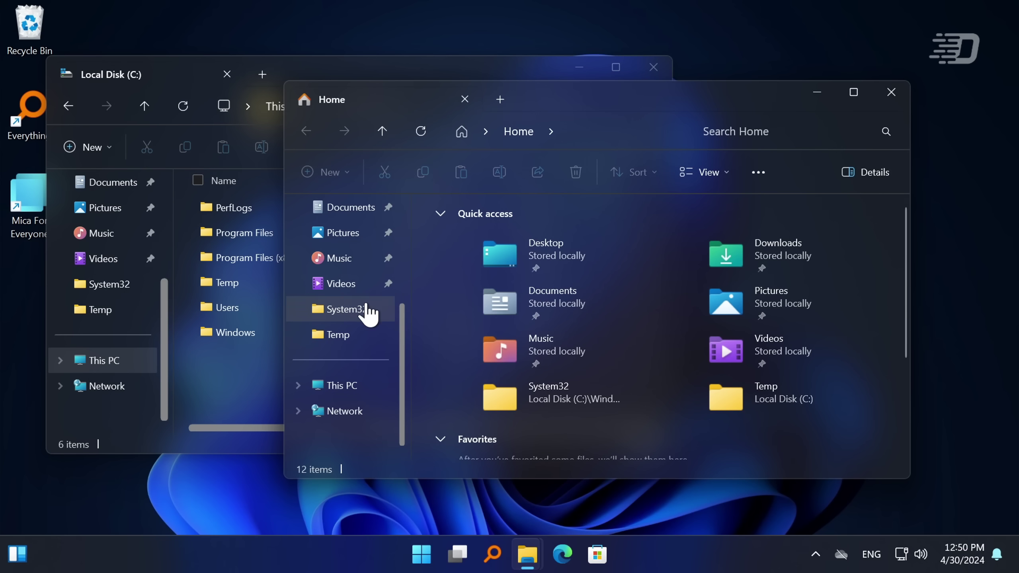
Step: Open the System32 folder in the File Explorer window showing Home
left_click(366, 312)
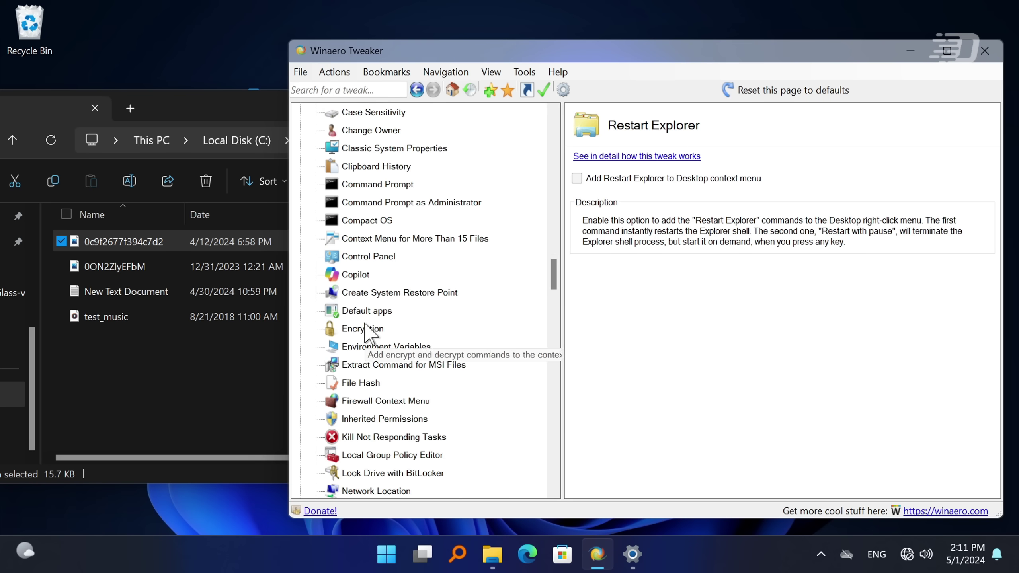
Step: View Winaero Tweaker's context menu tweaks from App for 'Edit' Image Context Menu and App Mode to Bluetooth, Case Sensitivity and Classic System Properties
scroll(363, 327, "up", 6)
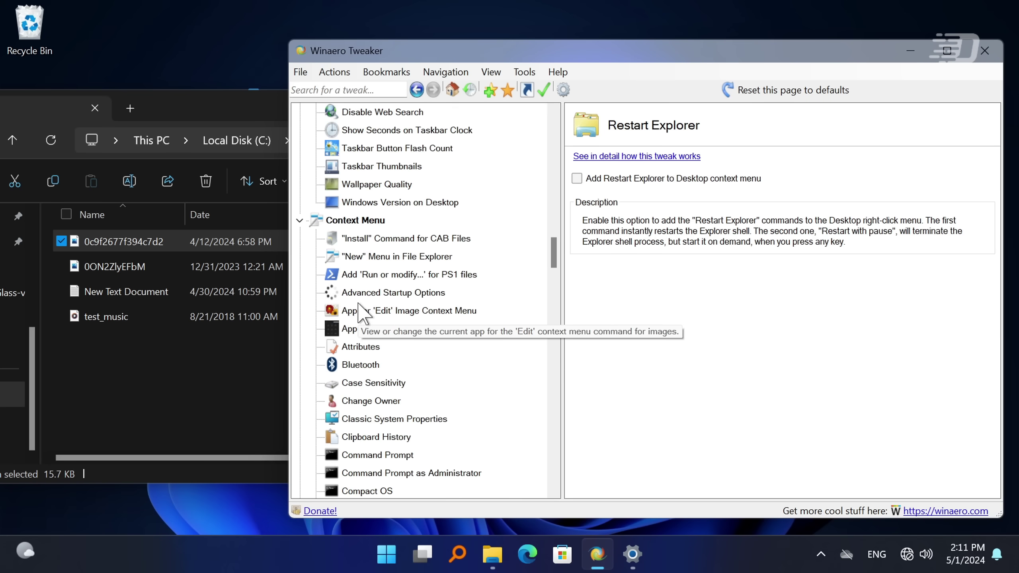
left_click(373, 317)
scroll(375, 346, "down", 1)
left_click(363, 329)
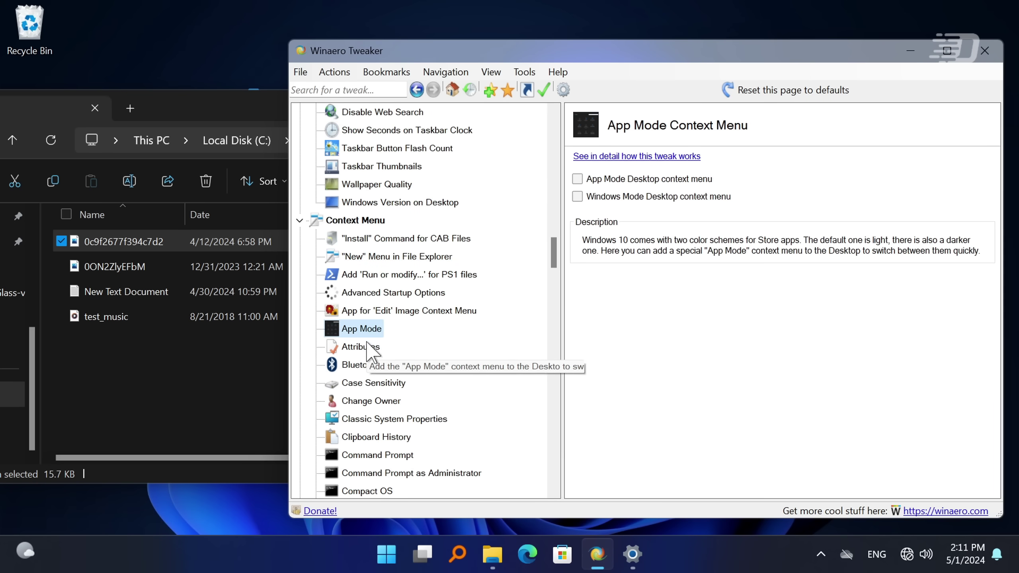
left_click(361, 365)
left_click(371, 383)
left_click(371, 418)
Step: View the context menu tweaks Command Prompt as Administrator, Compact OS, Create System Restore Point and Default apps
scroll(369, 401, "down", 2)
left_click(361, 360)
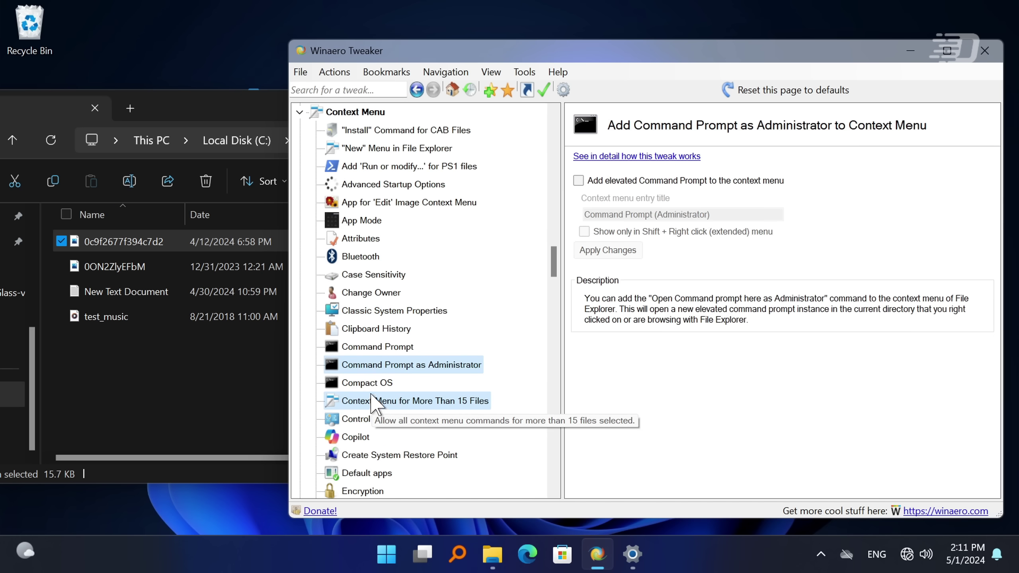
left_click(361, 382)
scroll(353, 385, "down", 2)
left_click(360, 347)
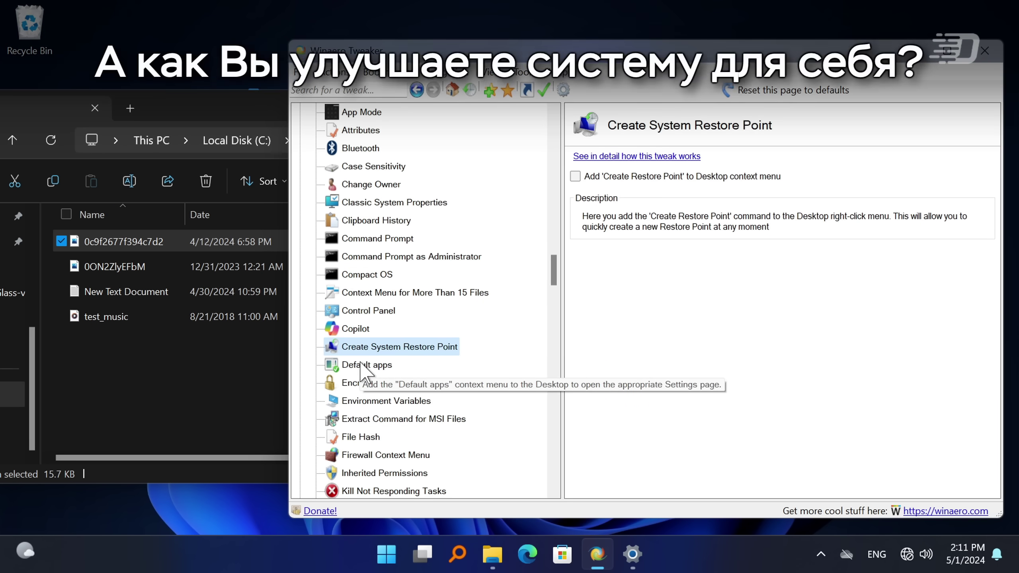
left_click(355, 366)
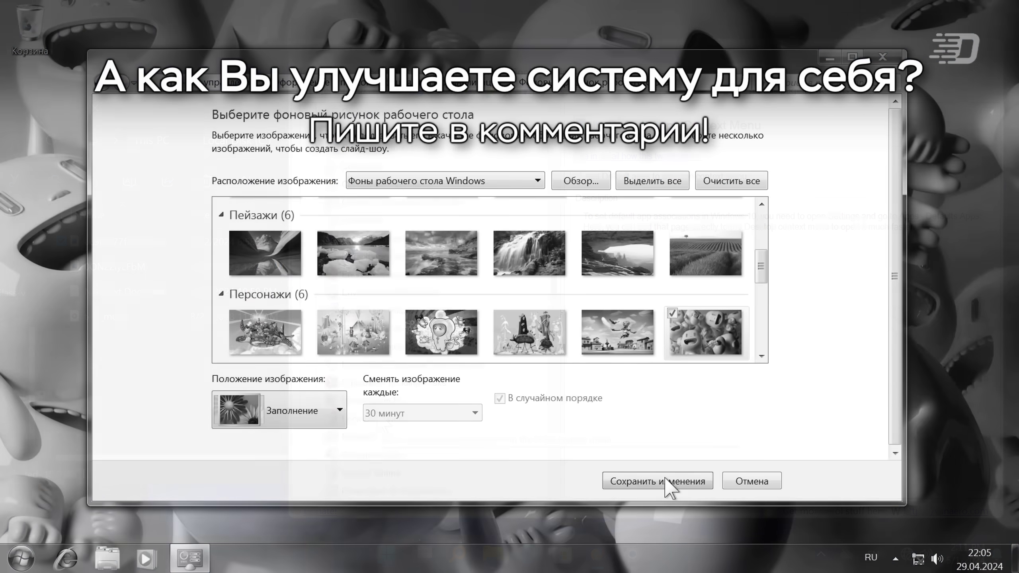
Step: Save the selected "Персонажи" wallpaper as the Windows 7 desktop background
left_click(669, 482)
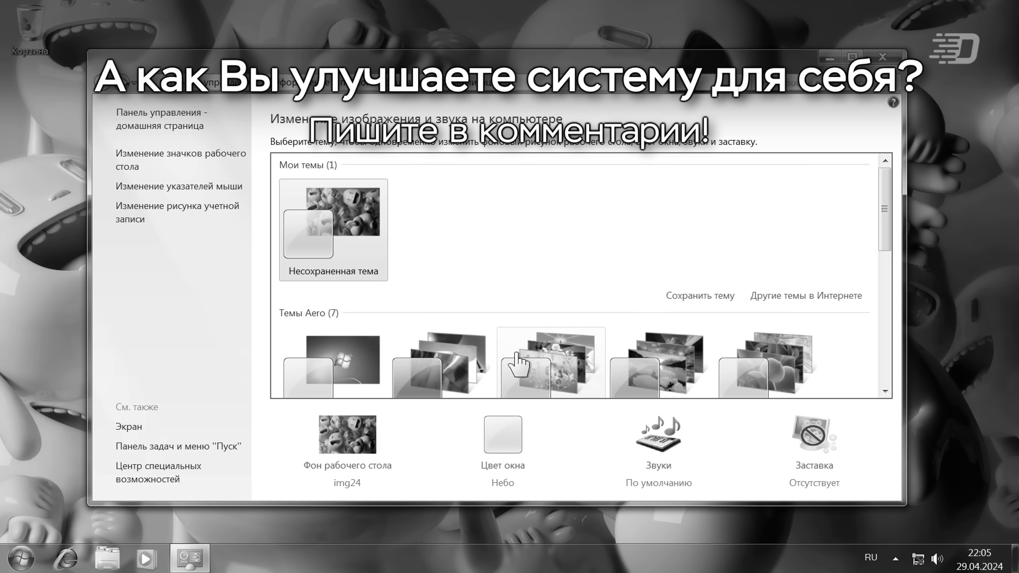
Step: Select the "Стандартная (огромная) (системная)" mouse pointer scheme in the Windows 7 mouse properties
left_click(178, 187)
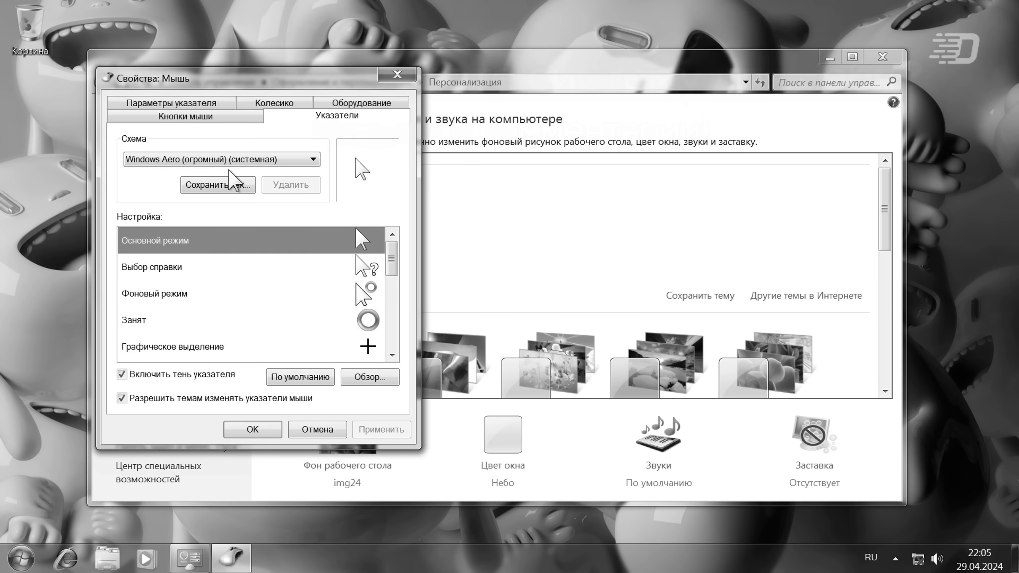
left_click(220, 160)
left_click(240, 215)
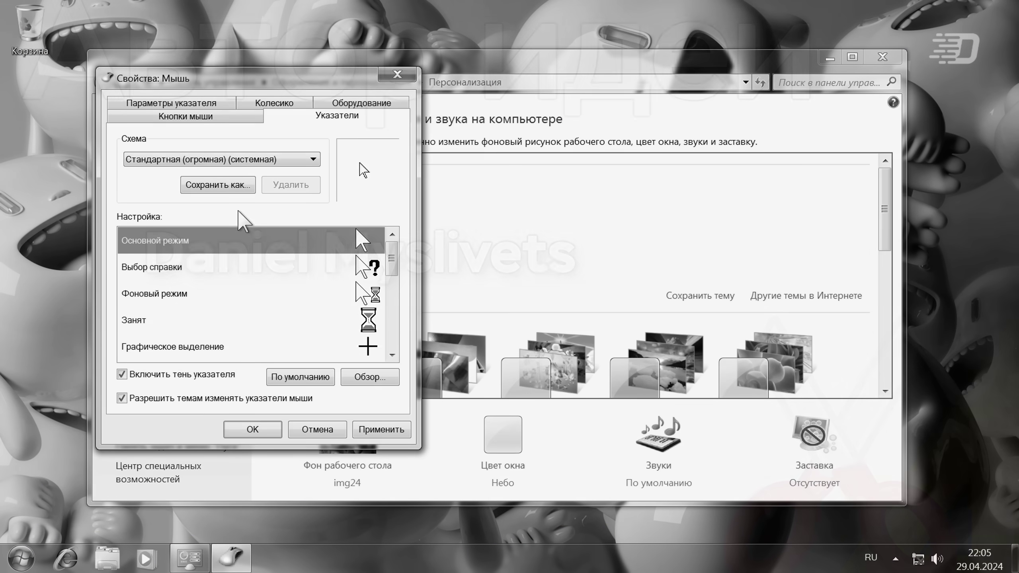